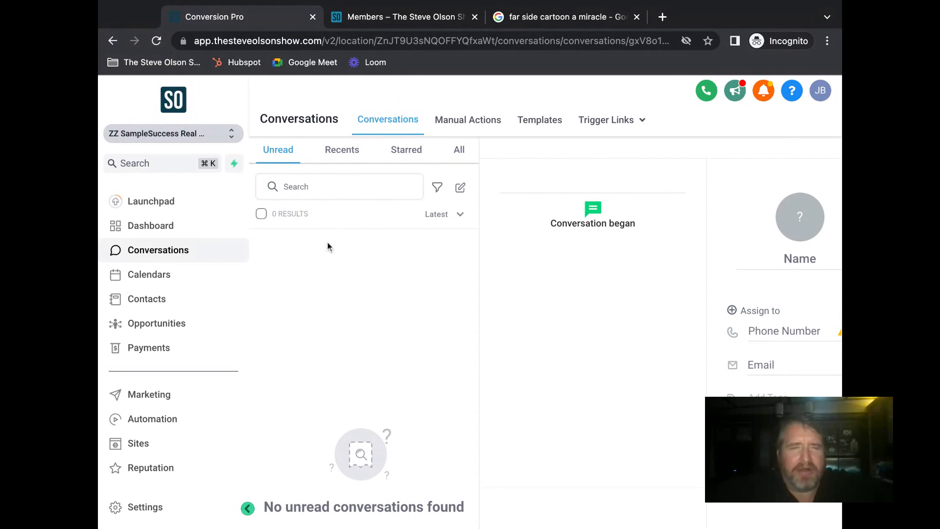
- Check the recent conversations, then open the test contact's record from the contacts list
{"action": "left_click", "coordinate": [343, 150]}
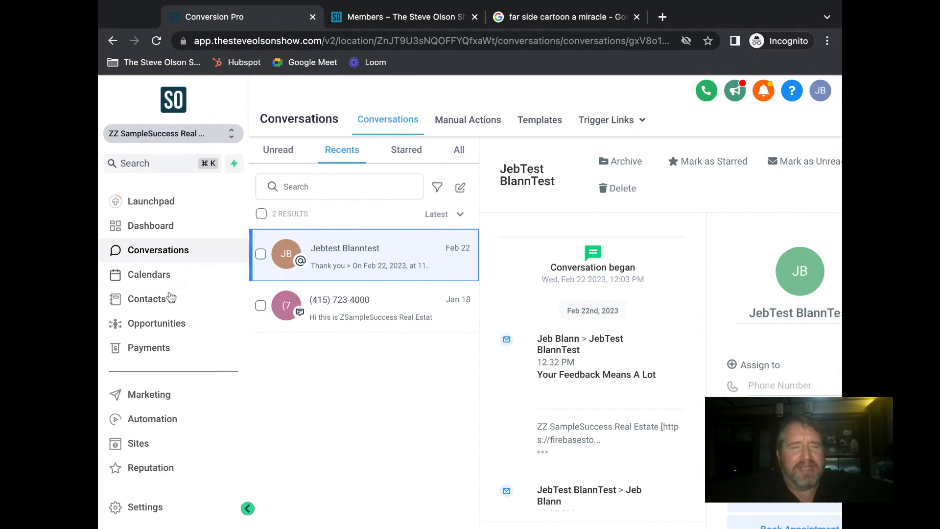
{"action": "left_click", "coordinate": [156, 300]}
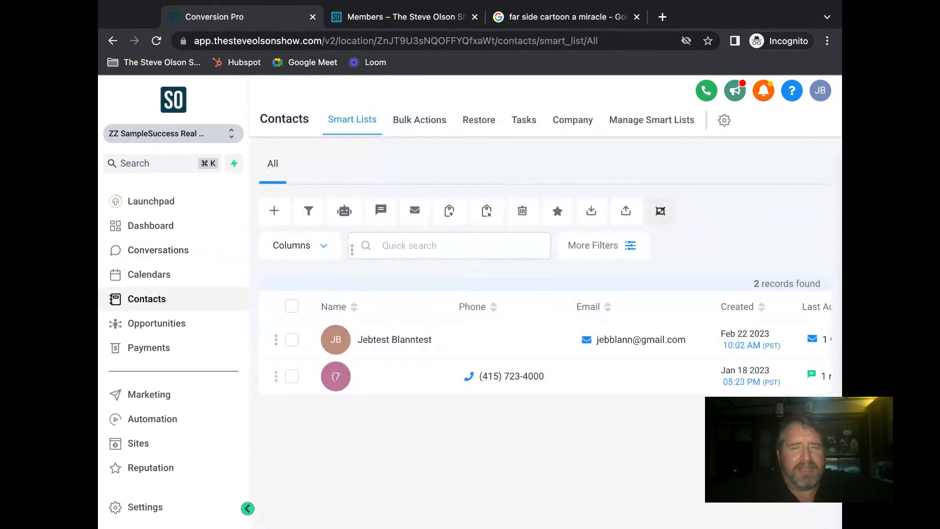
{"action": "left_click", "coordinate": [403, 346]}
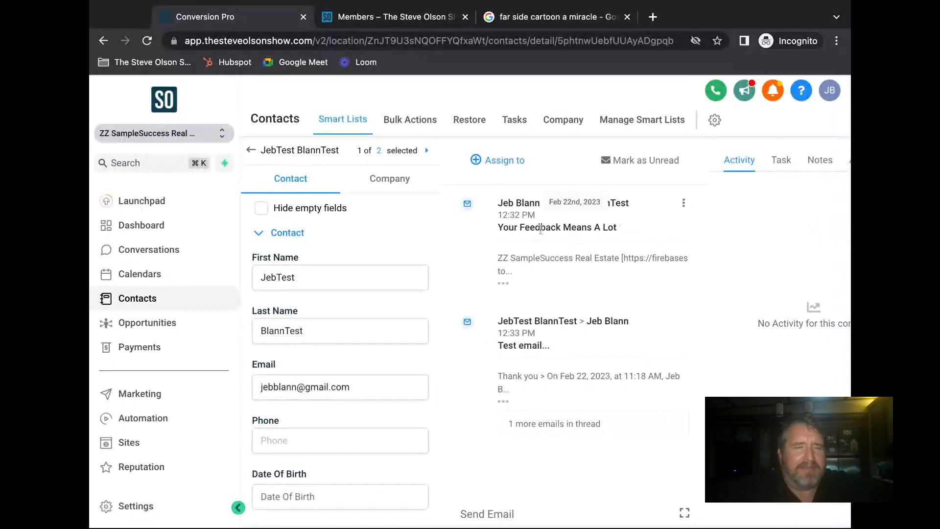
- Return to the Recents conversation thread and open the test contact's record from it
{"action": "left_click", "coordinate": [194, 259]}
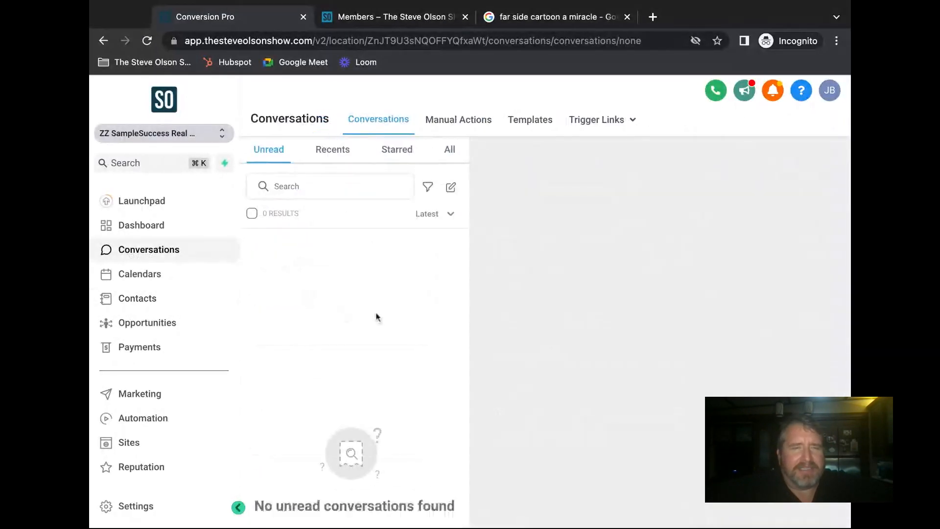
{"action": "left_click", "coordinate": [332, 150]}
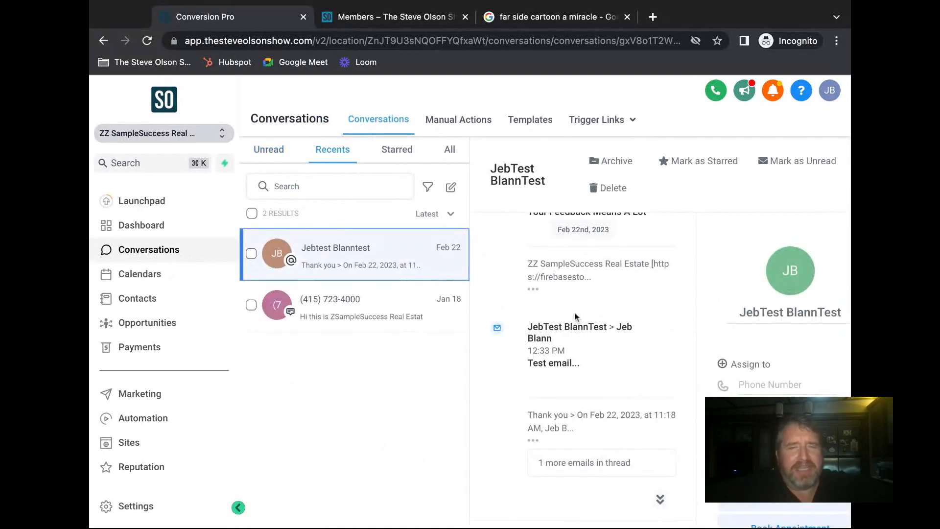
{"action": "scroll", "coordinate": [577, 318], "scroll_direction": "up", "scroll_amount": 3}
{"action": "scroll", "coordinate": [576, 316], "scroll_direction": "down", "scroll_amount": 4}
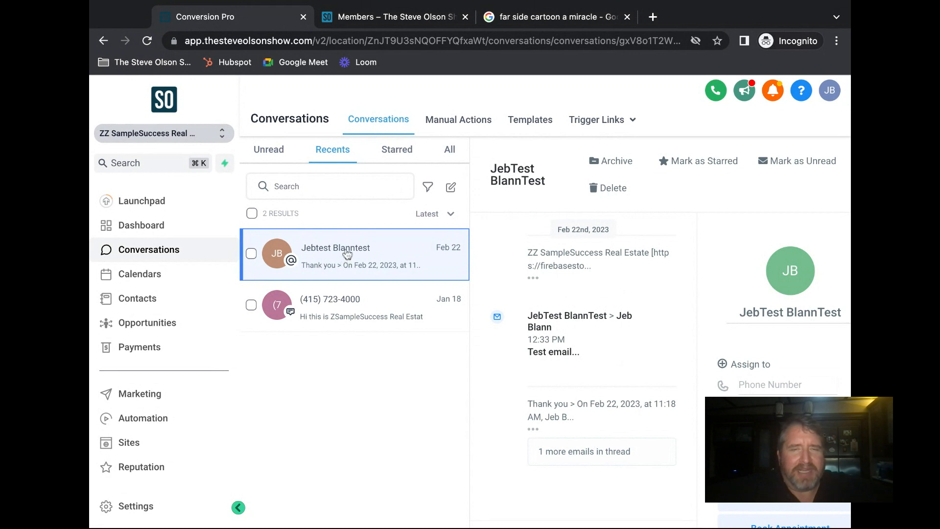
{"action": "left_click", "coordinate": [791, 272]}
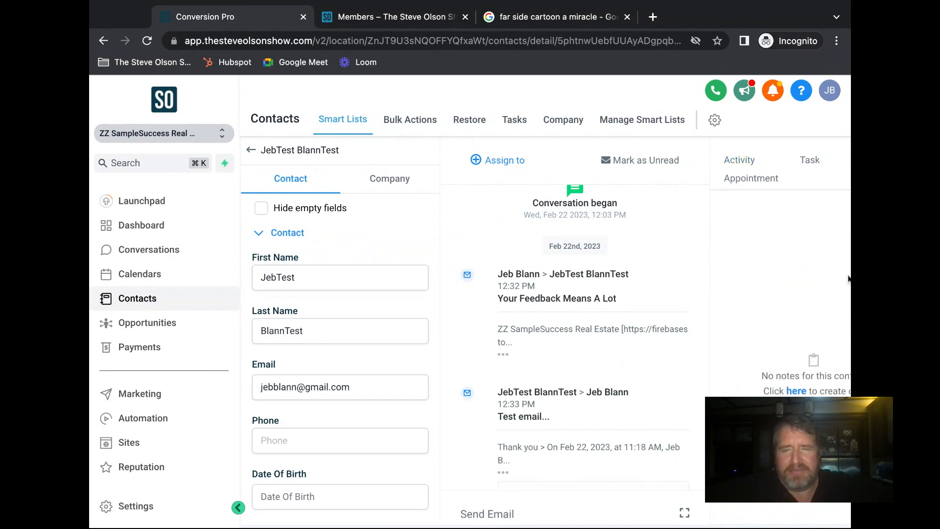
- Add and save a test note on the contact's record calling them a hot lead
{"action": "left_click_drag", "start_coordinate": [850, 281], "coordinate": [875, 280]}
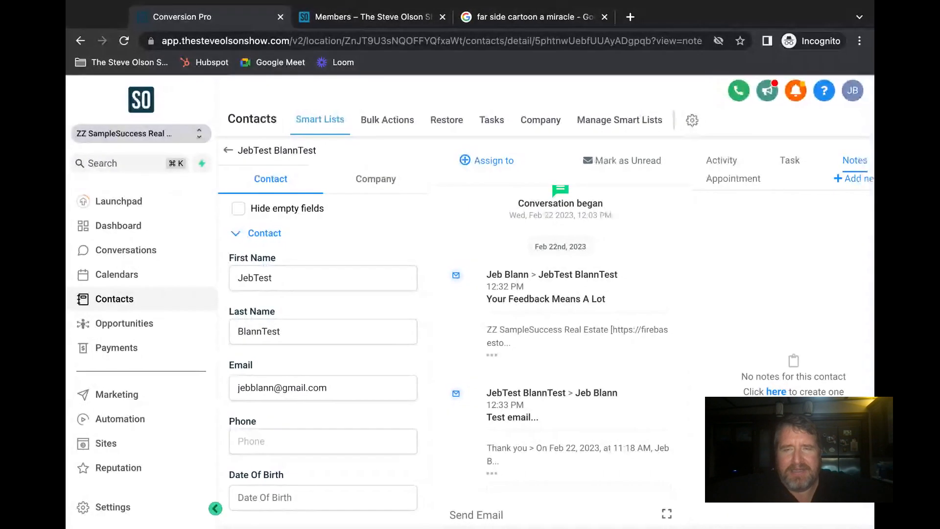
{"action": "left_click", "coordinate": [857, 181]}
{"action": "left_click", "coordinate": [743, 225]}
{"action": "type", "text": "k"}
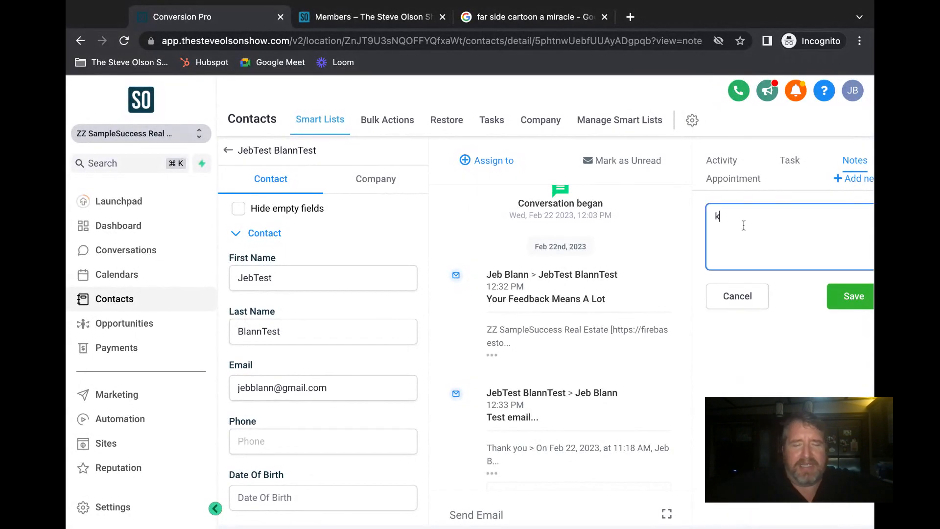
{"action": "type", "text": "This is a test... Jeb is. hot lead."}
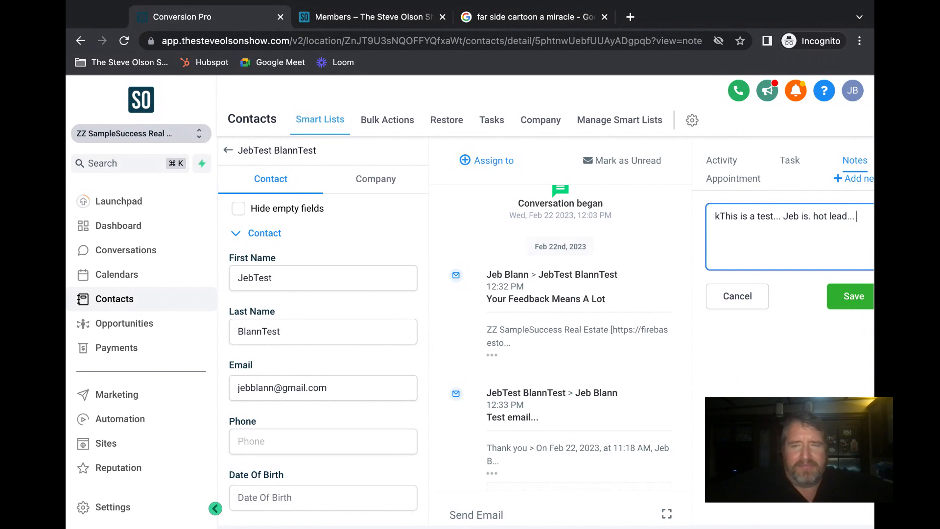
{"action": "type", "text": ".."}
{"action": "left_click", "coordinate": [850, 296]}
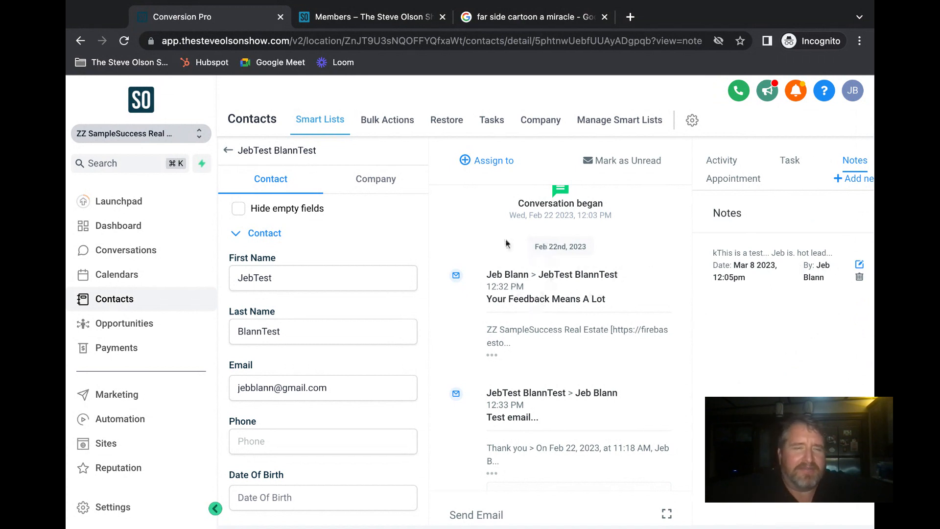
{"action": "scroll", "coordinate": [494, 310], "scroll_direction": "up", "scroll_amount": 1}
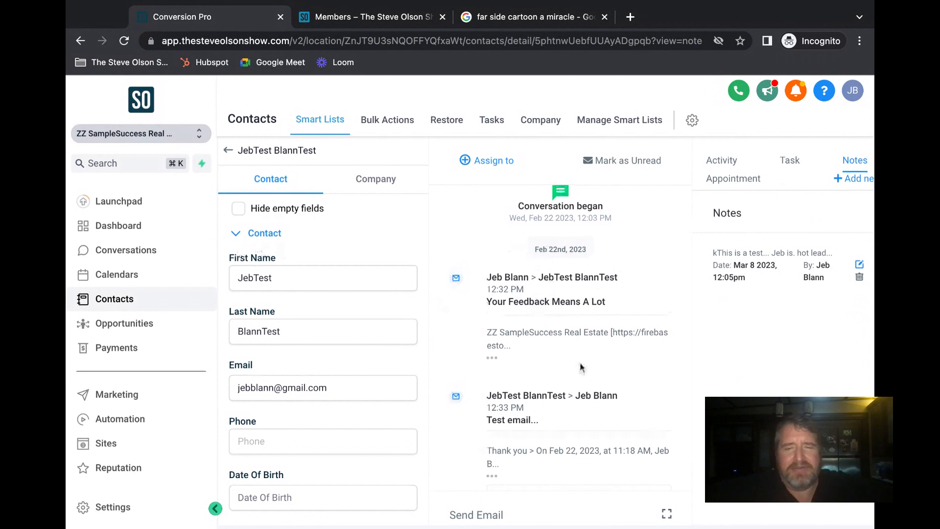
{"action": "scroll", "coordinate": [581, 367], "scroll_direction": "down", "scroll_amount": 1}
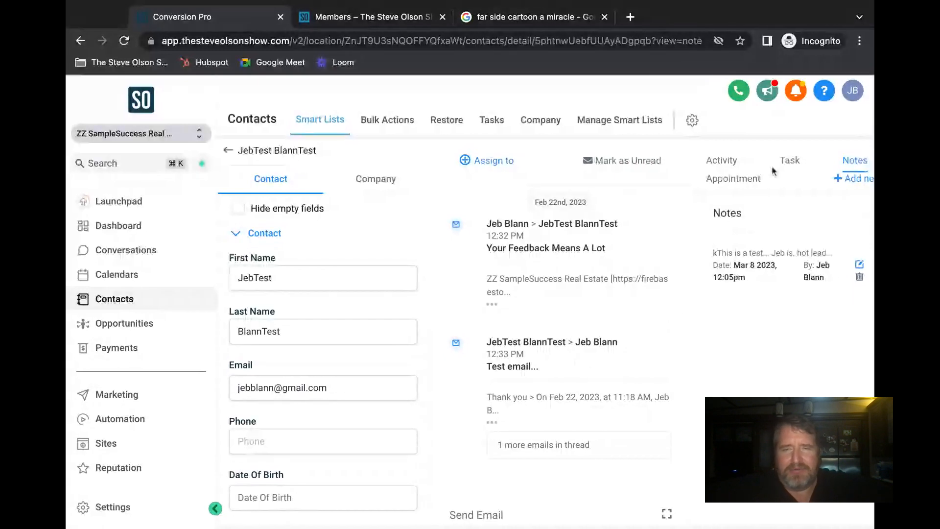
- Start a new task titled 'Send listing agreement' with description 'Property is at 123 Maple'
{"action": "left_click", "coordinate": [788, 165]}
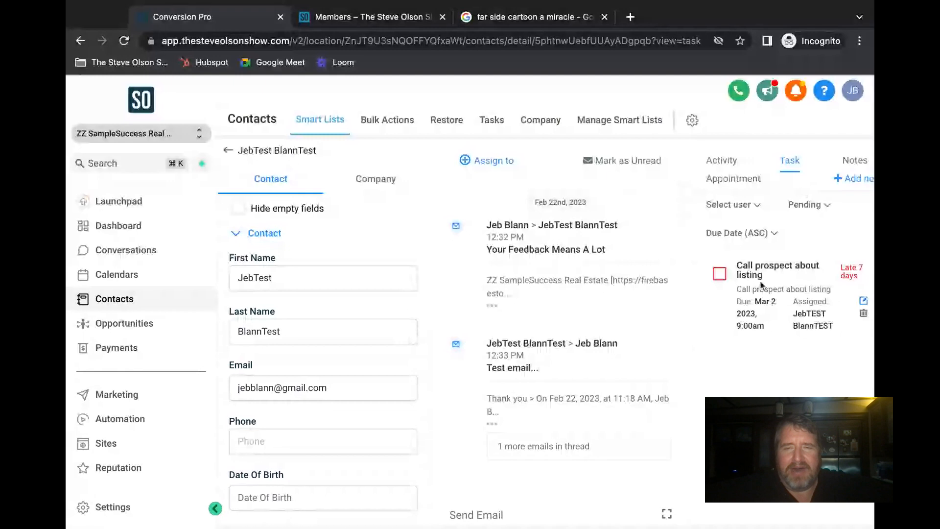
{"action": "left_click", "coordinate": [842, 179]}
{"action": "left_click", "coordinate": [760, 231]}
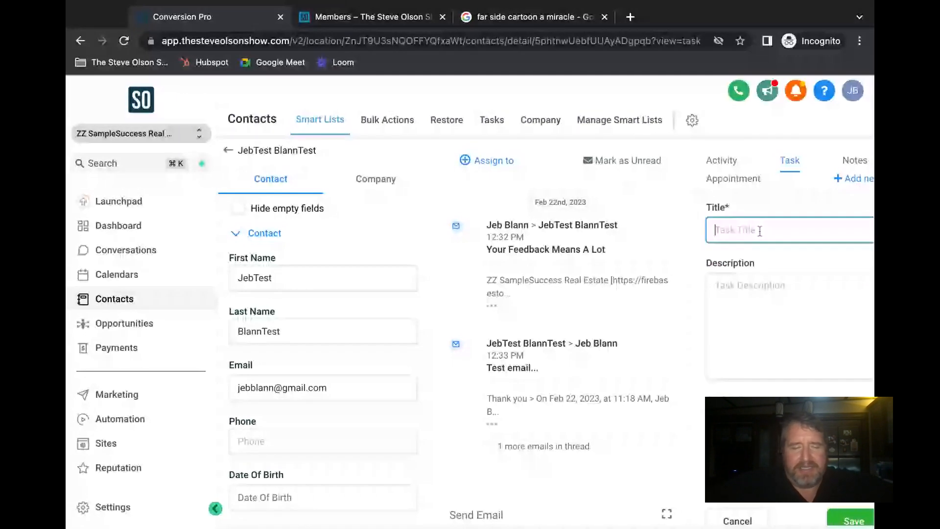
{"action": "type", "text": "Send listing a"}
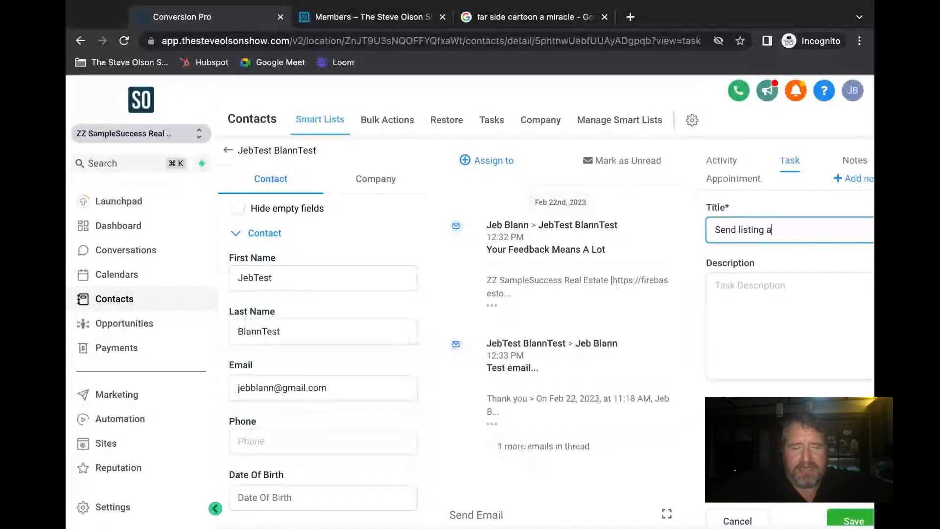
{"action": "type", "text": "greement"}
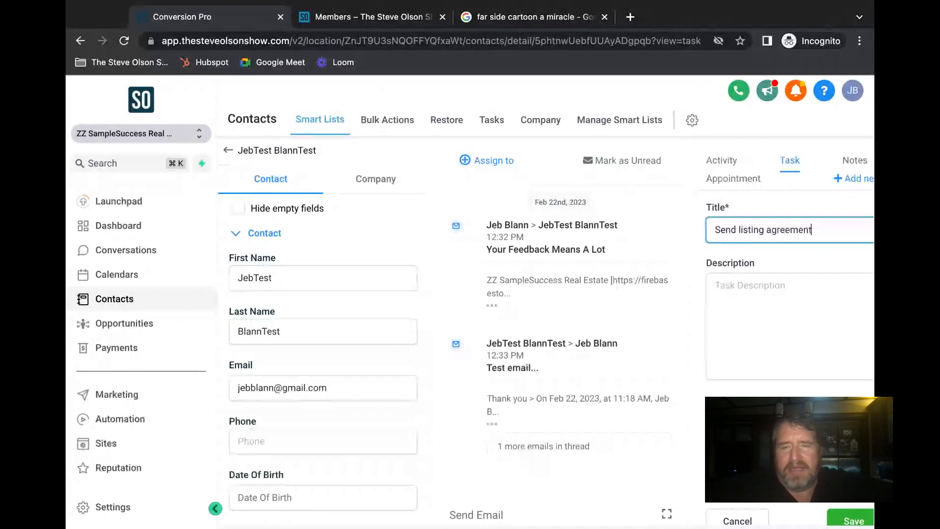
{"action": "left_click", "coordinate": [765, 282]}
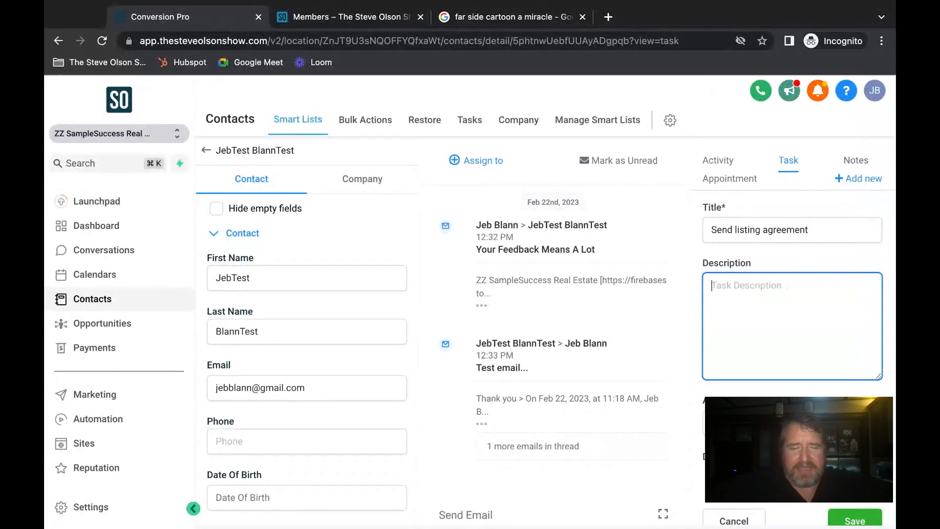
{"action": "type", "text": "P"}
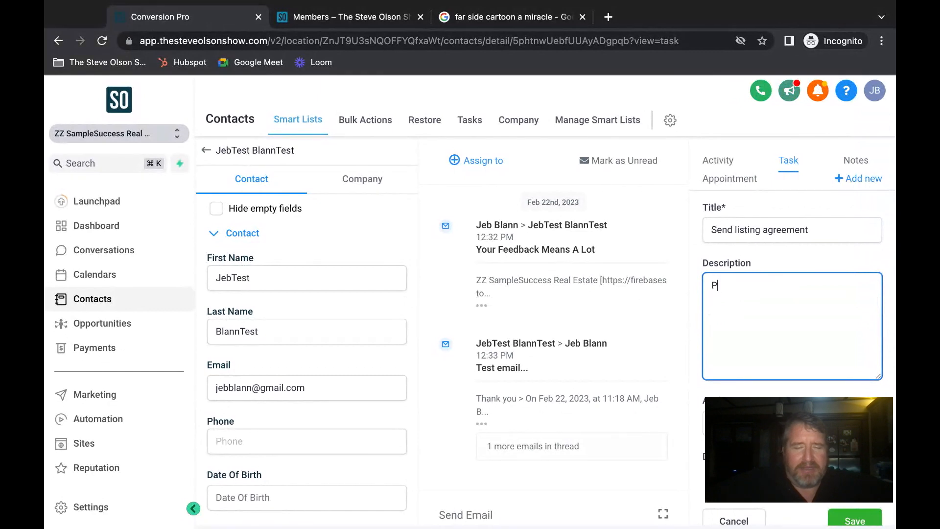
{"action": "type", "text": "roperty is at 1"}
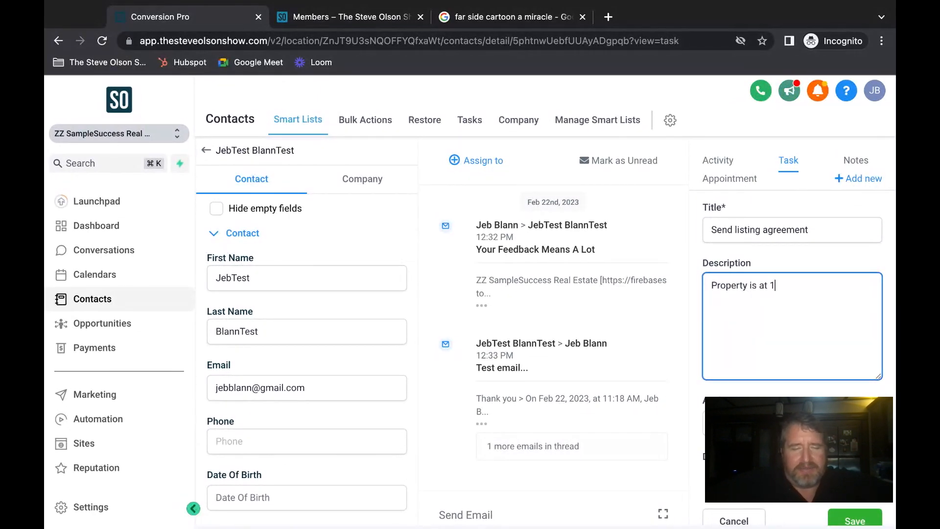
{"action": "type", "text": "23 Maple"}
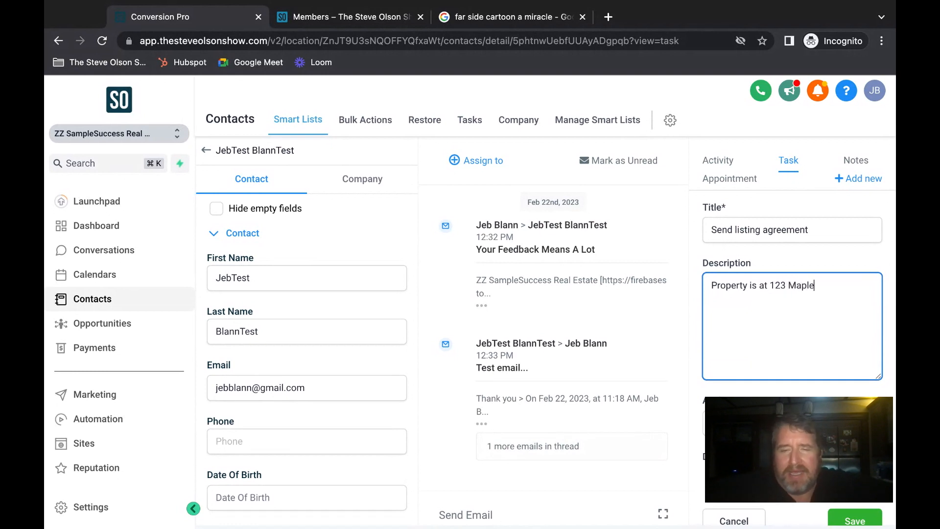
- Keep the default due date of Mar 9 at 8:00am and the default assignee, and save the task
{"action": "key", "text": "Tab"}
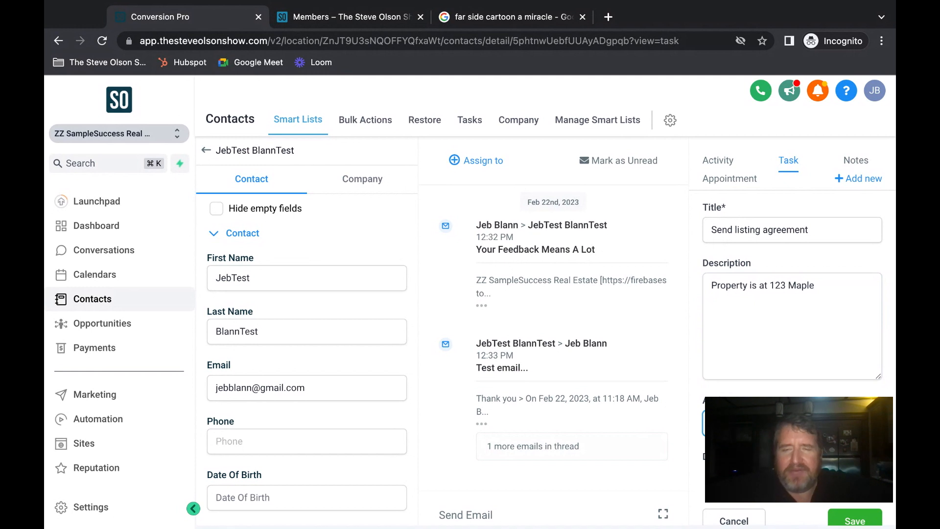
{"action": "scroll", "coordinate": [792, 325], "scroll_direction": "down", "scroll_amount": 1}
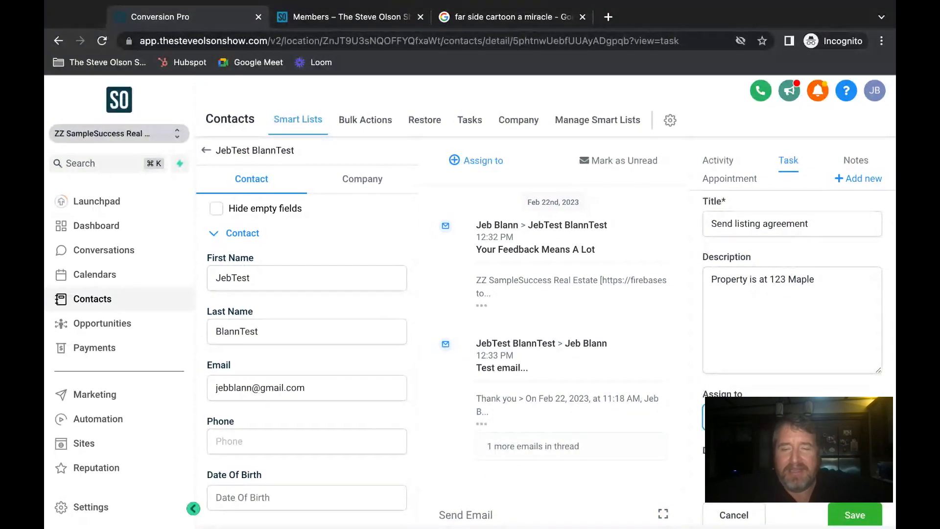
{"action": "key", "text": "Tab"}
{"action": "scroll", "coordinate": [793, 326], "scroll_direction": "down", "scroll_amount": 1}
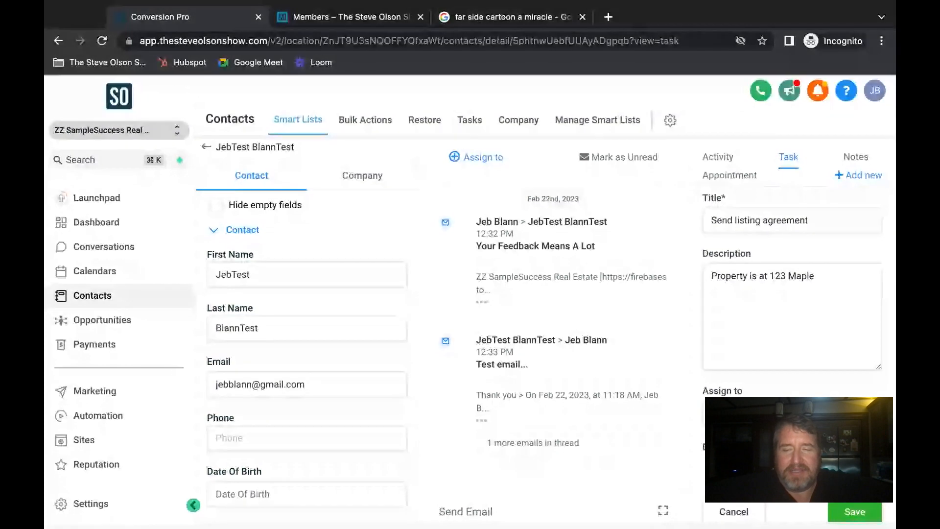
{"action": "left_click", "coordinate": [855, 513]}
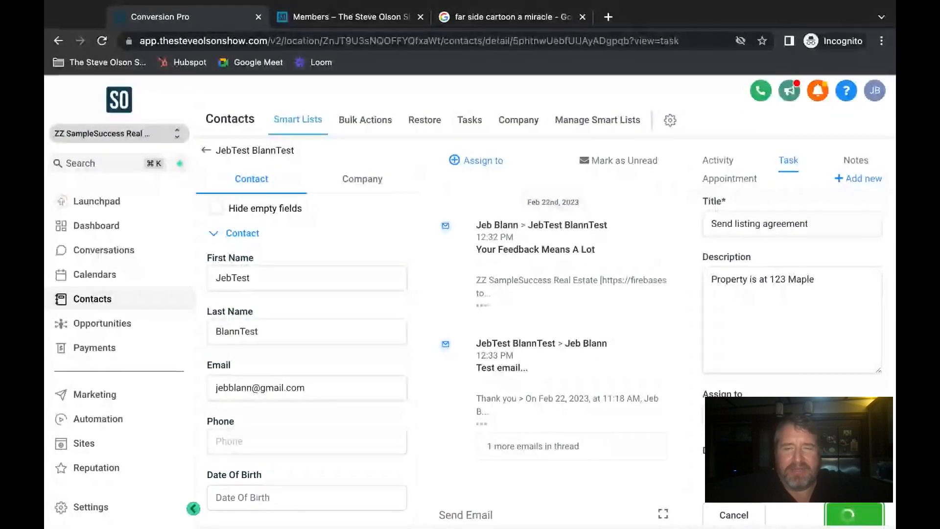
{"action": "scroll", "coordinate": [788, 298], "scroll_direction": "down", "scroll_amount": 1}
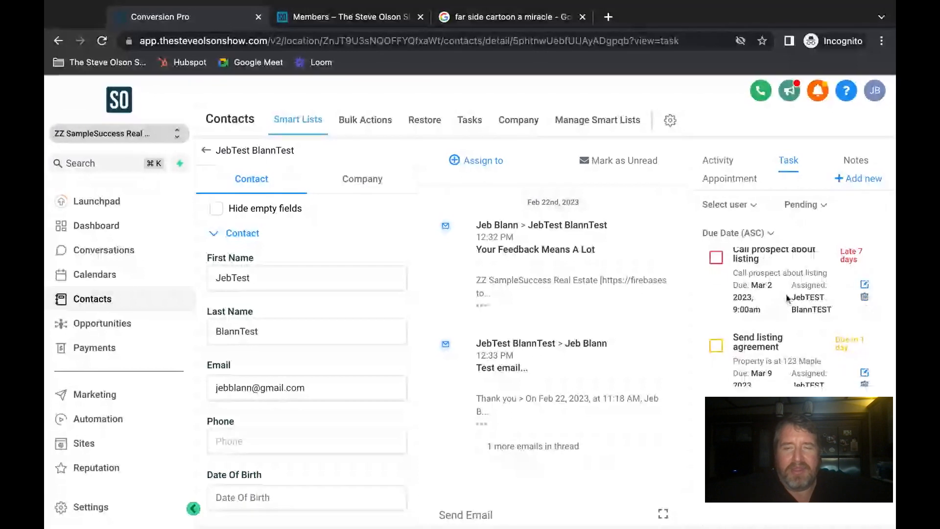
{"action": "scroll", "coordinate": [788, 298], "scroll_direction": "up", "scroll_amount": 1}
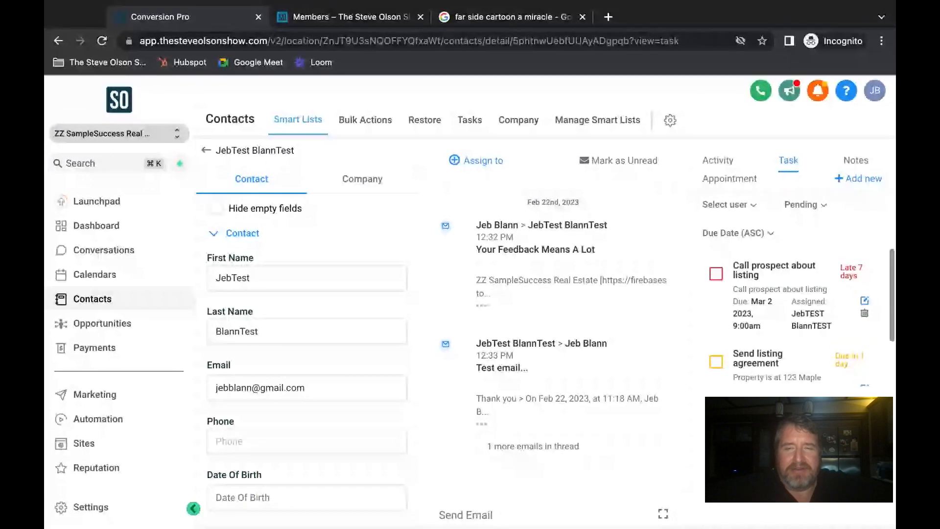
{"action": "scroll", "coordinate": [820, 354], "scroll_direction": "down", "scroll_amount": 3}
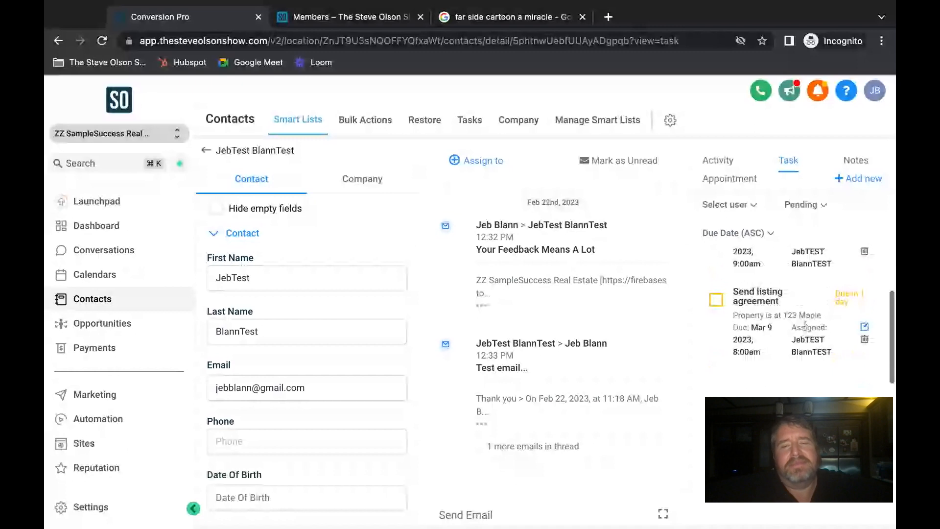
{"action": "scroll", "coordinate": [805, 325], "scroll_direction": "up", "scroll_amount": 3}
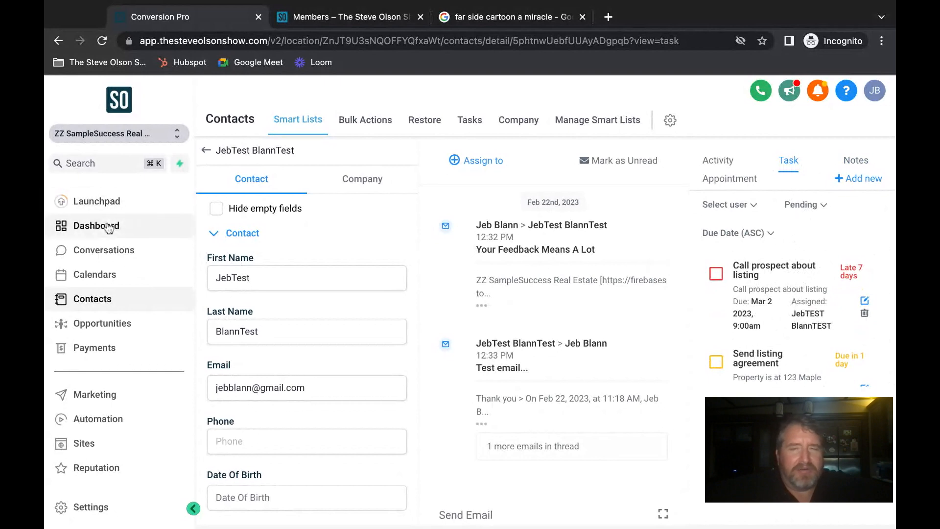
- Look over the Dashboard, then go to the Conversations inbox
{"action": "left_click", "coordinate": [133, 225]}
{"action": "scroll", "coordinate": [657, 247], "scroll_direction": "down", "scroll_amount": 2}
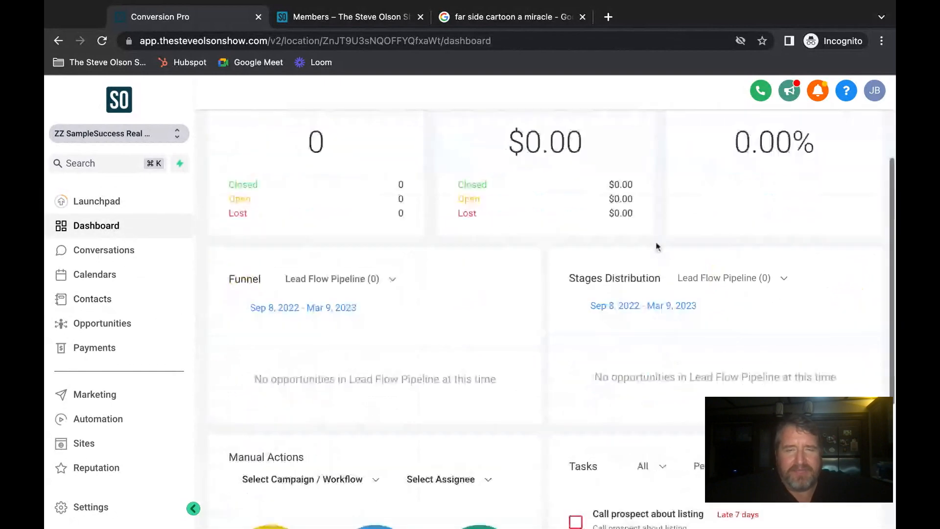
{"action": "scroll", "coordinate": [656, 243], "scroll_direction": "down", "scroll_amount": 5}
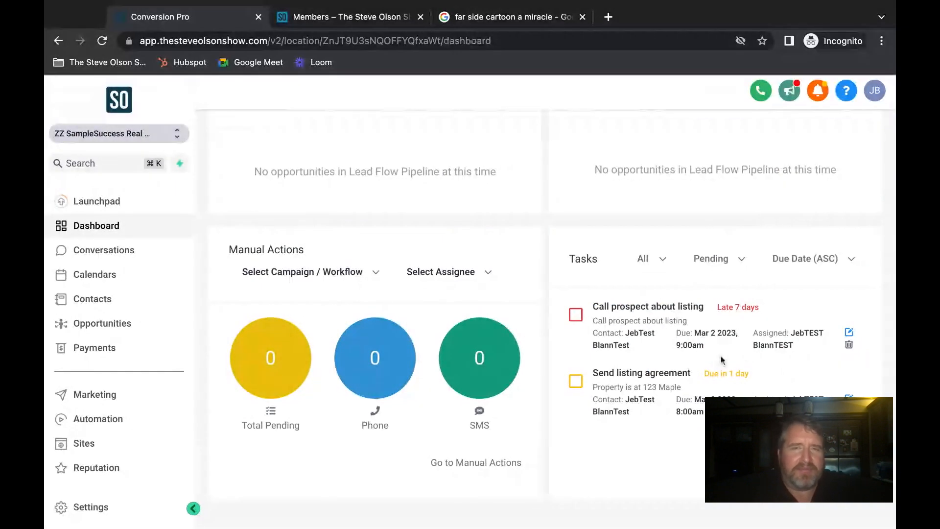
{"action": "scroll", "coordinate": [722, 359], "scroll_direction": "down", "scroll_amount": 1}
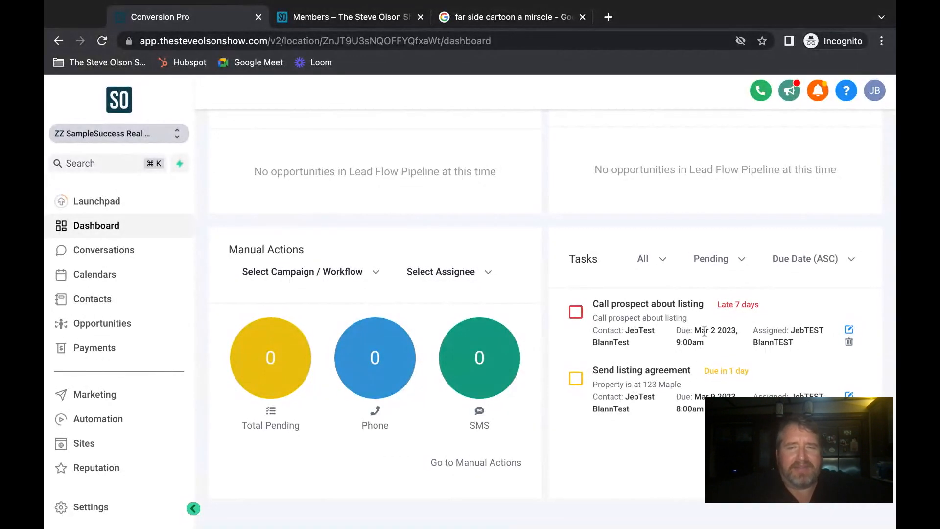
{"action": "scroll", "coordinate": [725, 348], "scroll_direction": "up", "scroll_amount": 6}
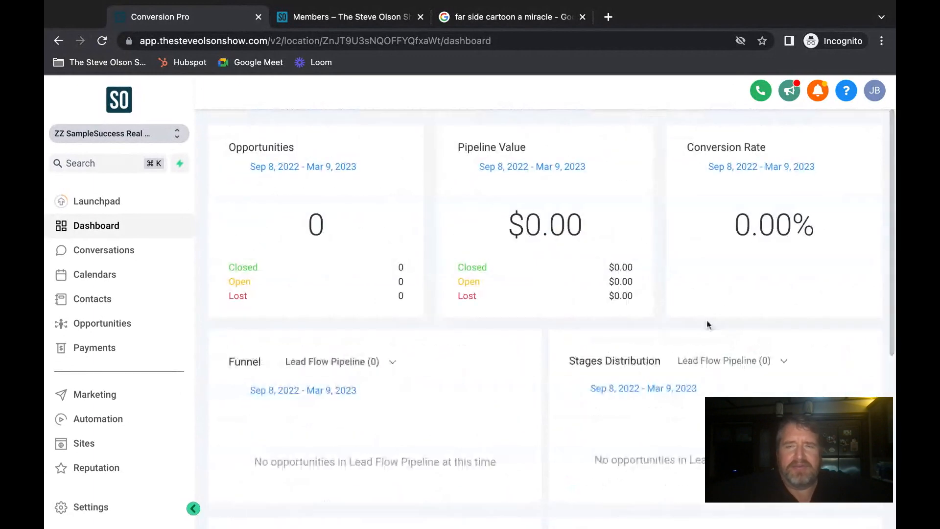
{"action": "scroll", "coordinate": [654, 327], "scroll_direction": "down", "scroll_amount": 1}
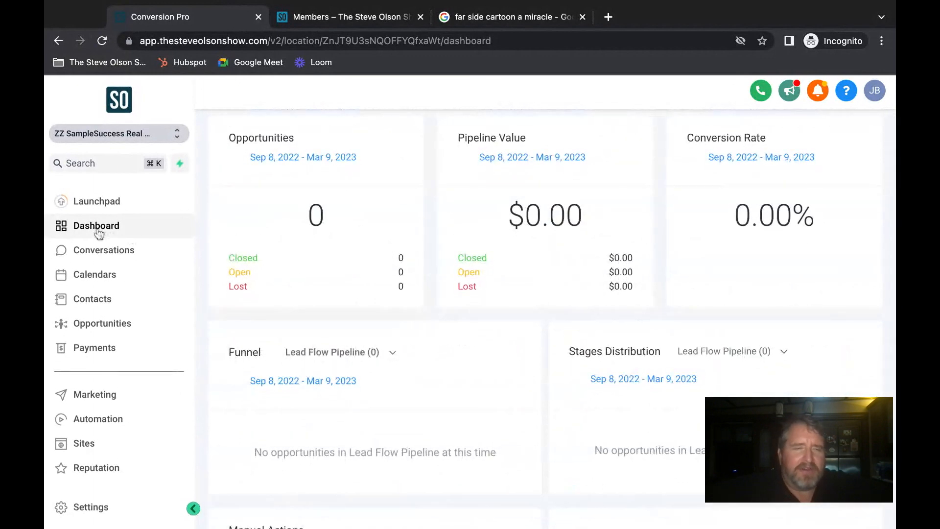
{"action": "left_click", "coordinate": [93, 249]}
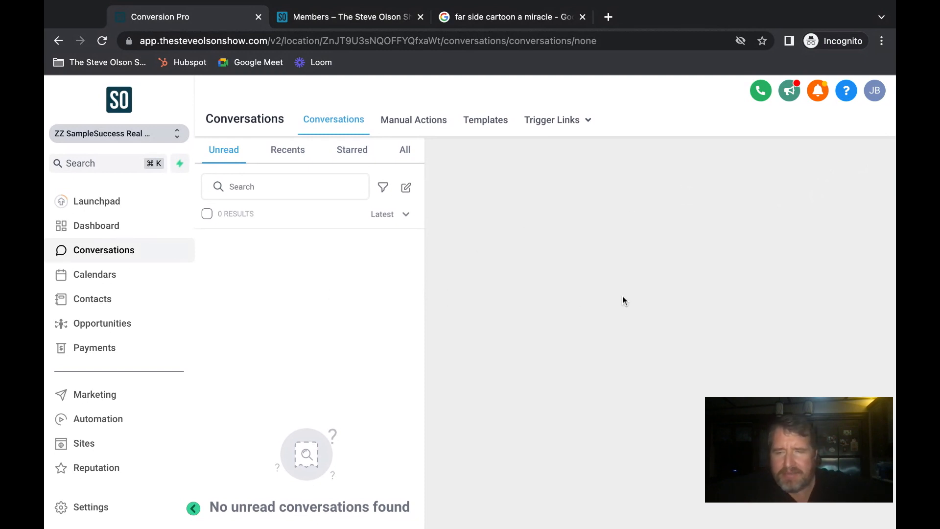
- Narrow the browser window and open the Business Profile settings
{"action": "left_click_drag", "start_coordinate": [895, 355], "coordinate": [848, 354]}
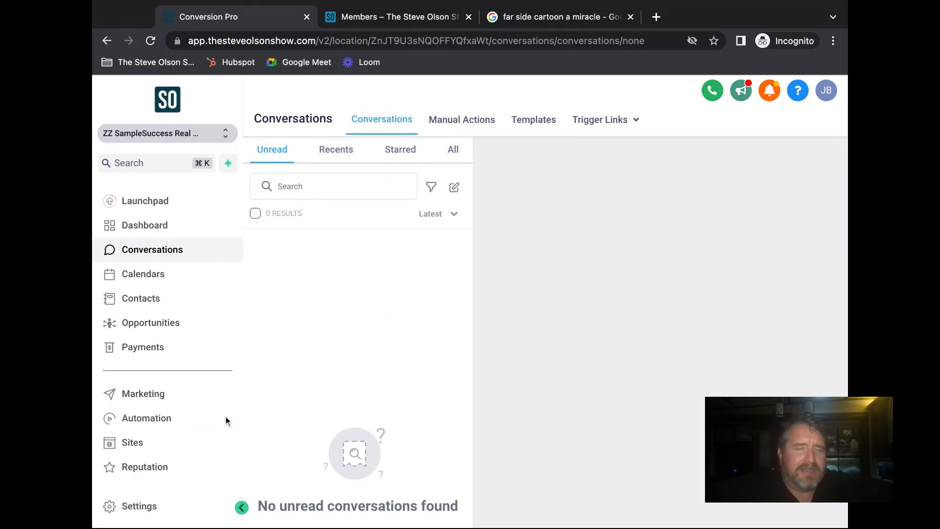
{"action": "left_click", "coordinate": [138, 507]}
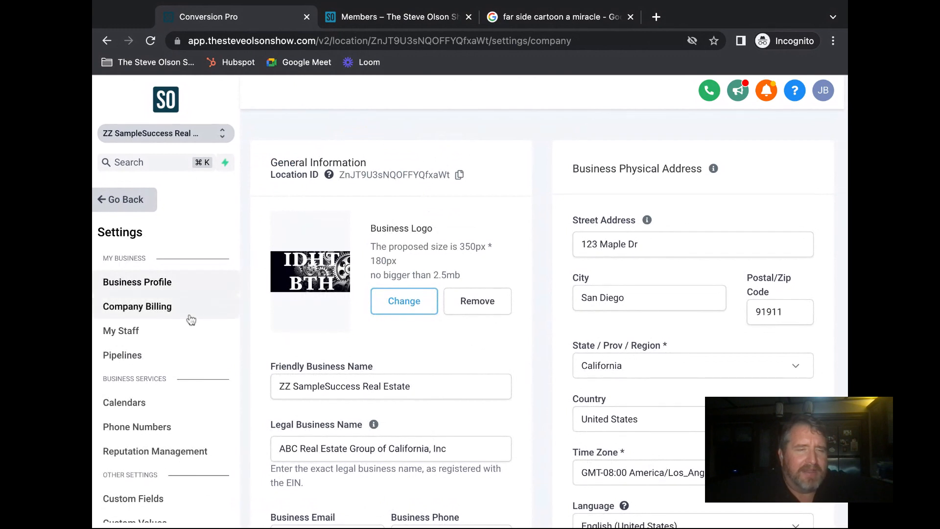
- Open the Domains settings page listing pages.itdoesnthavetobethathard.com
{"action": "scroll", "coordinate": [190, 320], "scroll_direction": "down", "scroll_amount": 4}
{"action": "scroll", "coordinate": [190, 319], "scroll_direction": "down", "scroll_amount": 2}
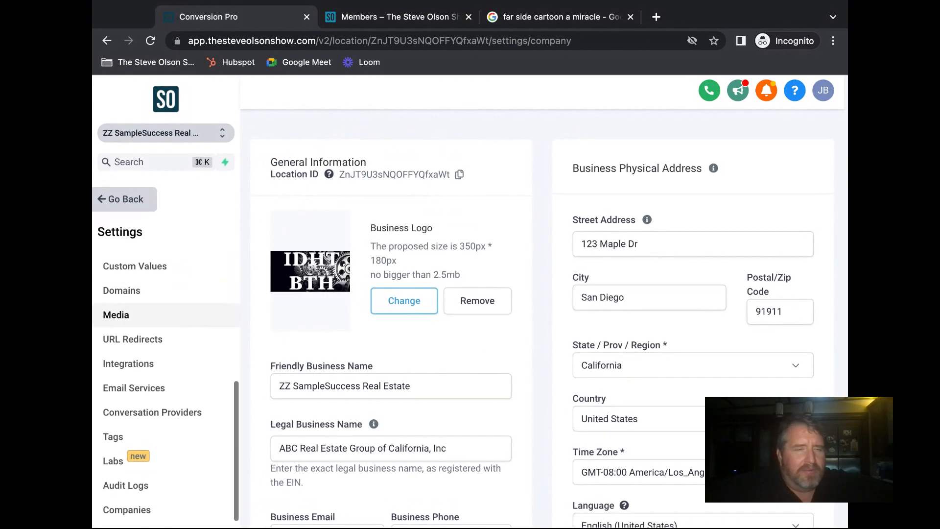
{"action": "left_click", "coordinate": [129, 294]}
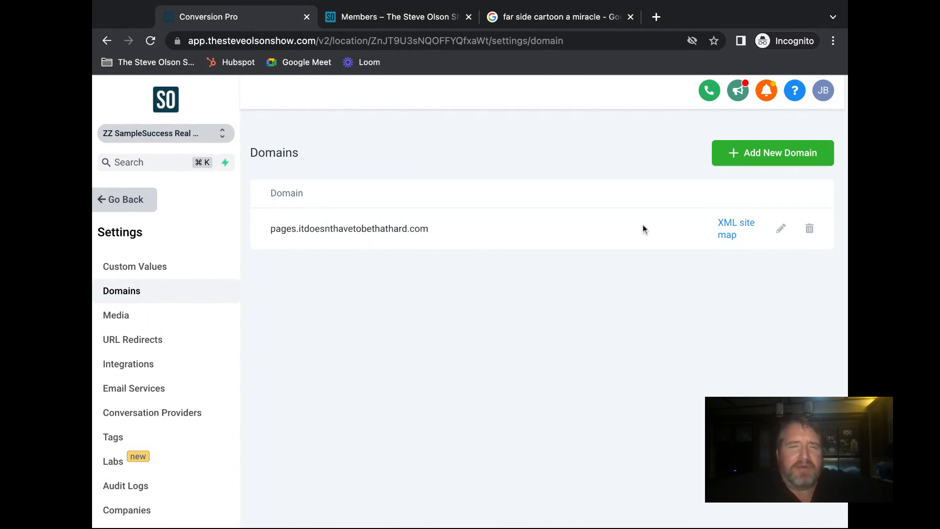
{"action": "left_click", "coordinate": [758, 157]}
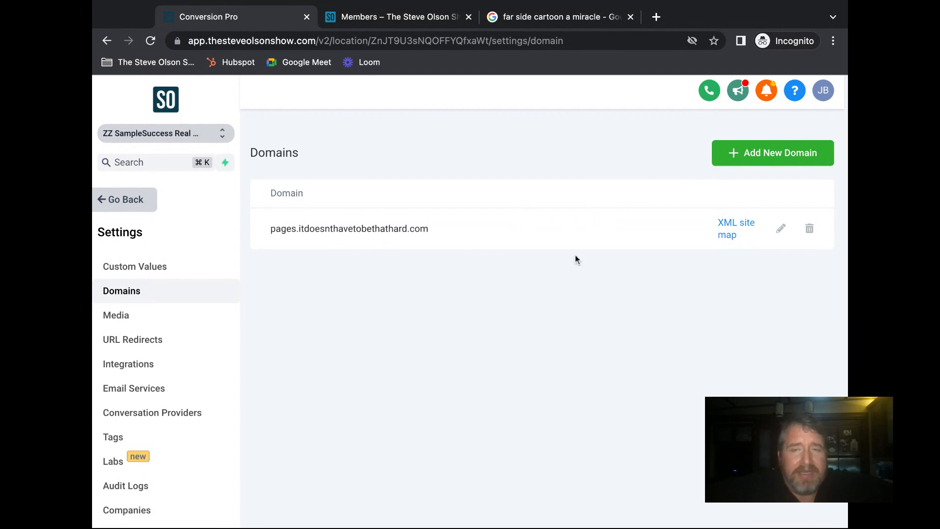
{"action": "left_click", "coordinate": [780, 231]}
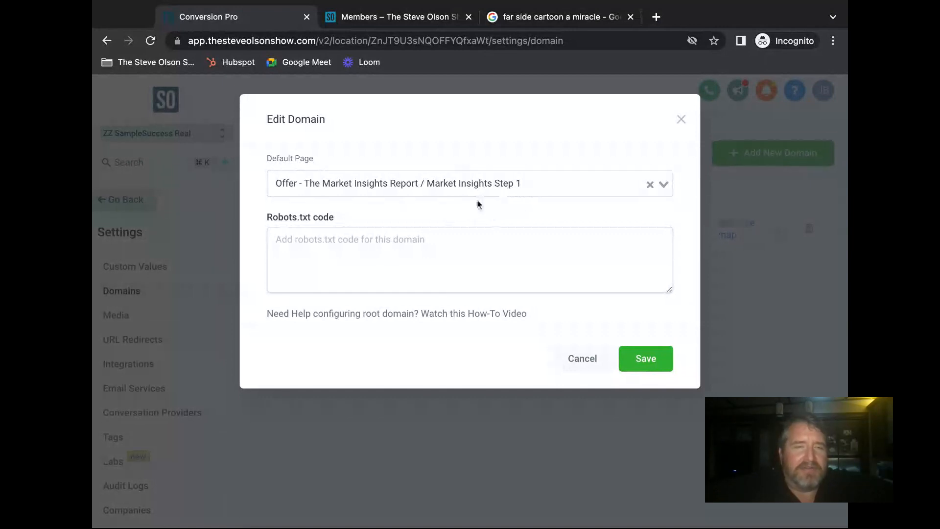
{"action": "left_click", "coordinate": [681, 121]}
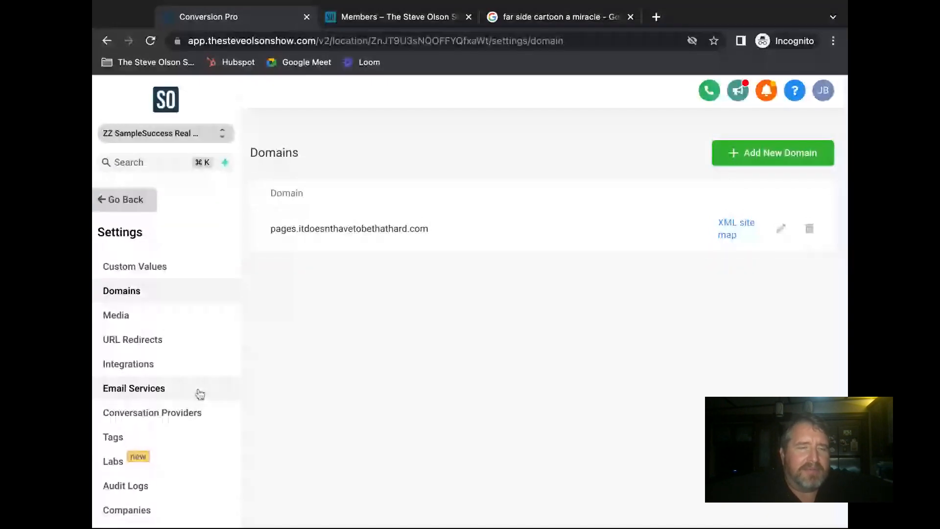
- Leave settings and open the 'LM - 3 Things you need to know before you sell' funnel in Agency Funnels
{"action": "scroll", "coordinate": [150, 372], "scroll_direction": "up", "scroll_amount": 3}
{"action": "scroll", "coordinate": [149, 370], "scroll_direction": "up", "scroll_amount": 3}
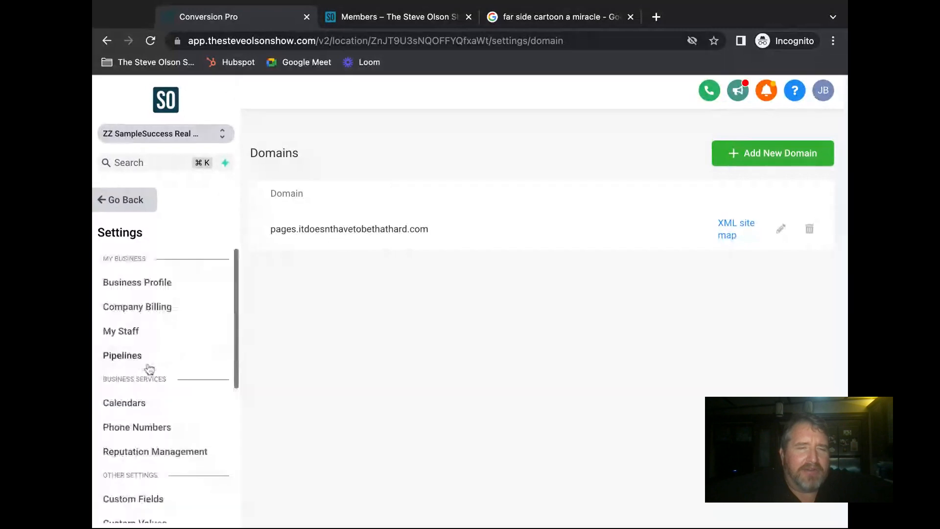
{"action": "left_click", "coordinate": [124, 205]}
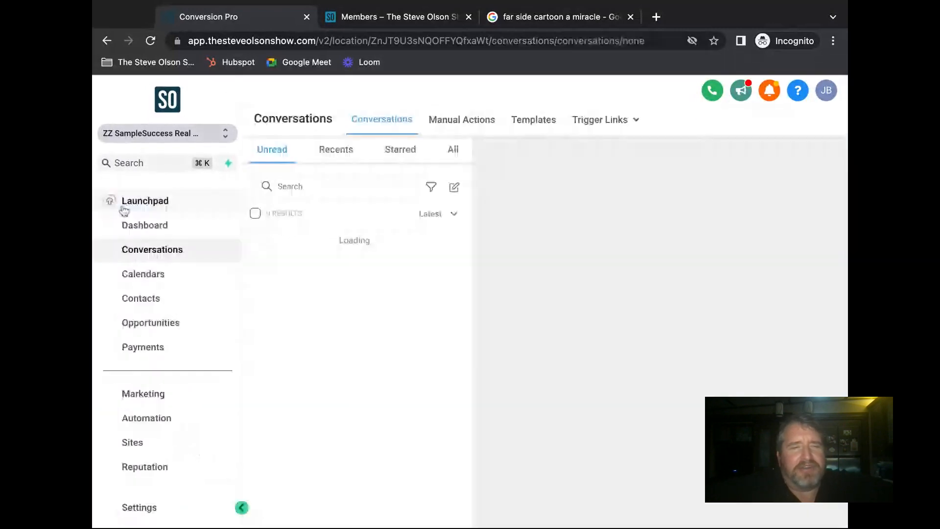
{"action": "left_click", "coordinate": [131, 443]}
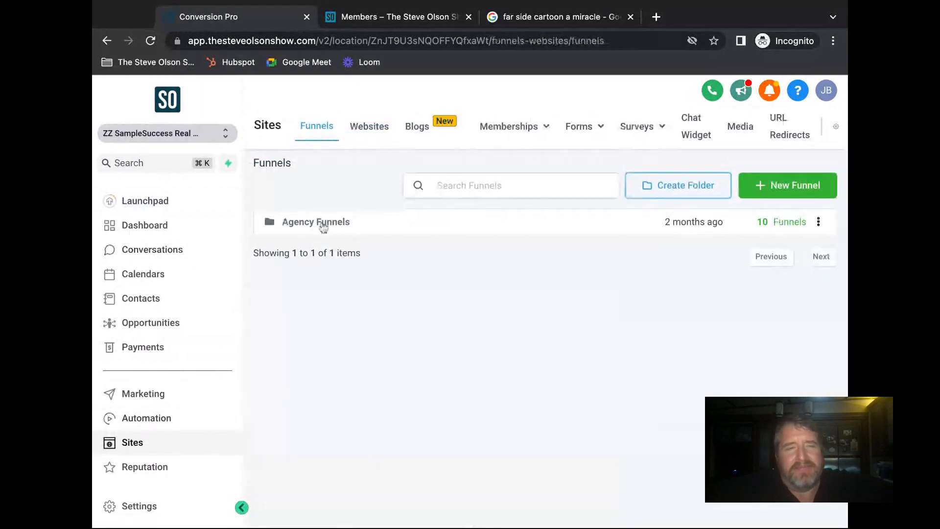
{"action": "left_click", "coordinate": [313, 224]}
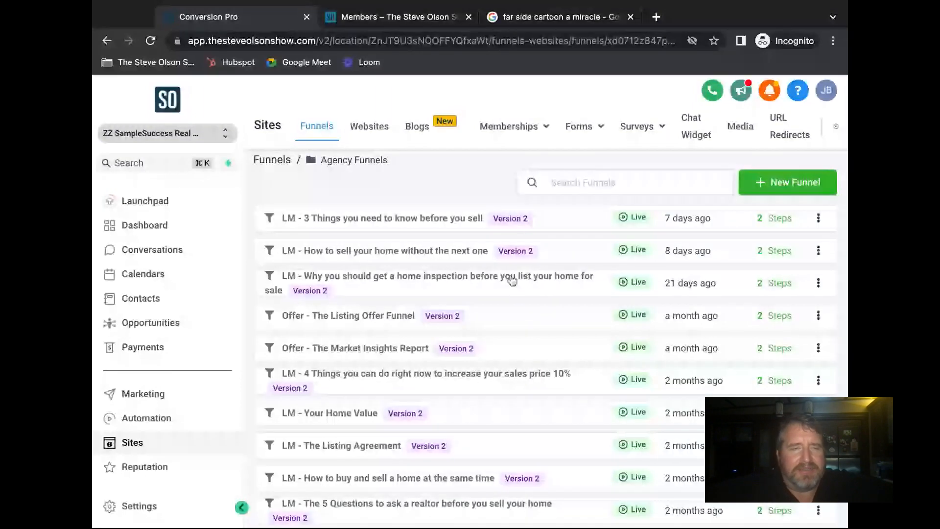
{"action": "left_click", "coordinate": [336, 217]}
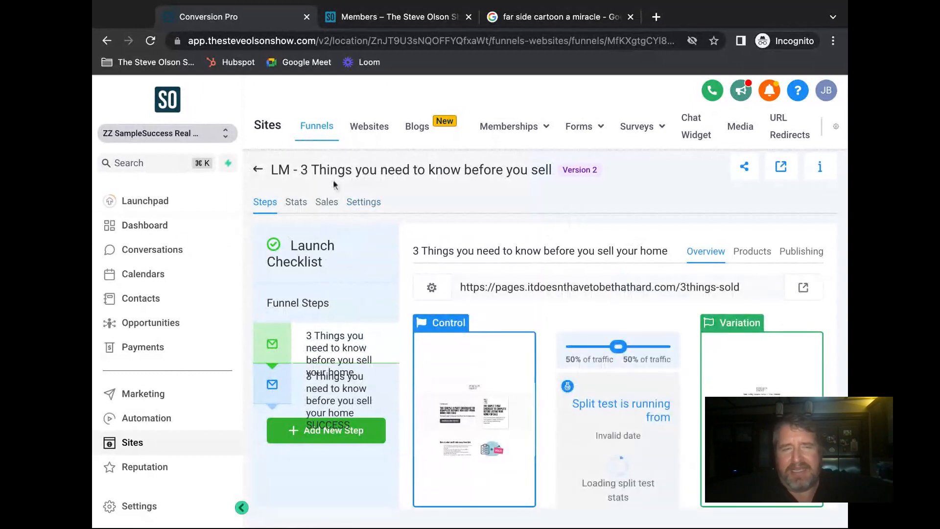
- Set the funnel's domain to pages.itdoesnthavetobethathard.com and save the settings
{"action": "left_click", "coordinate": [377, 208]}
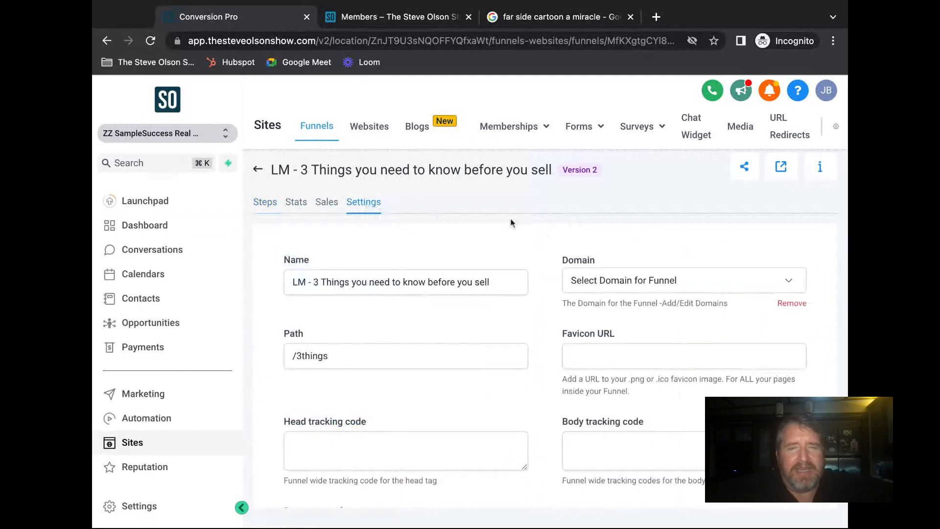
{"action": "scroll", "coordinate": [565, 232], "scroll_direction": "down", "scroll_amount": 1}
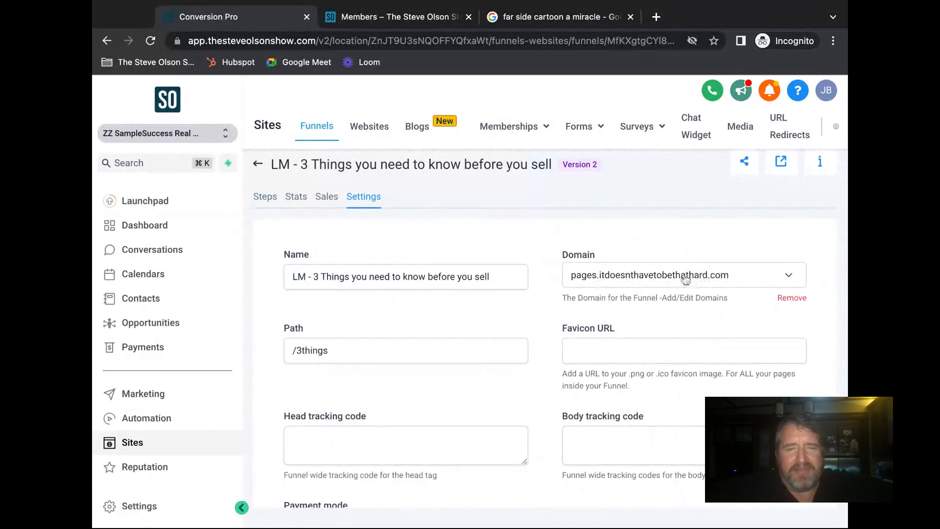
{"action": "left_click", "coordinate": [783, 276]}
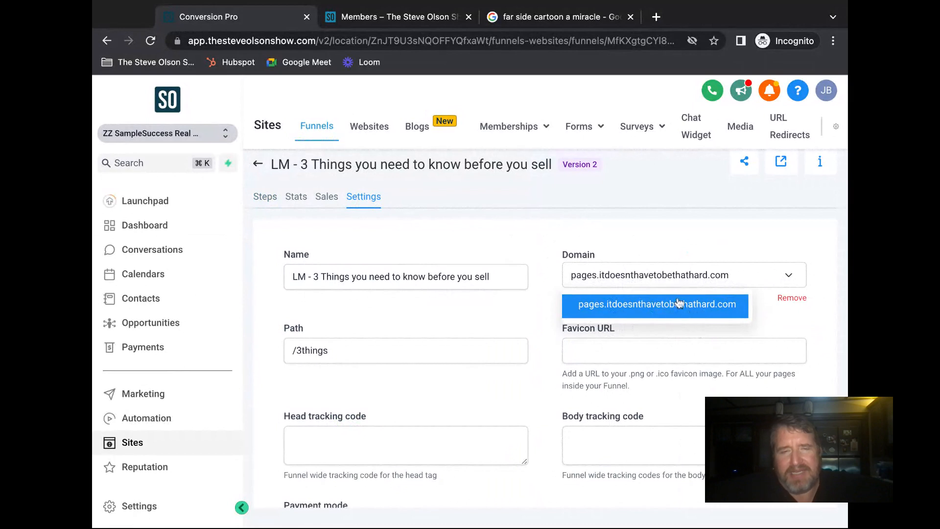
{"action": "left_click", "coordinate": [624, 230]}
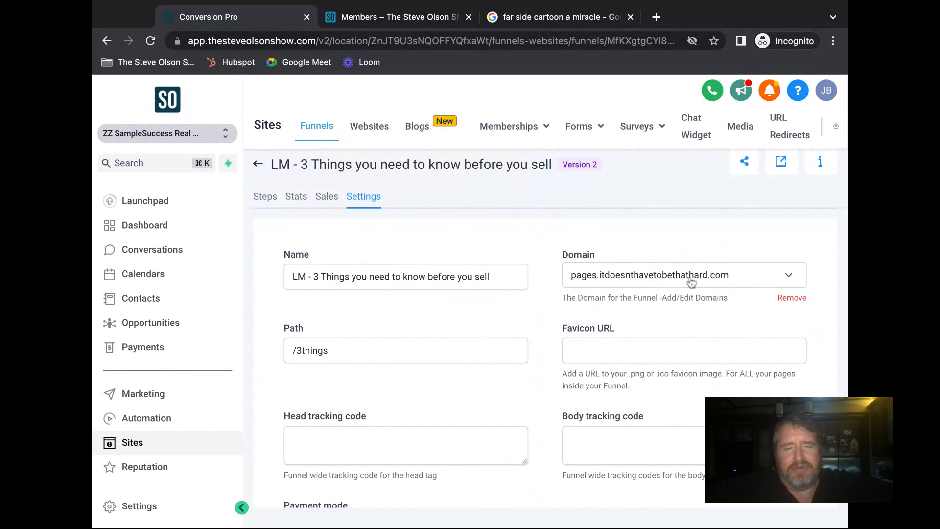
{"action": "scroll", "coordinate": [632, 279], "scroll_direction": "down", "scroll_amount": 3}
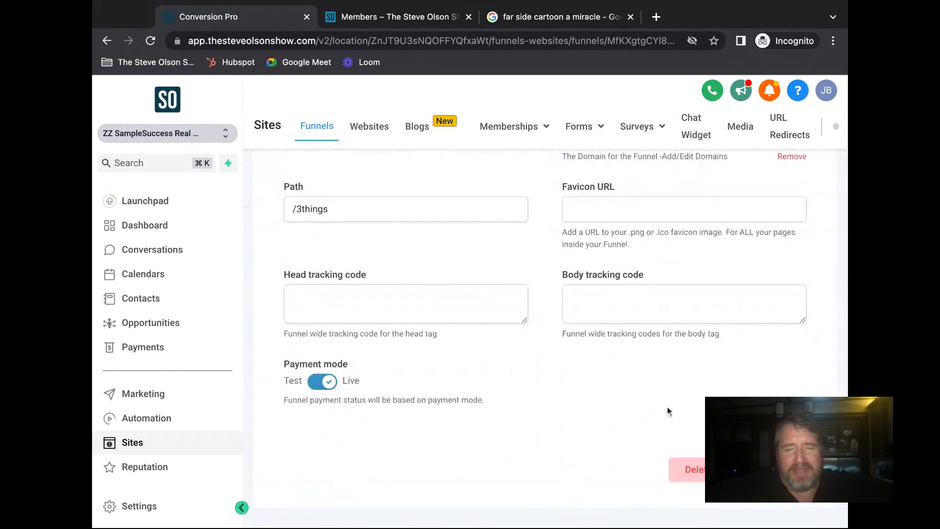
{"action": "left_click", "coordinate": [785, 469]}
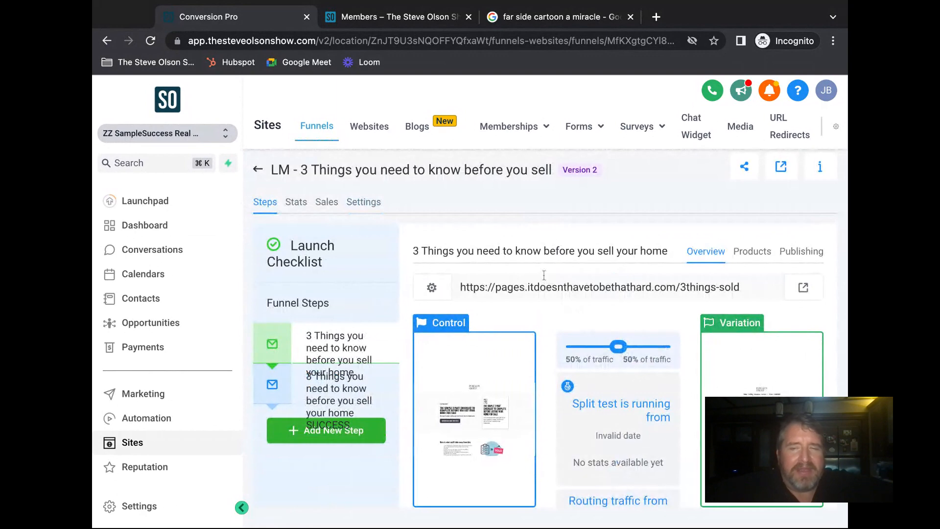
{"action": "scroll", "coordinate": [594, 279], "scroll_direction": "down", "scroll_amount": 2}
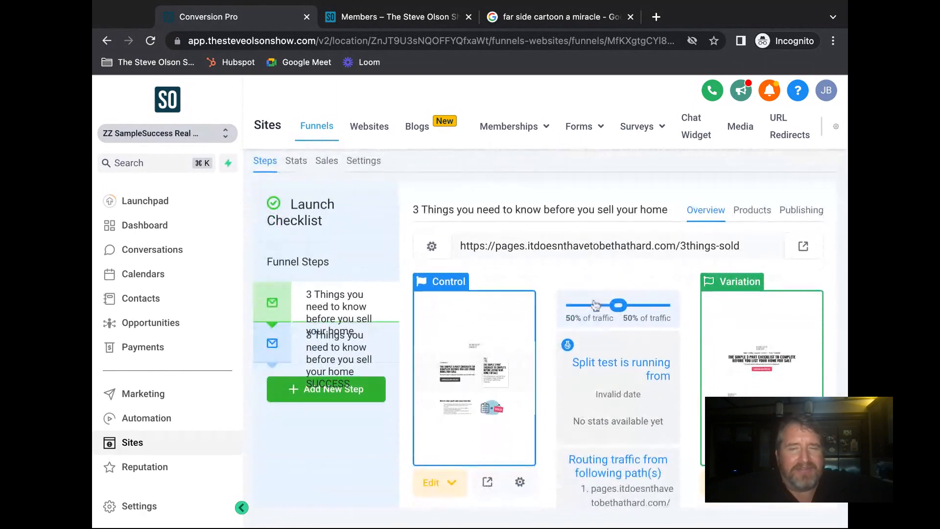
{"action": "scroll", "coordinate": [606, 335], "scroll_direction": "down", "scroll_amount": 2}
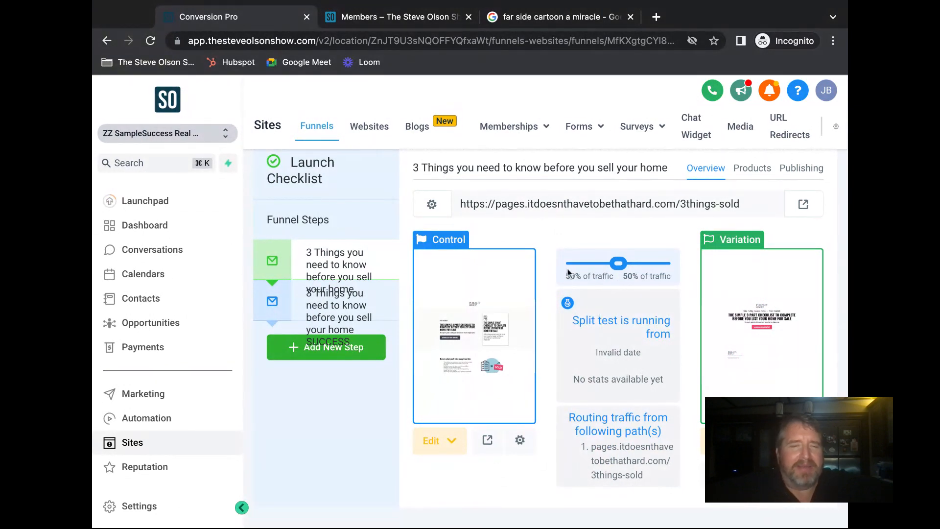
{"action": "left_click", "coordinate": [618, 264]}
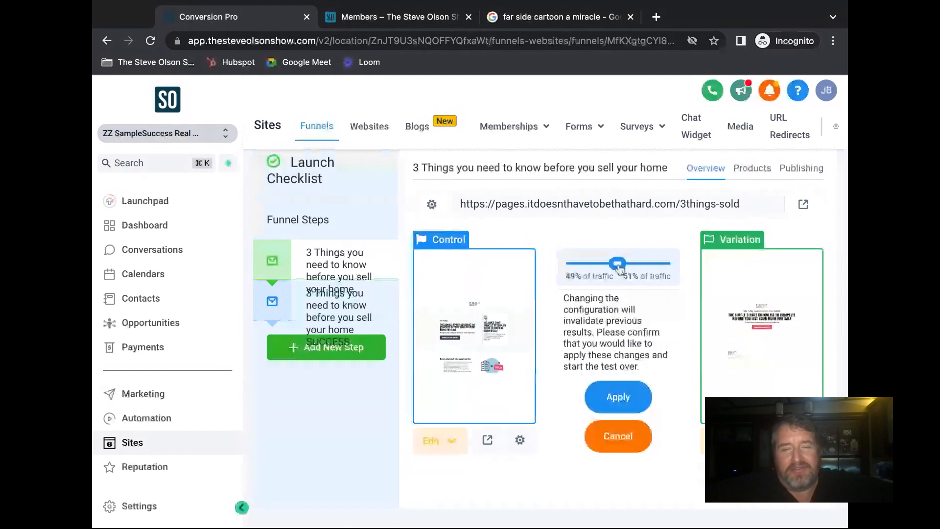
{"action": "mouse_move", "coordinate": [618, 265]}
{"action": "left_mouse_down"}
{"action": "mouse_move", "coordinate": [578, 265]}
{"action": "mouse_move", "coordinate": [654, 263]}
{"action": "mouse_move", "coordinate": [576, 264]}
{"action": "mouse_move", "coordinate": [618, 263]}
{"action": "left_mouse_up"}
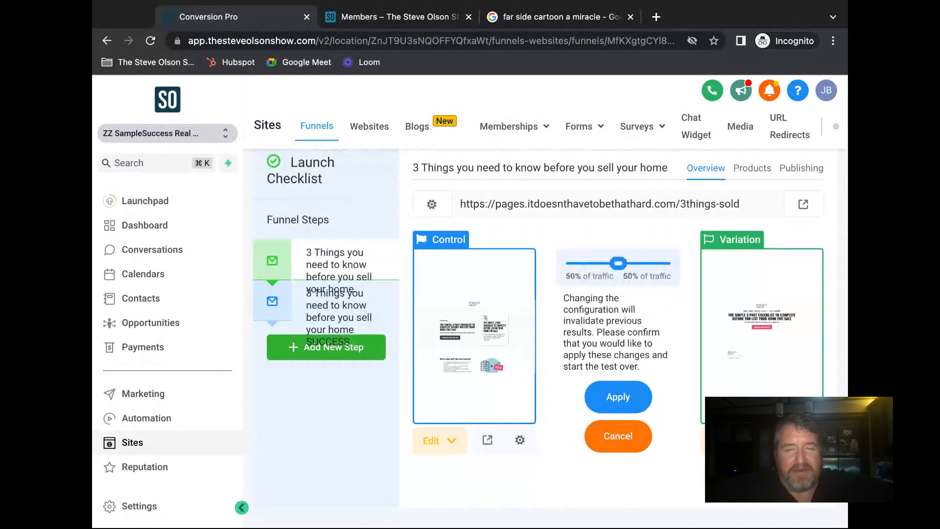
{"action": "left_click", "coordinate": [635, 440]}
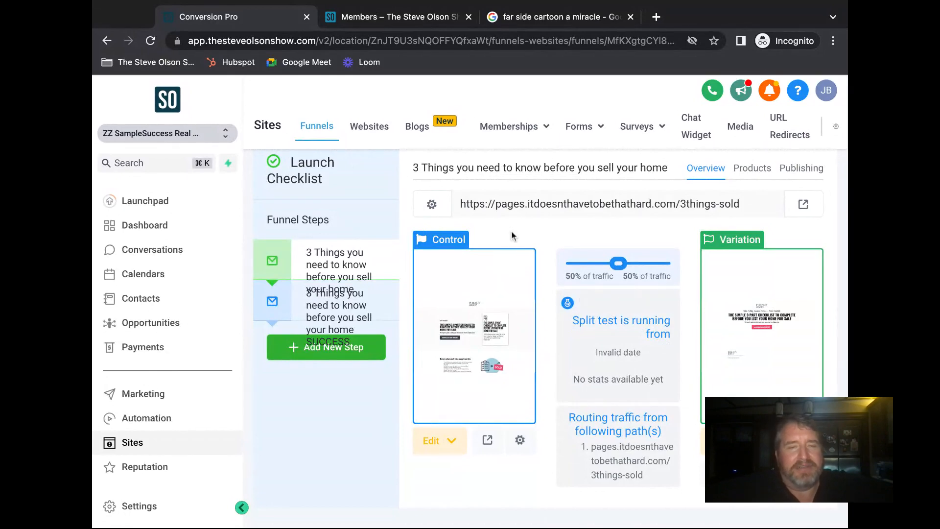
{"action": "scroll", "coordinate": [511, 230], "scroll_direction": "up", "scroll_amount": 2}
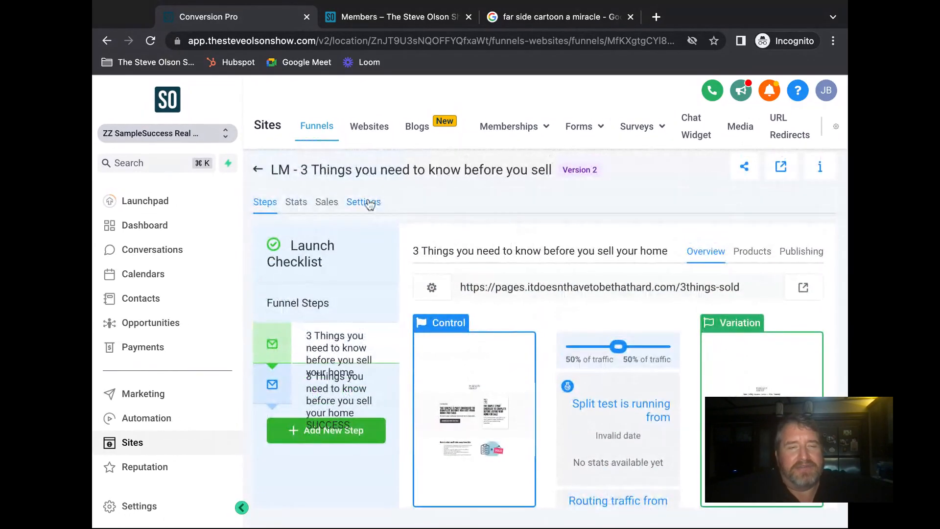
{"action": "left_click", "coordinate": [370, 205]}
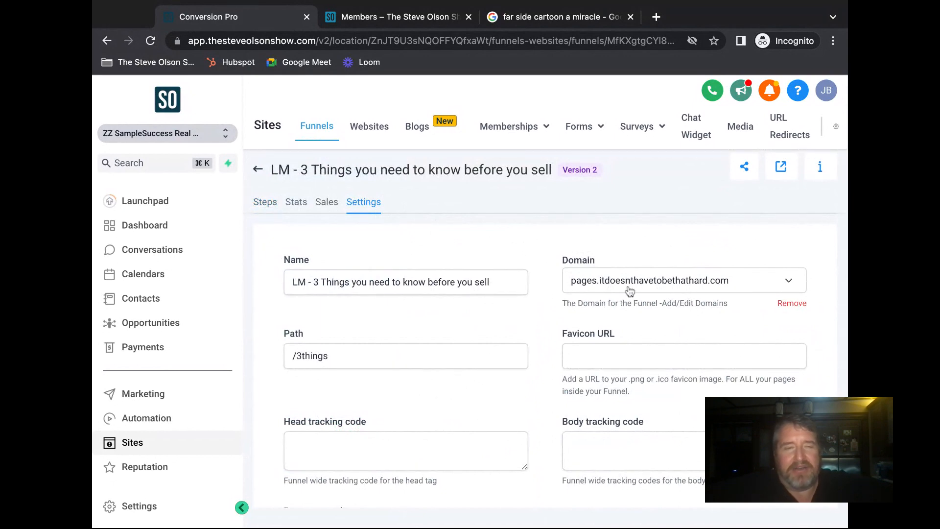
{"action": "scroll", "coordinate": [546, 303], "scroll_direction": "down", "scroll_amount": 3}
{"action": "scroll", "coordinate": [548, 306], "scroll_direction": "up", "scroll_amount": 3}
{"action": "left_click", "coordinate": [266, 203]}
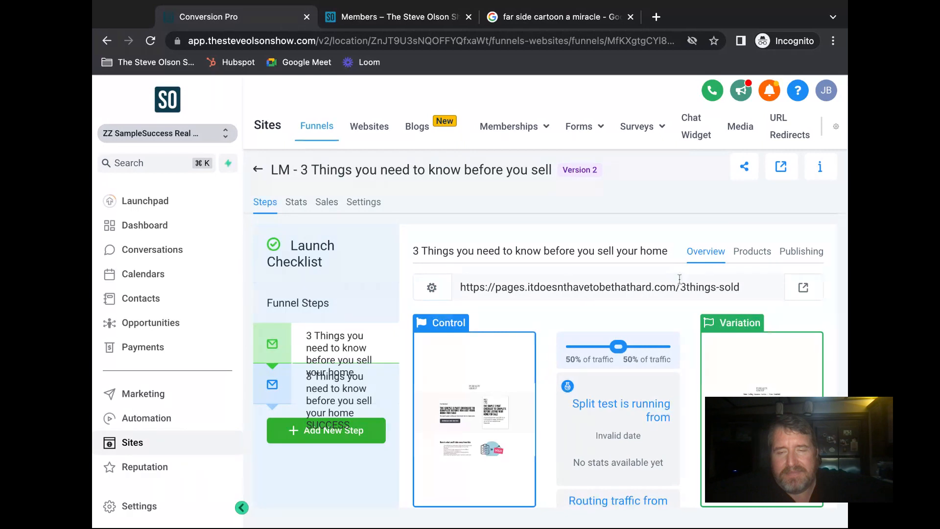
{"action": "scroll", "coordinate": [568, 215], "scroll_direction": "down", "scroll_amount": 1}
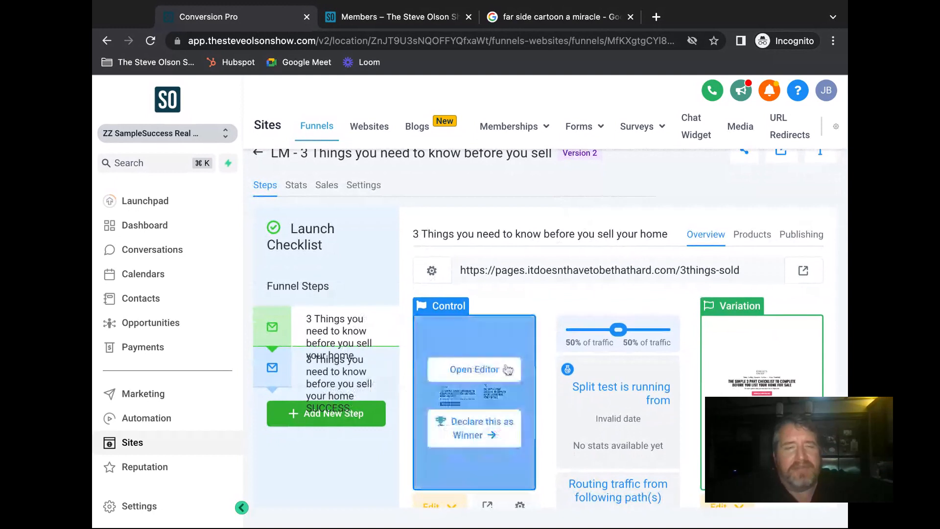
{"action": "left_click", "coordinate": [146, 509]}
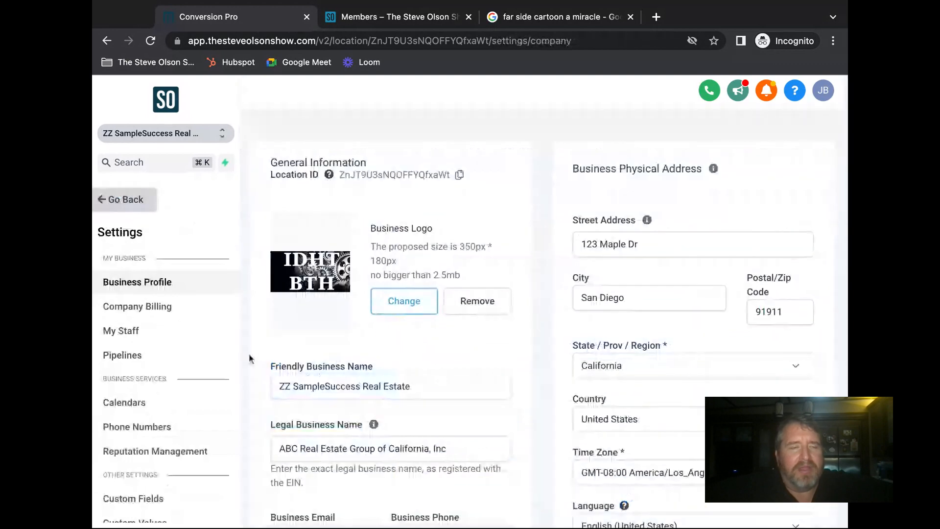
{"action": "scroll", "coordinate": [177, 359], "scroll_direction": "down", "scroll_amount": 3}
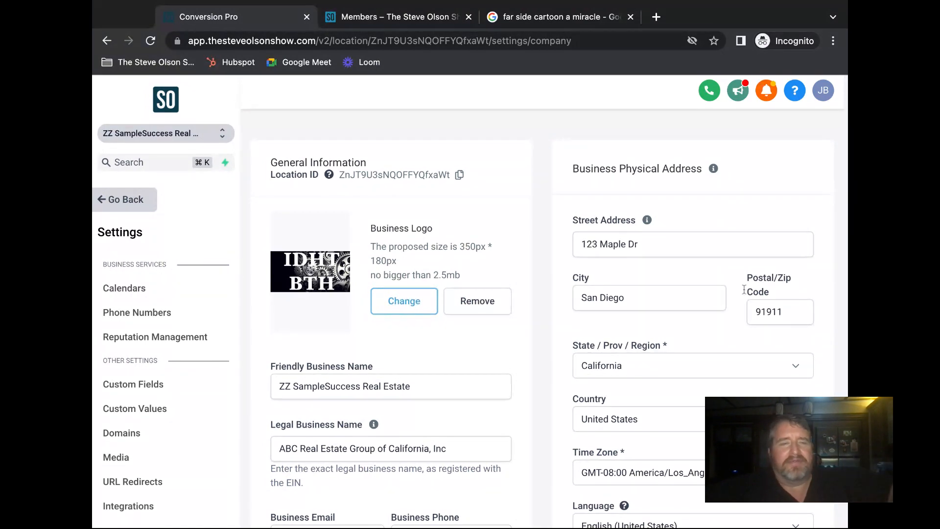
{"action": "scroll", "coordinate": [189, 382], "scroll_direction": "down", "scroll_amount": 1}
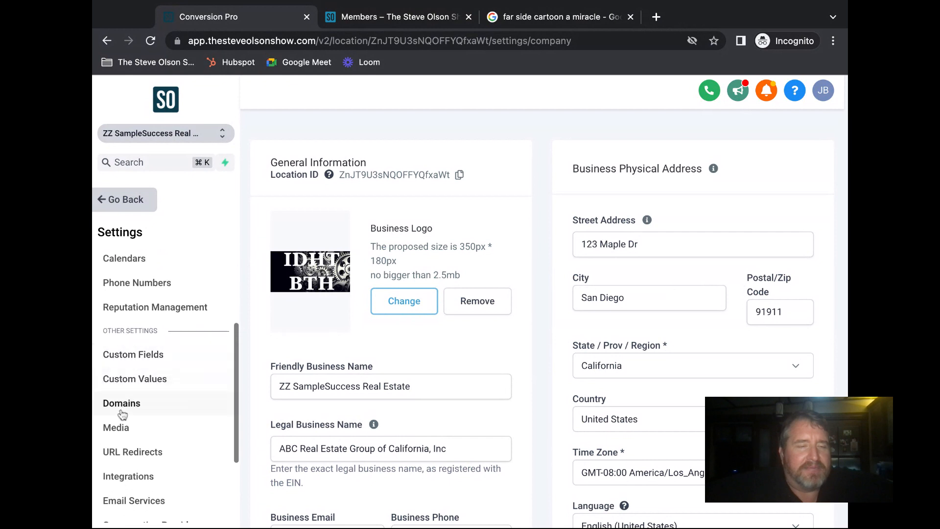
{"action": "left_click", "coordinate": [122, 407]}
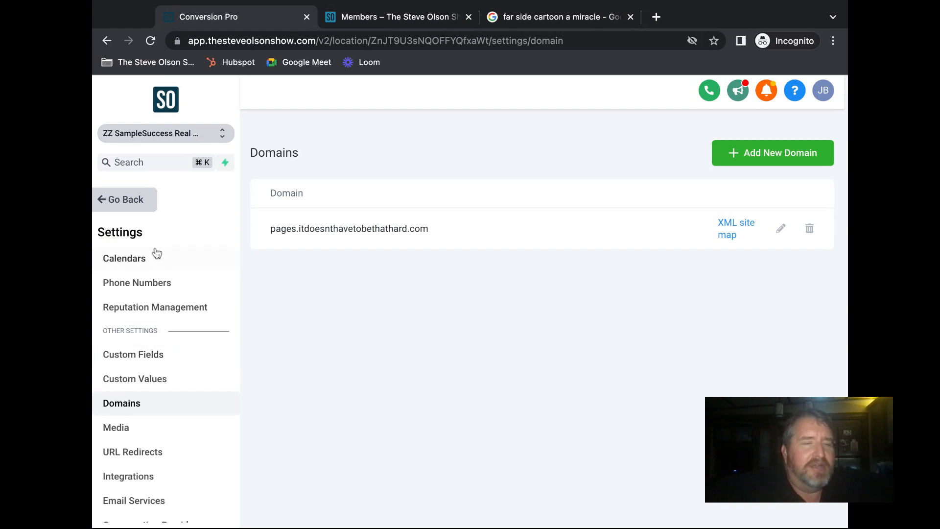
{"action": "left_click", "coordinate": [129, 199]}
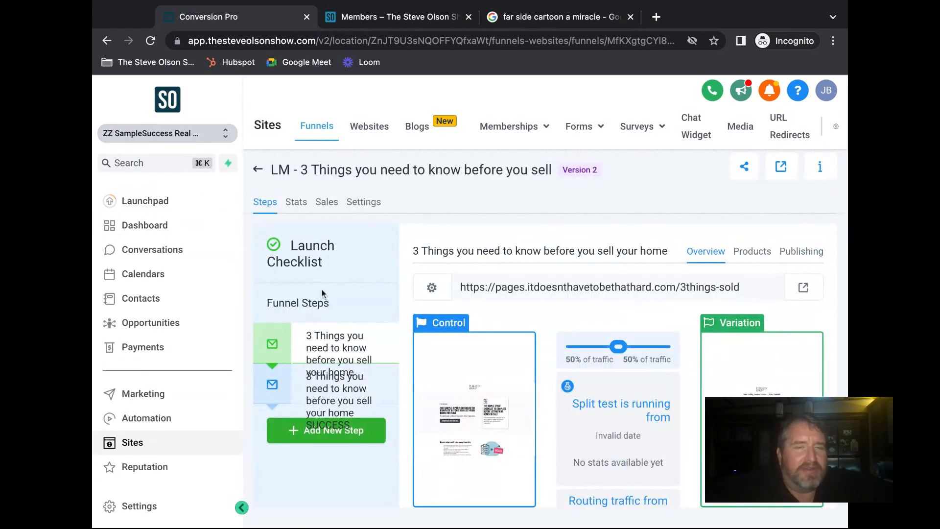
{"action": "left_click", "coordinate": [258, 169]}
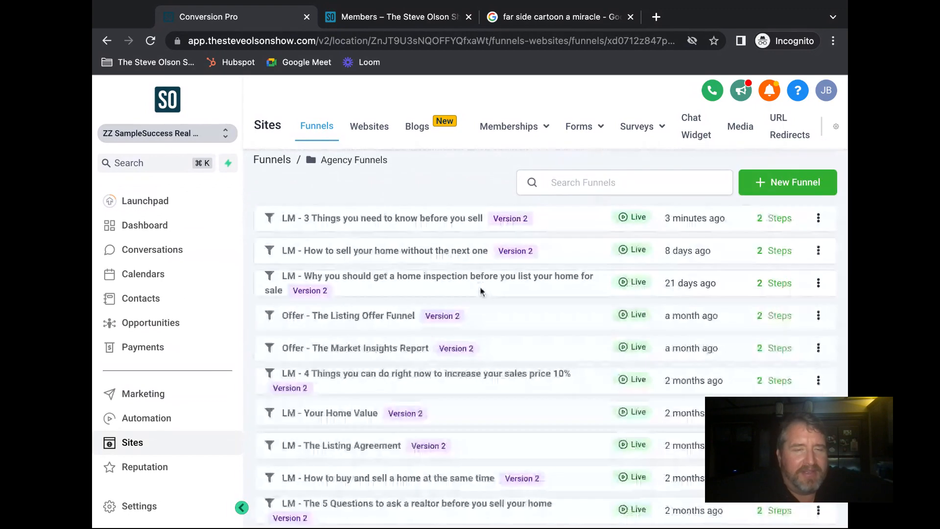
{"action": "scroll", "coordinate": [483, 290], "scroll_direction": "down", "scroll_amount": 1}
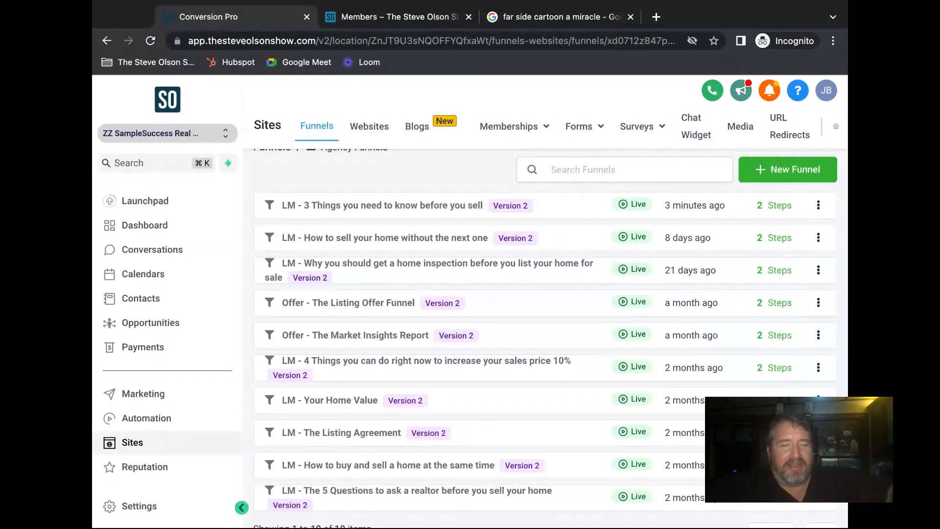
{"action": "left_click", "coordinate": [406, 266]}
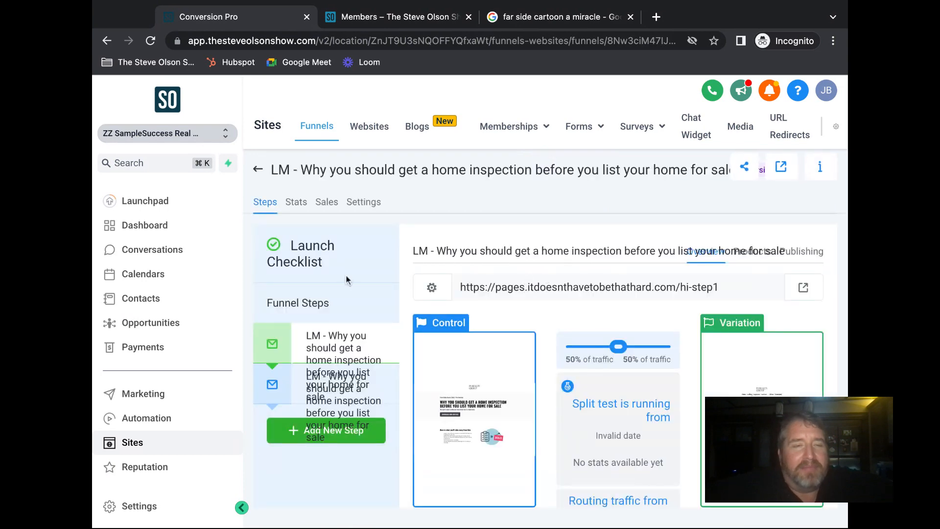
{"action": "left_click", "coordinate": [364, 202]}
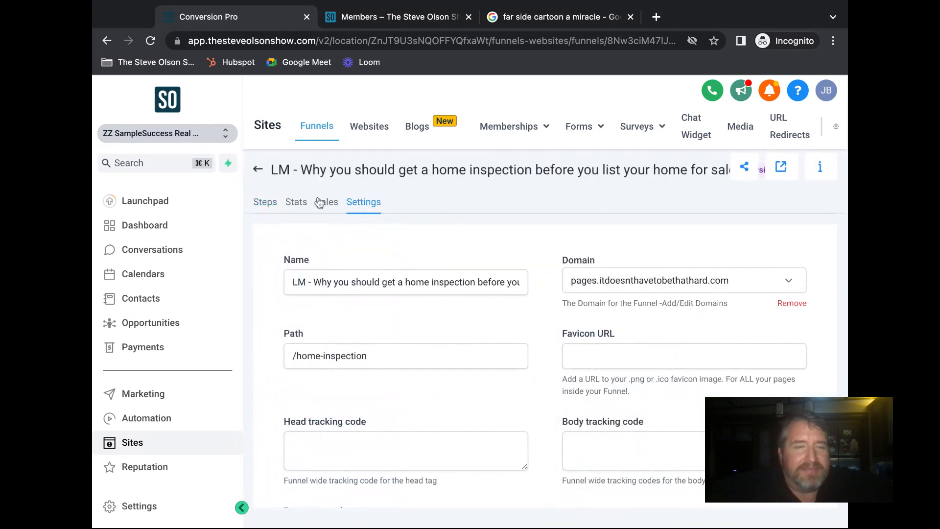
{"action": "left_click", "coordinate": [265, 202]}
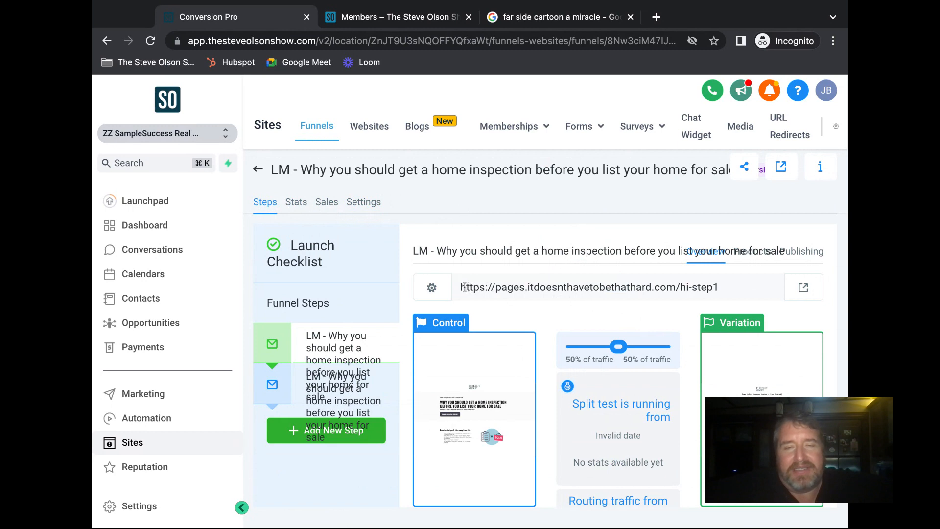
{"action": "left_click_drag", "start_coordinate": [728, 288], "coordinate": [460, 288]}
{"action": "key", "text": "super+c"}
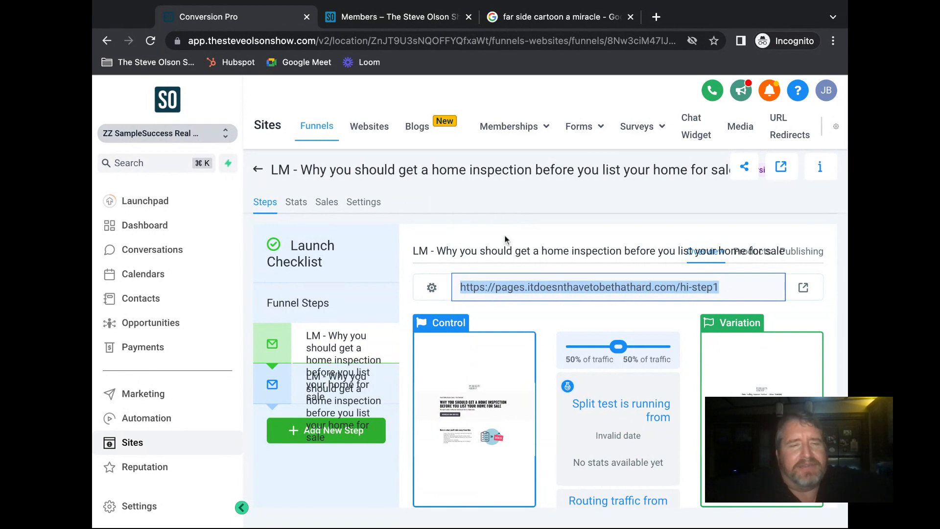
- Open the 'LM - 3 Things before you sell' workflow from the 2. Lead Magnet Workflows folder
{"action": "left_click", "coordinate": [147, 417]}
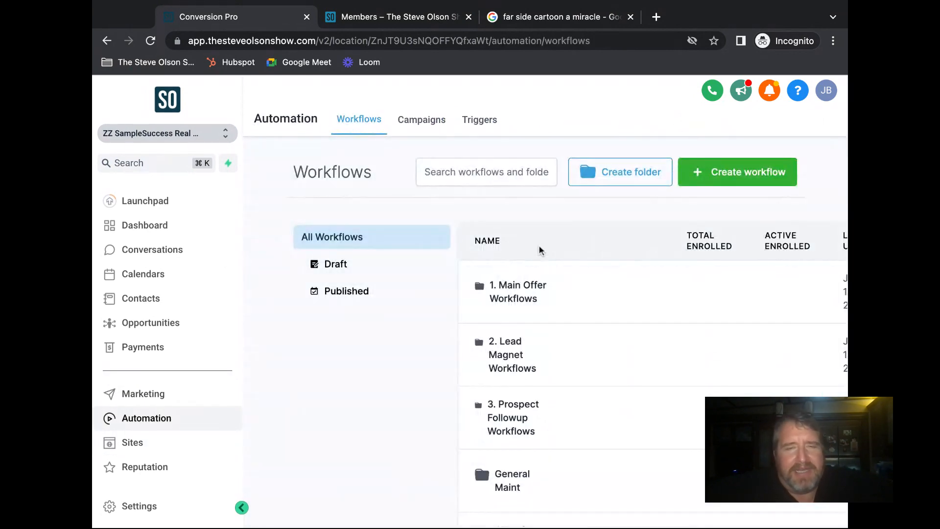
{"action": "scroll", "coordinate": [541, 250], "scroll_direction": "down", "scroll_amount": 3}
{"action": "scroll", "coordinate": [541, 251], "scroll_direction": "down", "scroll_amount": 1}
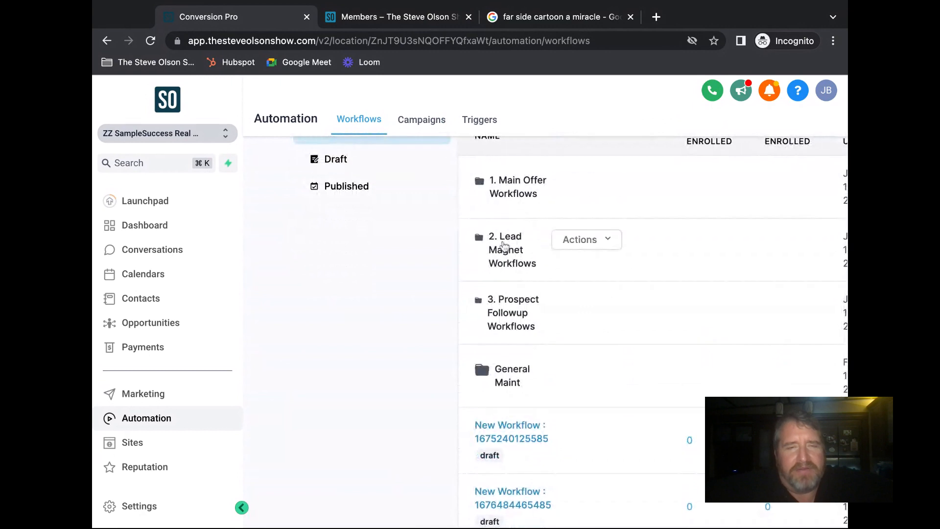
{"action": "left_click", "coordinate": [607, 259]}
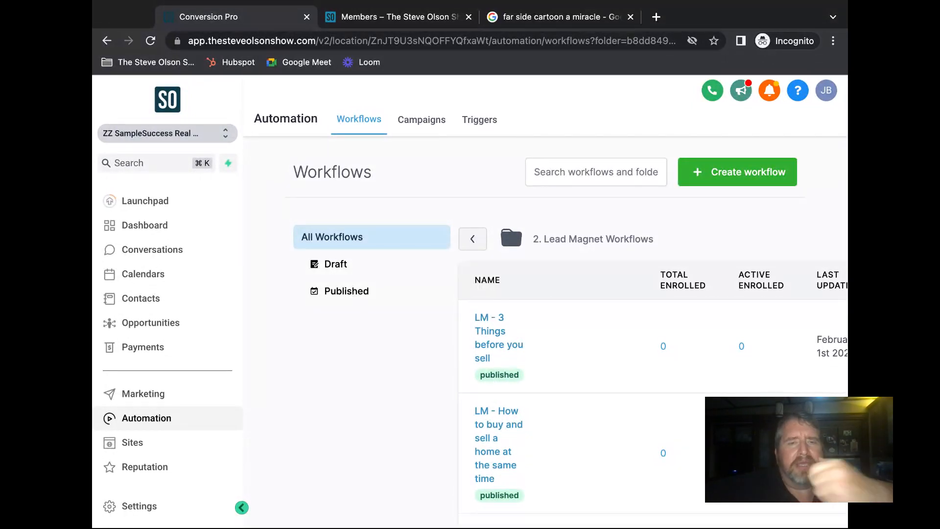
{"action": "scroll", "coordinate": [454, 182], "scroll_direction": "down", "scroll_amount": 2}
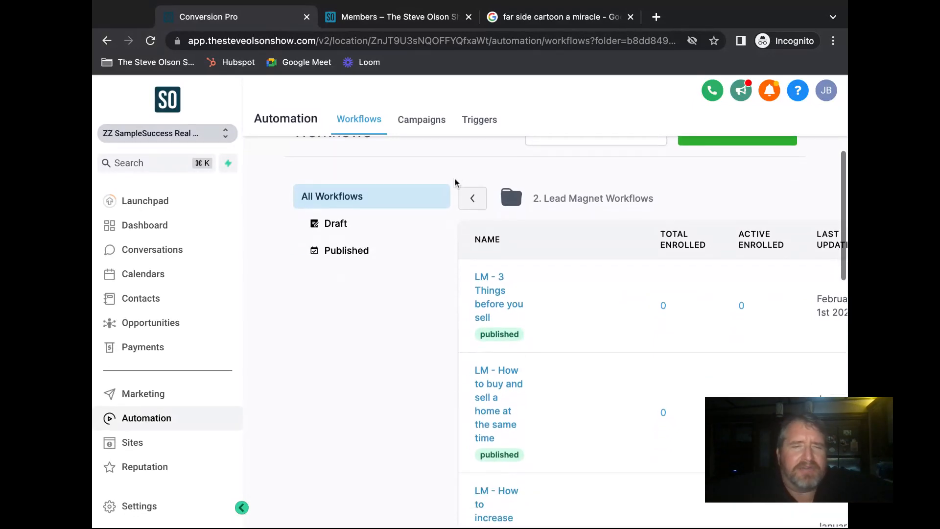
{"action": "left_click", "coordinate": [500, 293]}
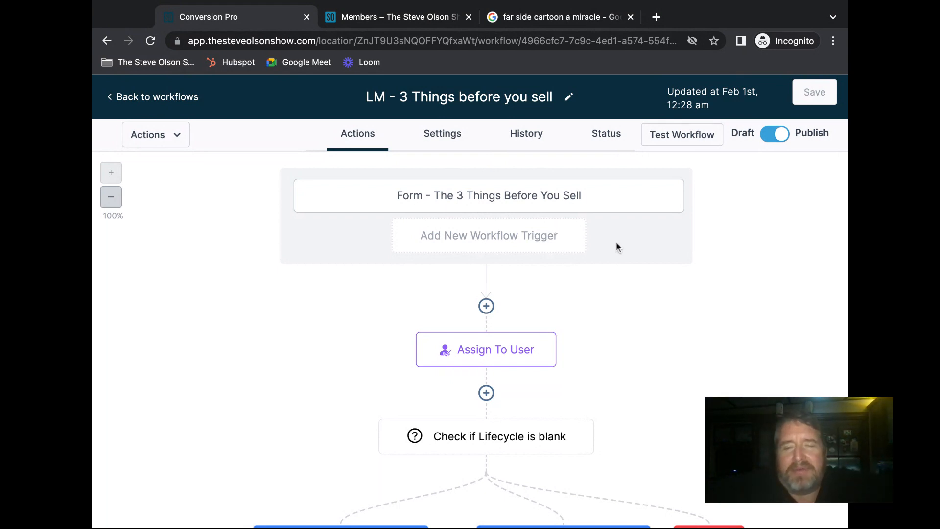
- Review the workflow canvas, then leave the editor for the Lead Magnet Workflows list
{"action": "scroll", "coordinate": [620, 241], "scroll_direction": "down", "scroll_amount": 1}
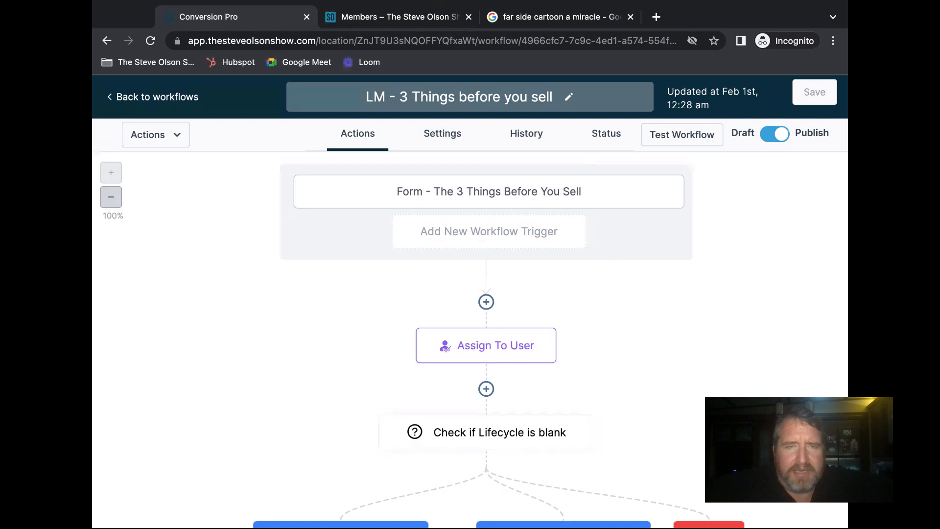
{"action": "left_click", "coordinate": [114, 441]}
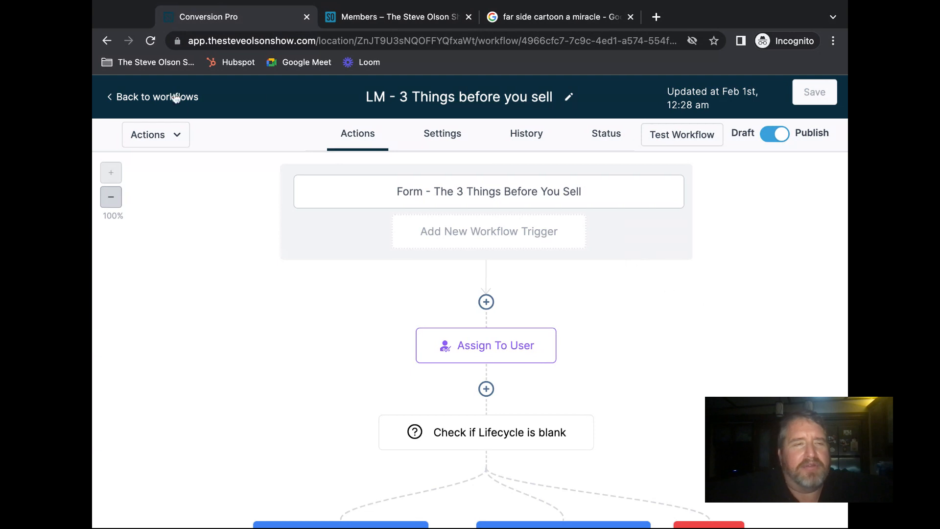
{"action": "left_click", "coordinate": [143, 98]}
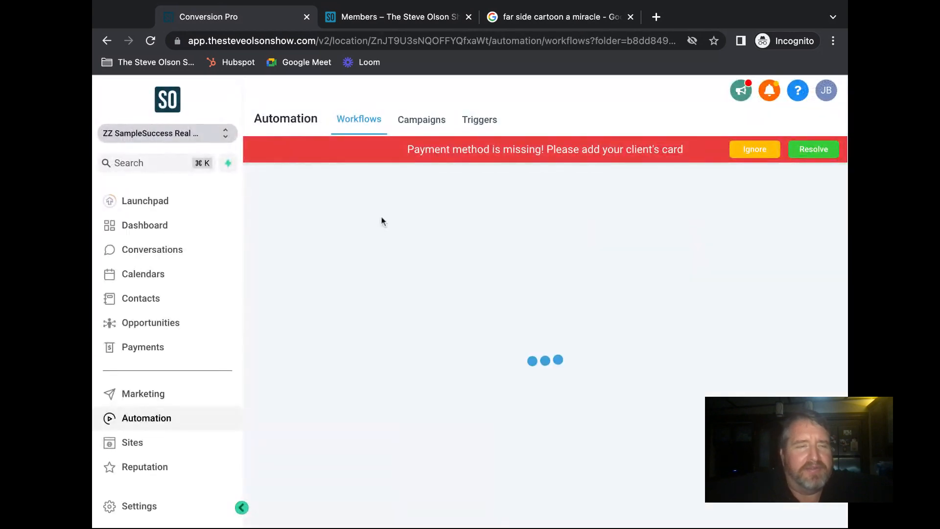
- Go to Launchpad, dismiss the card-information reminder, and open the Business Profile settings
{"action": "left_click", "coordinate": [164, 204]}
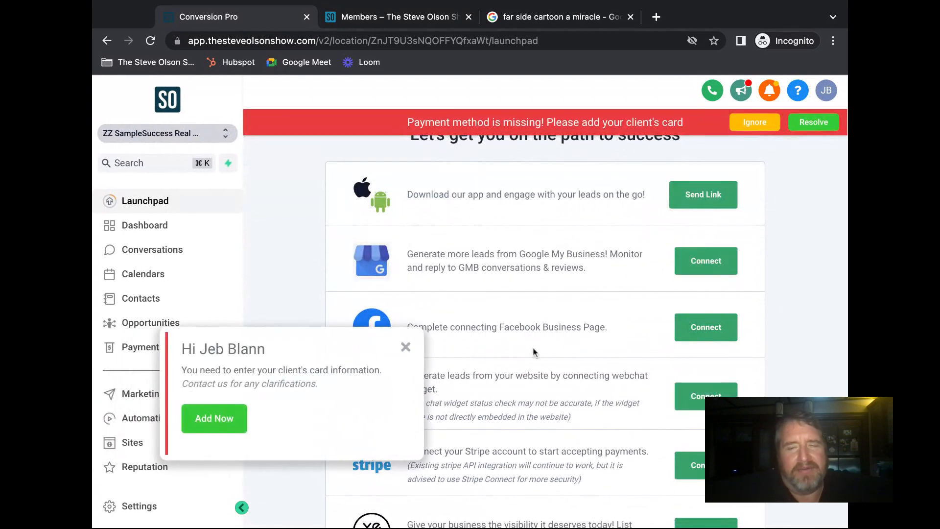
{"action": "left_click", "coordinate": [406, 346]}
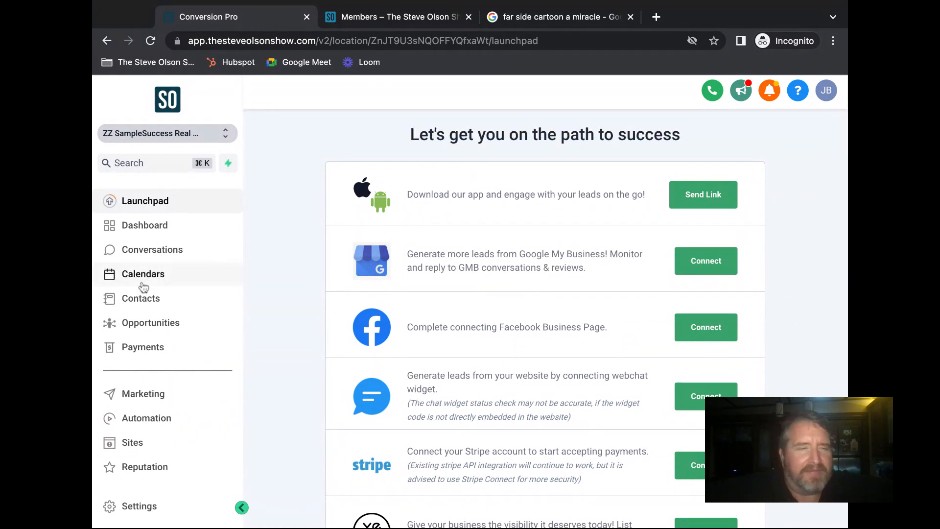
{"action": "scroll", "coordinate": [139, 343], "scroll_direction": "down", "scroll_amount": 1}
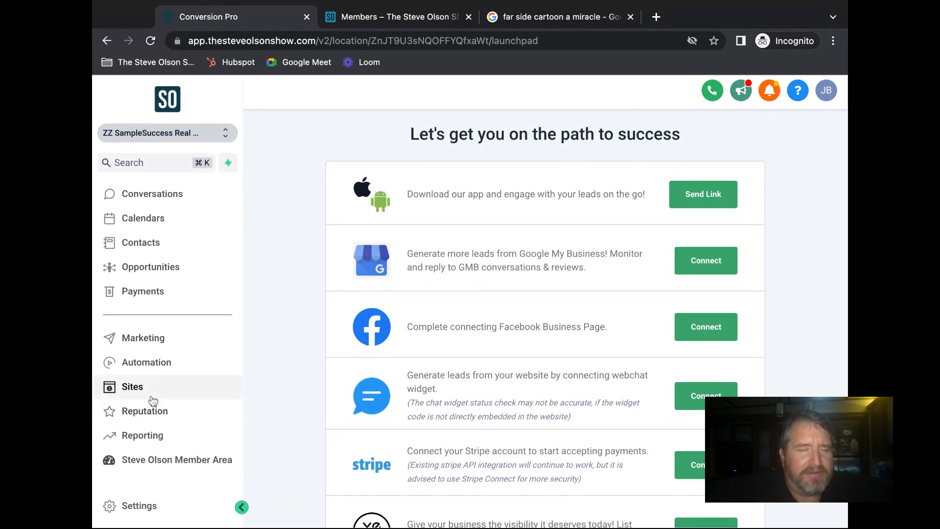
{"action": "left_click", "coordinate": [137, 506]}
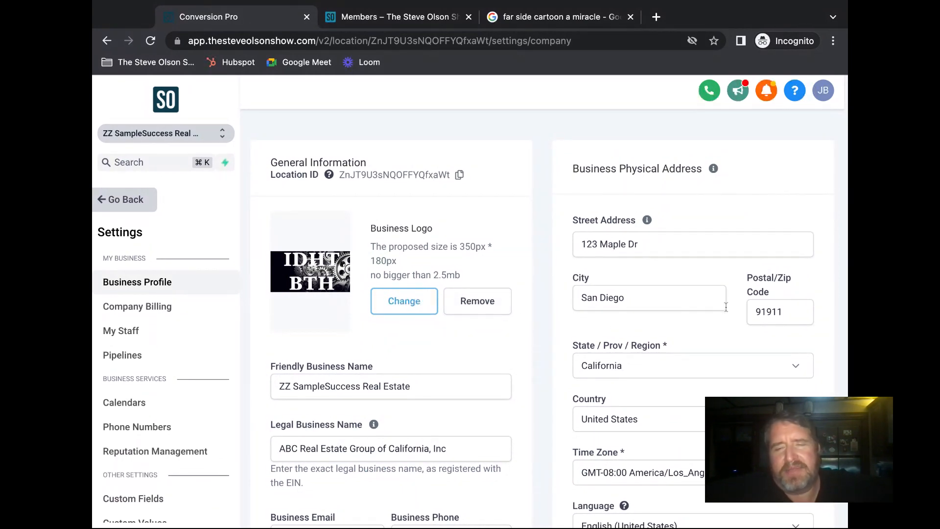
- Scroll the Settings sidebar down to Other Settings and open Integrations
{"action": "scroll", "coordinate": [724, 308], "scroll_direction": "down", "scroll_amount": 1}
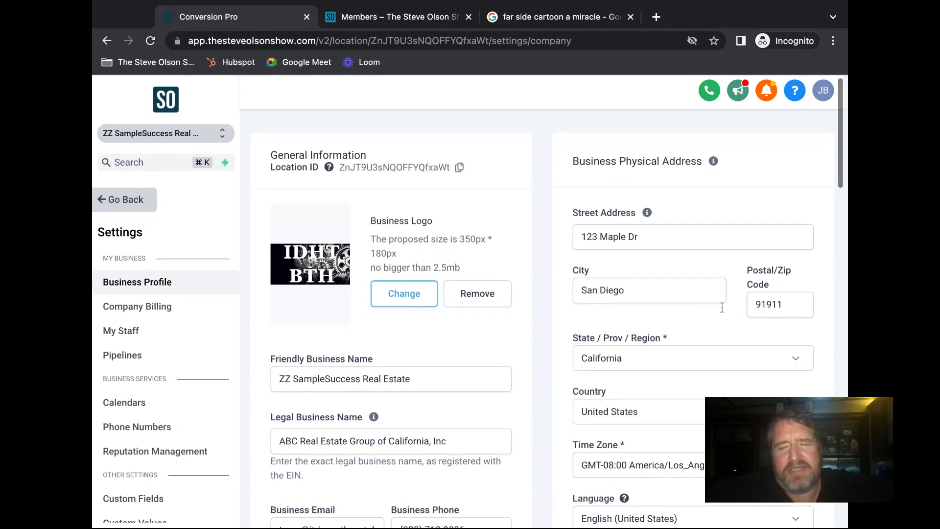
{"action": "scroll", "coordinate": [705, 325], "scroll_direction": "down", "scroll_amount": 1}
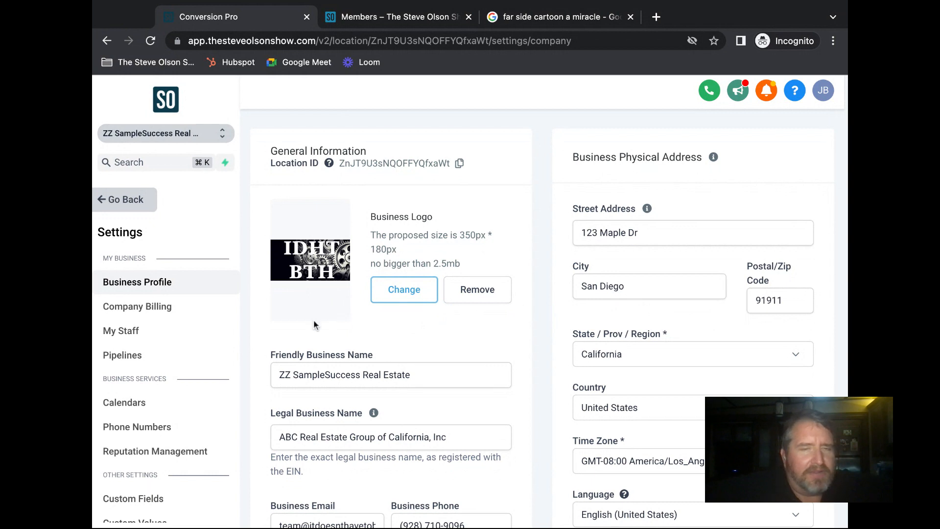
{"action": "scroll", "coordinate": [414, 327], "scroll_direction": "down", "scroll_amount": 1}
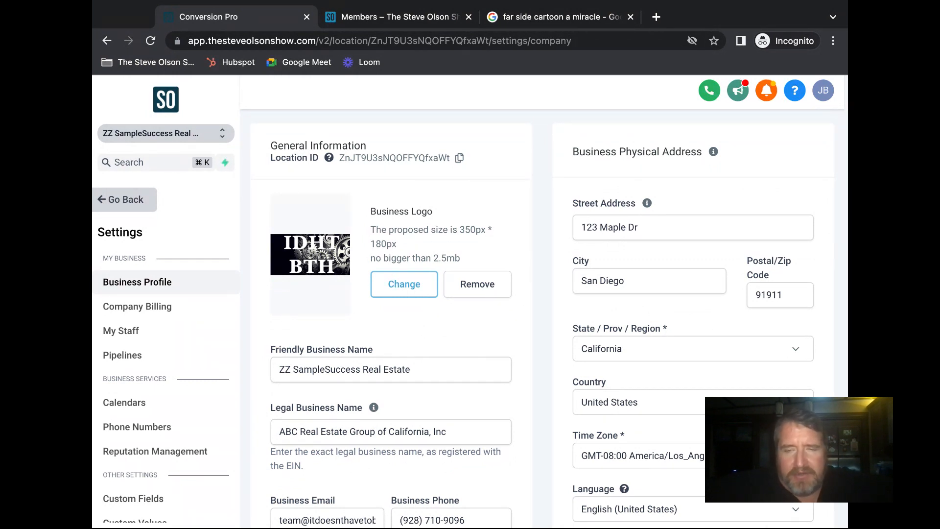
{"action": "key", "text": "super+Tab"}
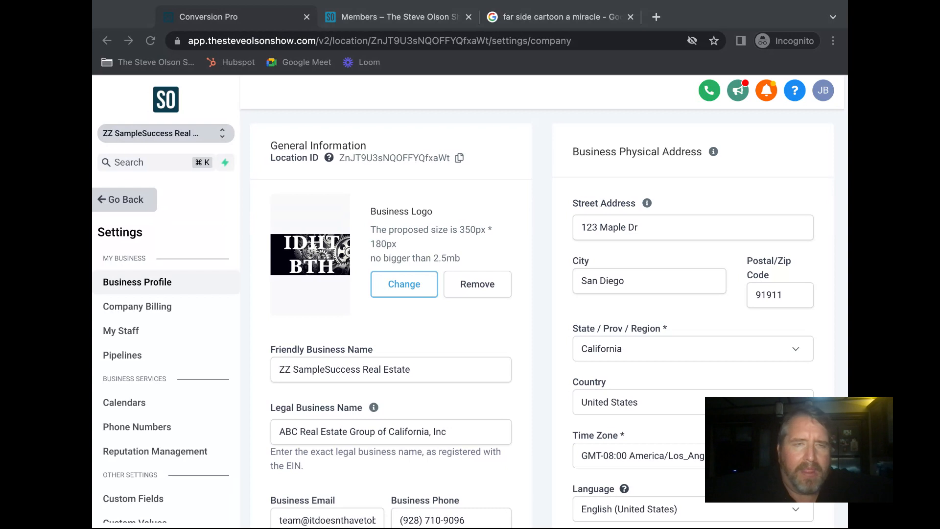
{"action": "key", "text": "super+Tab"}
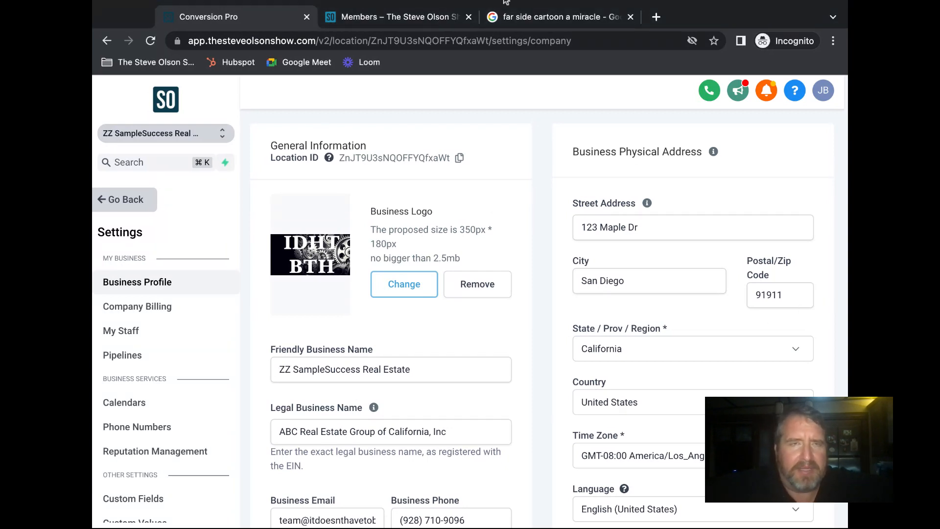
{"action": "left_click", "coordinate": [446, 4]}
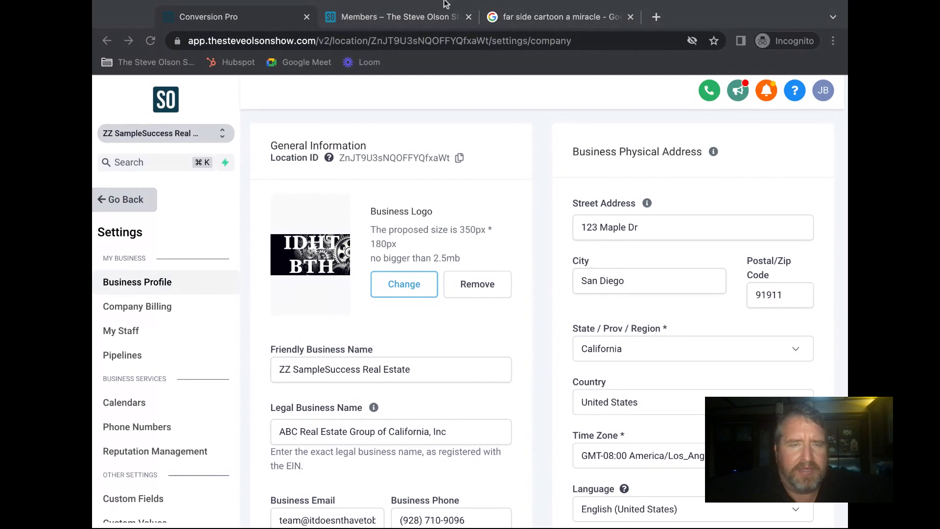
{"action": "left_click", "coordinate": [480, 259]}
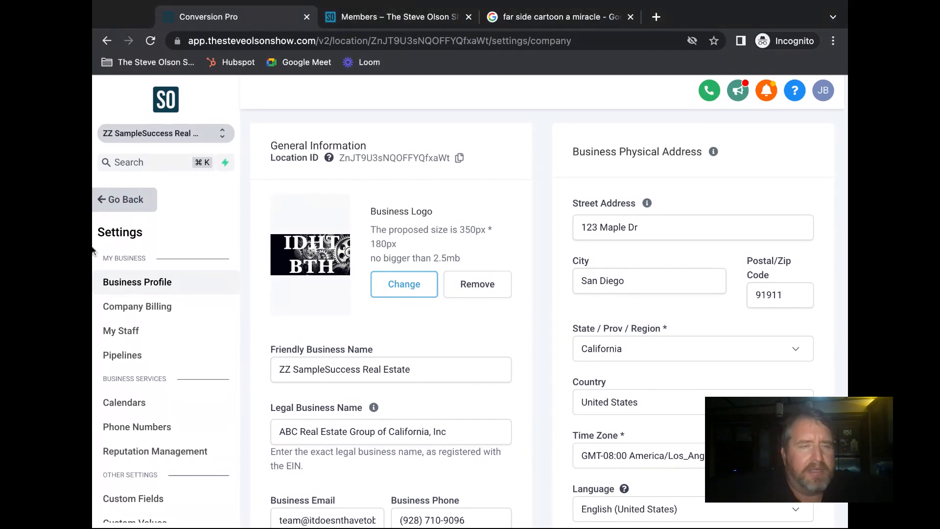
{"action": "scroll", "coordinate": [200, 255], "scroll_direction": "down", "scroll_amount": 5}
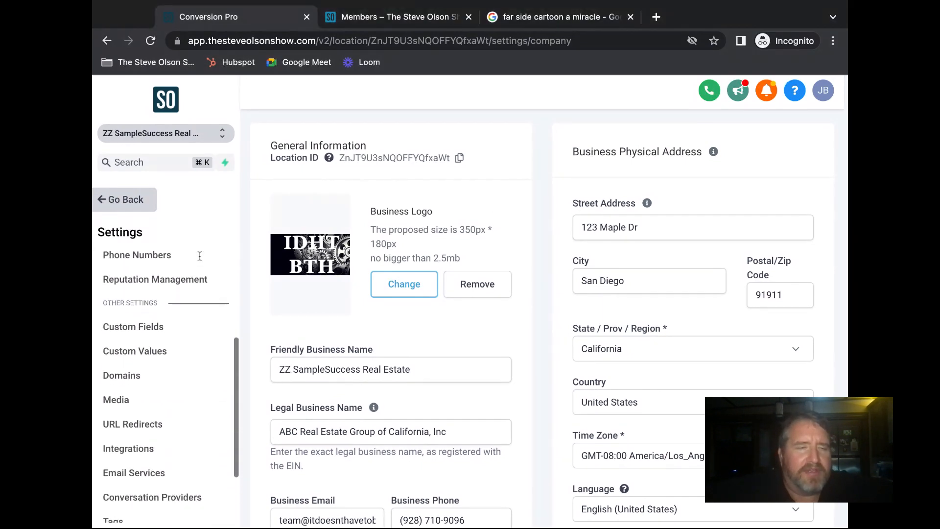
{"action": "left_click", "coordinate": [128, 381]}
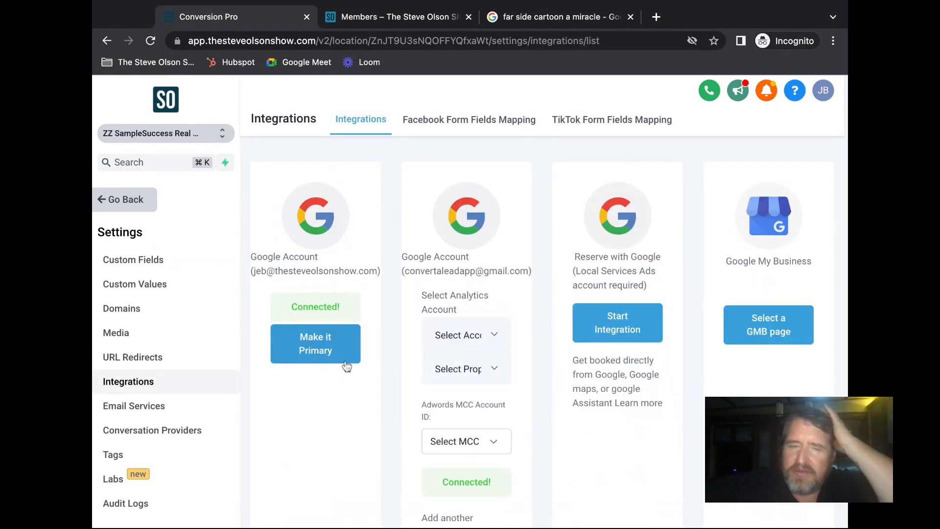
- Choose an ad account for the Facebook integration and cancel the disconnect prompt to keep it connected
{"action": "scroll", "coordinate": [542, 294], "scroll_direction": "down", "scroll_amount": 7}
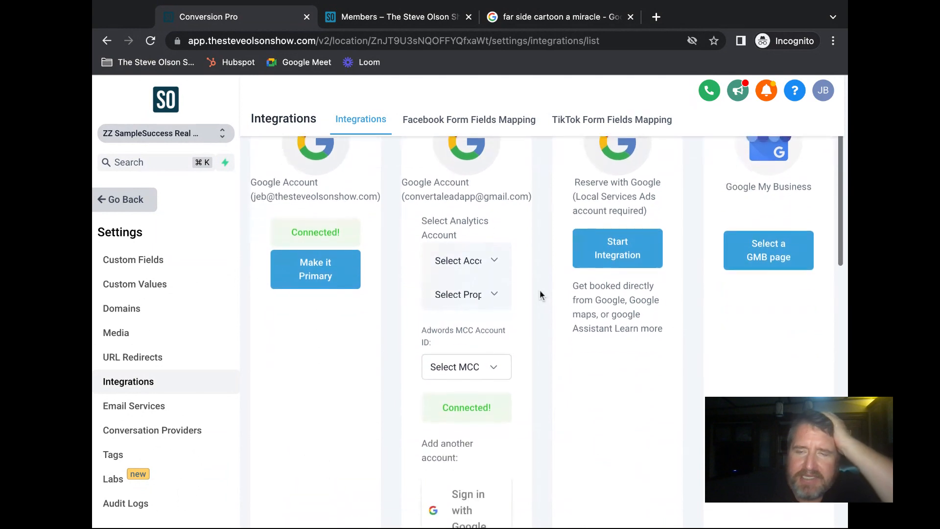
{"action": "scroll", "coordinate": [539, 294], "scroll_direction": "down", "scroll_amount": 4}
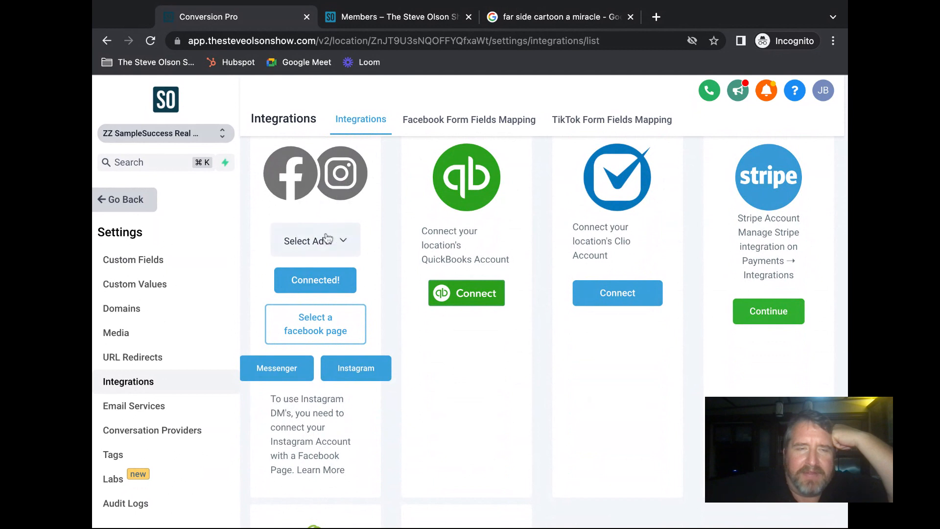
{"action": "left_click", "coordinate": [343, 242]}
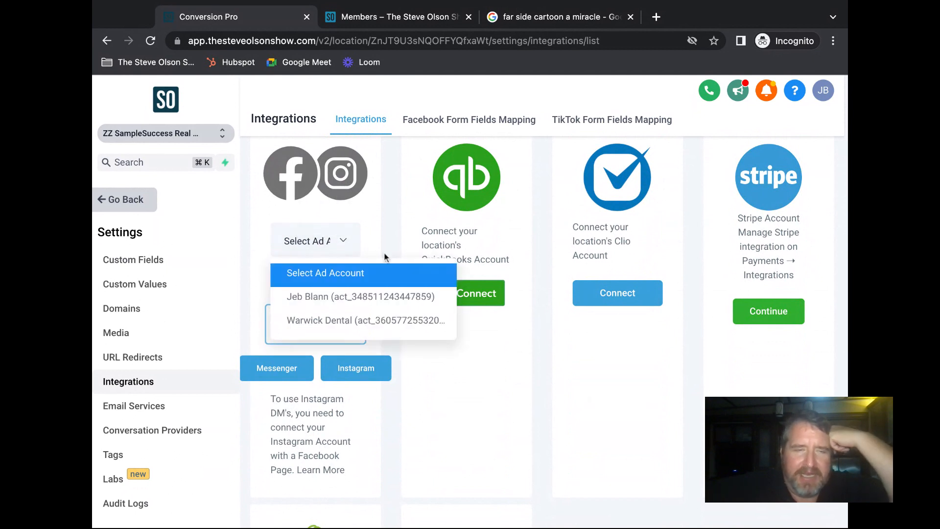
{"action": "left_click", "coordinate": [352, 300]}
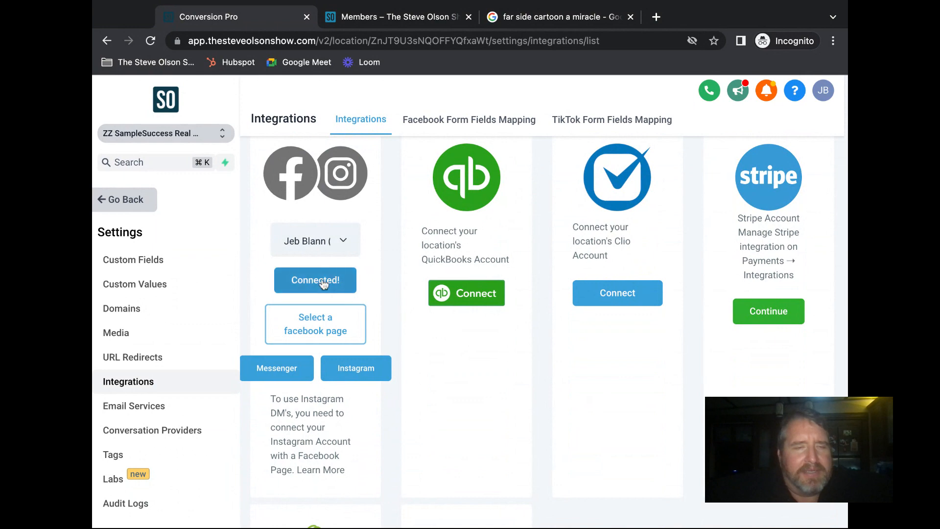
{"action": "scroll", "coordinate": [388, 300], "scroll_direction": "down", "scroll_amount": 3}
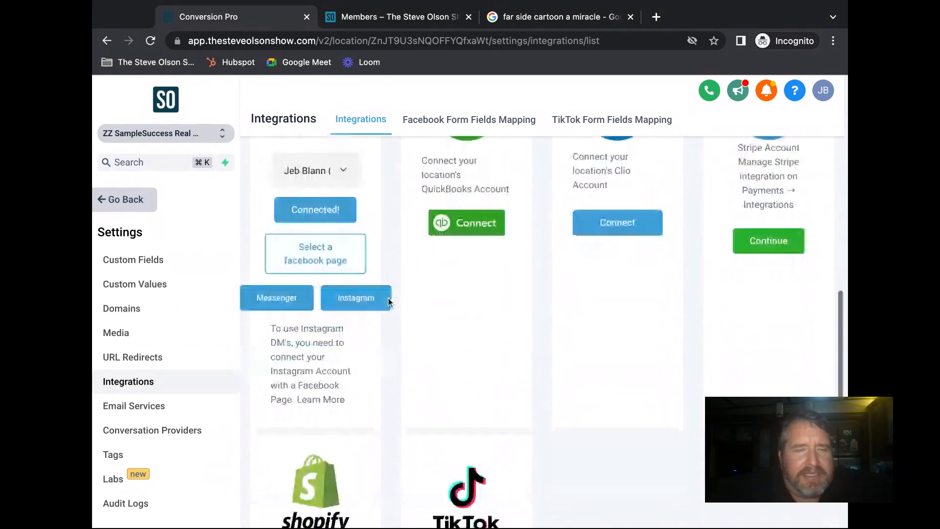
{"action": "scroll", "coordinate": [388, 302], "scroll_direction": "up", "scroll_amount": 3}
{"action": "left_click", "coordinate": [354, 289]}
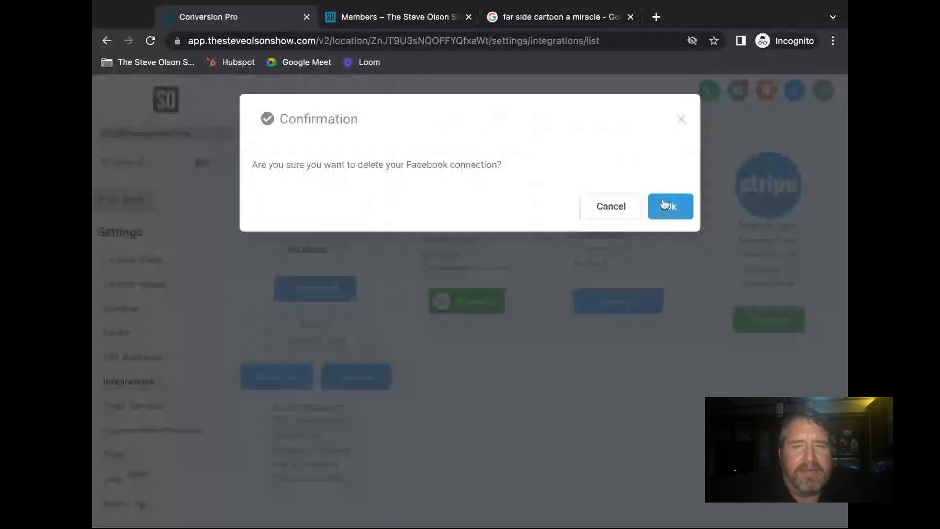
{"action": "left_click", "coordinate": [634, 209]}
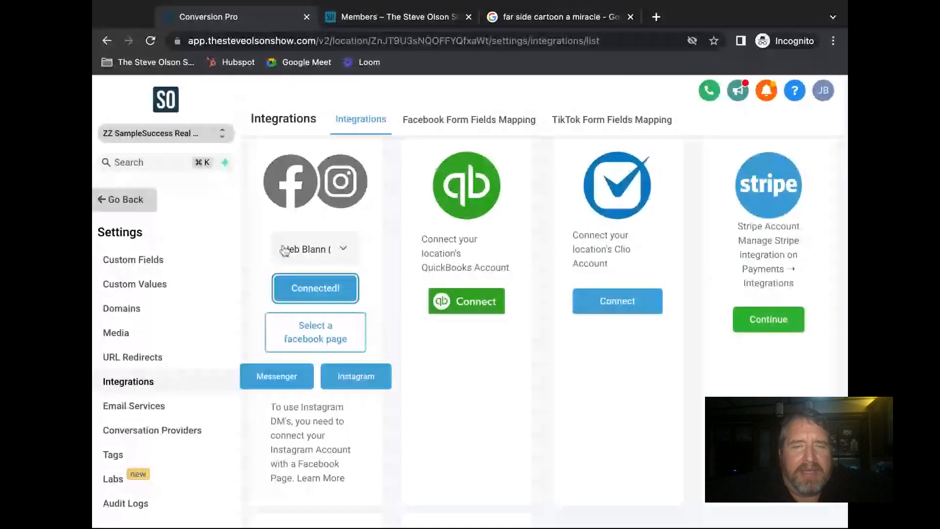
- Leave Settings and return to the Launchpad page
{"action": "scroll", "coordinate": [378, 262], "scroll_direction": "up", "scroll_amount": 4}
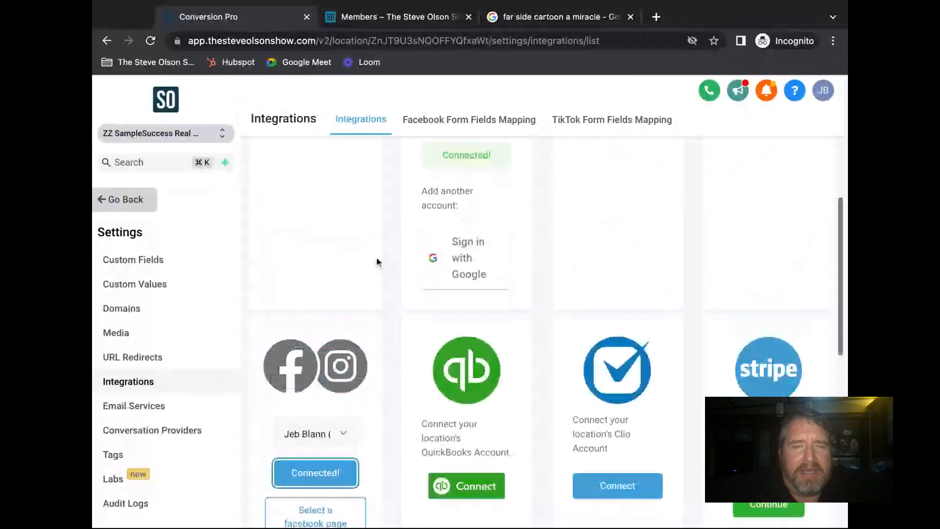
{"action": "scroll", "coordinate": [379, 262], "scroll_direction": "up", "scroll_amount": 5}
{"action": "scroll", "coordinate": [379, 262], "scroll_direction": "down", "scroll_amount": 9}
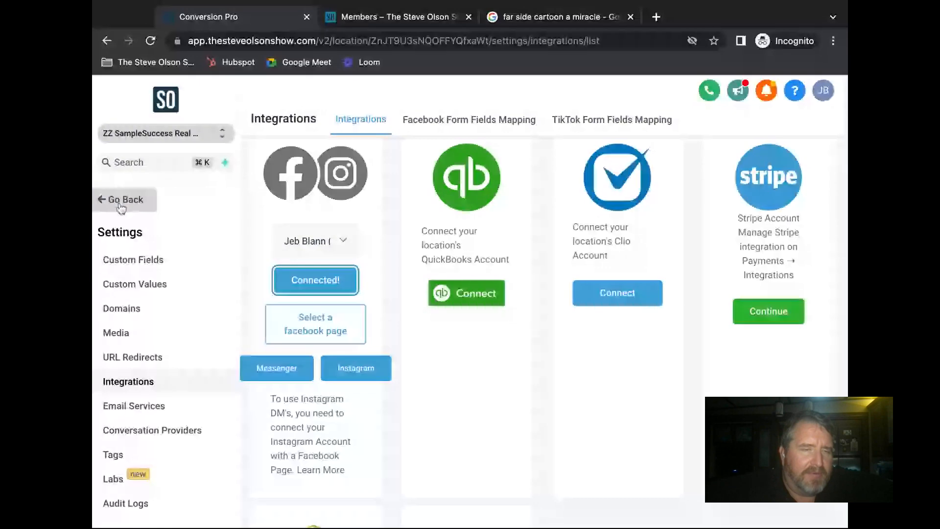
{"action": "scroll", "coordinate": [130, 318], "scroll_direction": "up", "scroll_amount": 5}
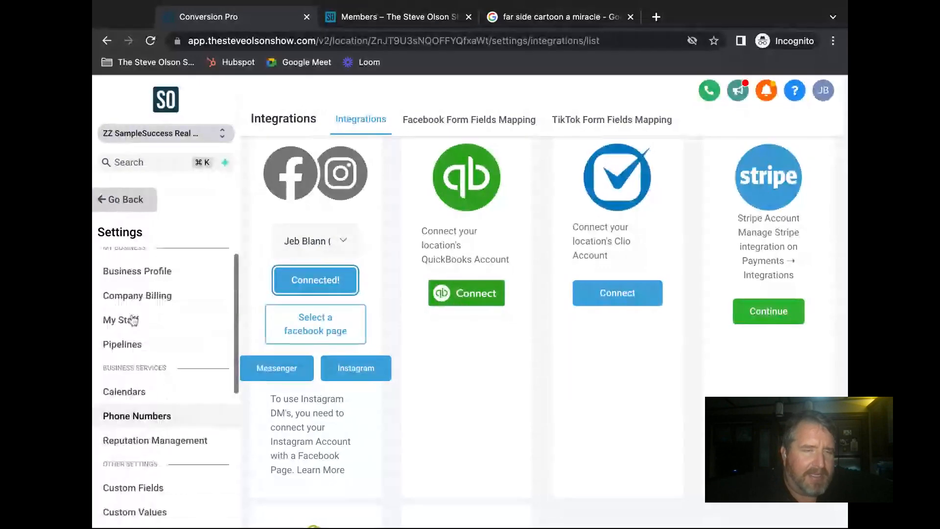
{"action": "scroll", "coordinate": [133, 320], "scroll_direction": "down", "scroll_amount": 5}
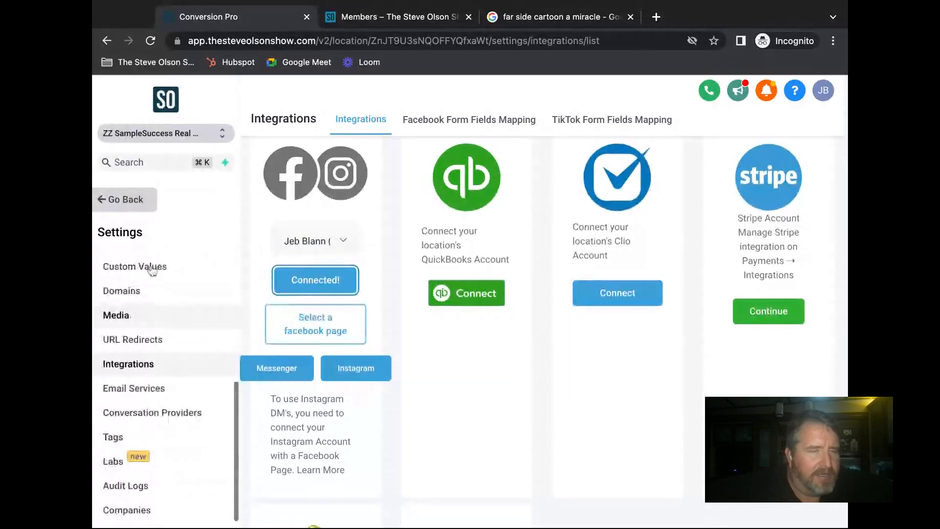
{"action": "left_click", "coordinate": [115, 201]}
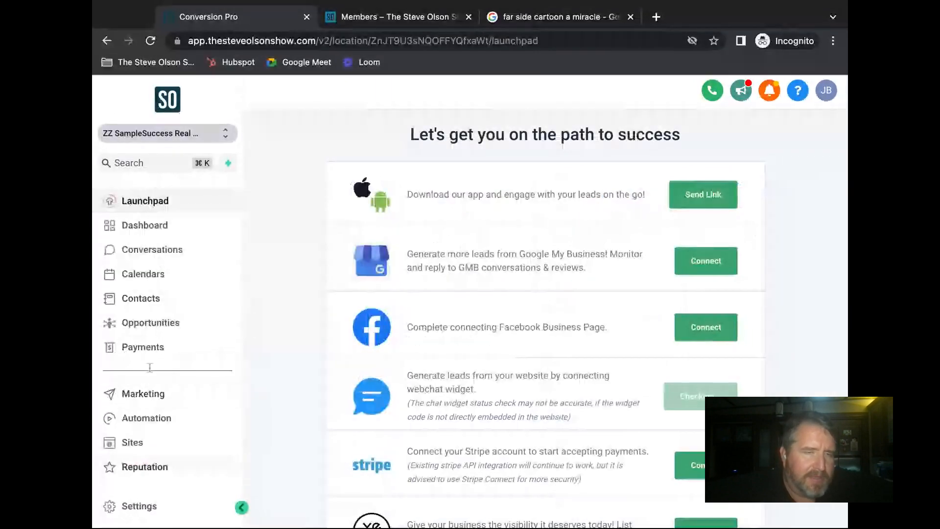
- Open Automation, then the 2. Lead Magnet Workflows folder, then the LM - 3 Things before you sell workflow
{"action": "scroll", "coordinate": [152, 396], "scroll_direction": "down", "scroll_amount": 1}
{"action": "left_click", "coordinate": [146, 390]}
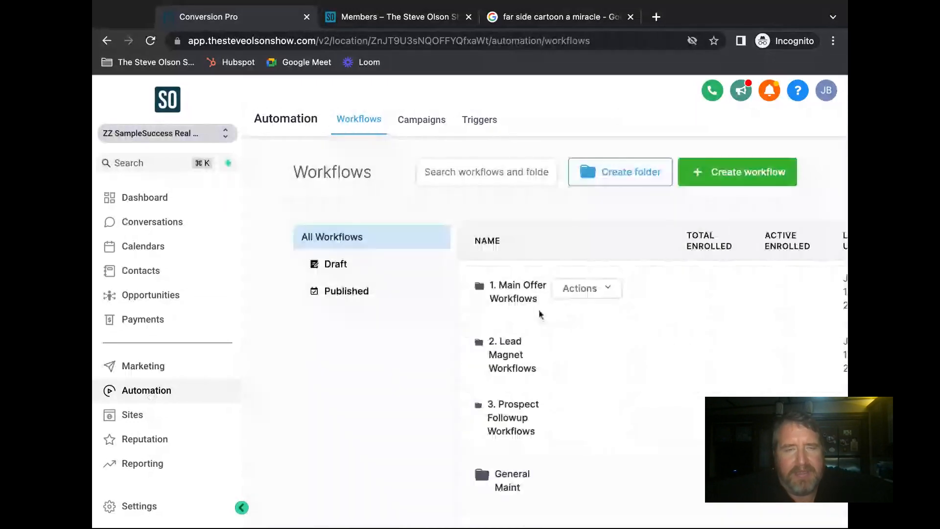
{"action": "scroll", "coordinate": [540, 311], "scroll_direction": "down", "scroll_amount": 2}
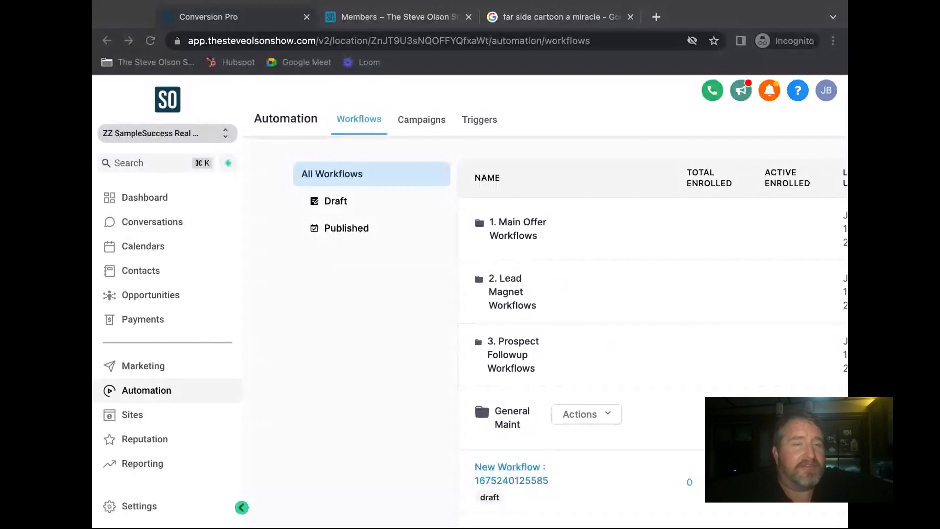
{"action": "left_click", "coordinate": [129, 93]}
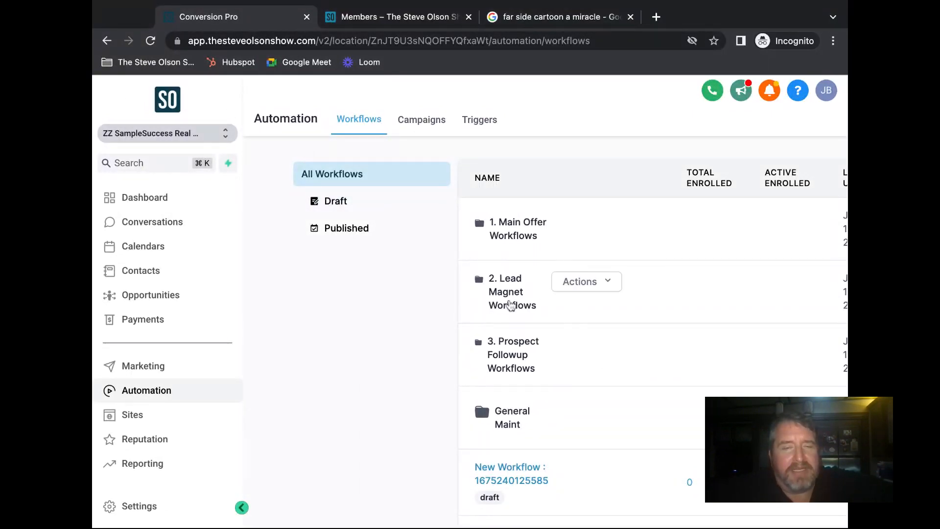
{"action": "left_click", "coordinate": [511, 306]}
{"action": "scroll", "coordinate": [574, 353], "scroll_direction": "down", "scroll_amount": 2}
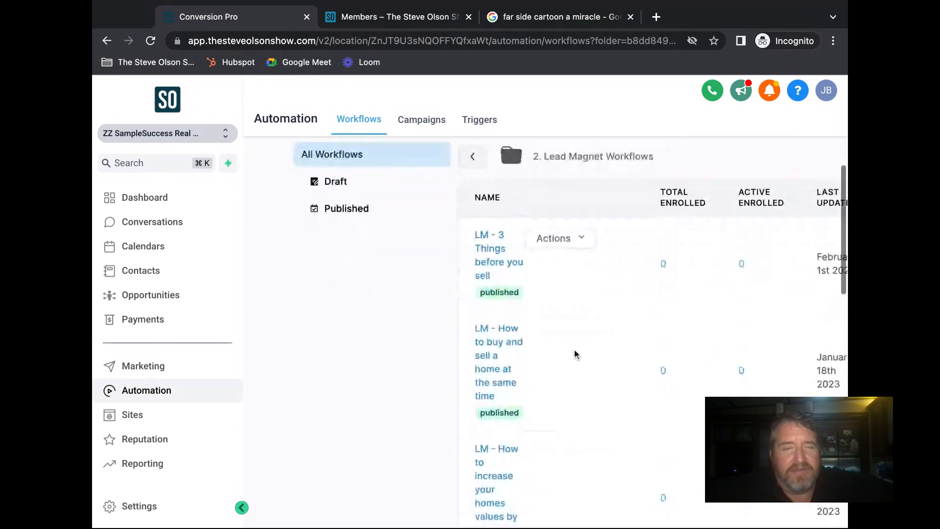
{"action": "left_click", "coordinate": [502, 263]}
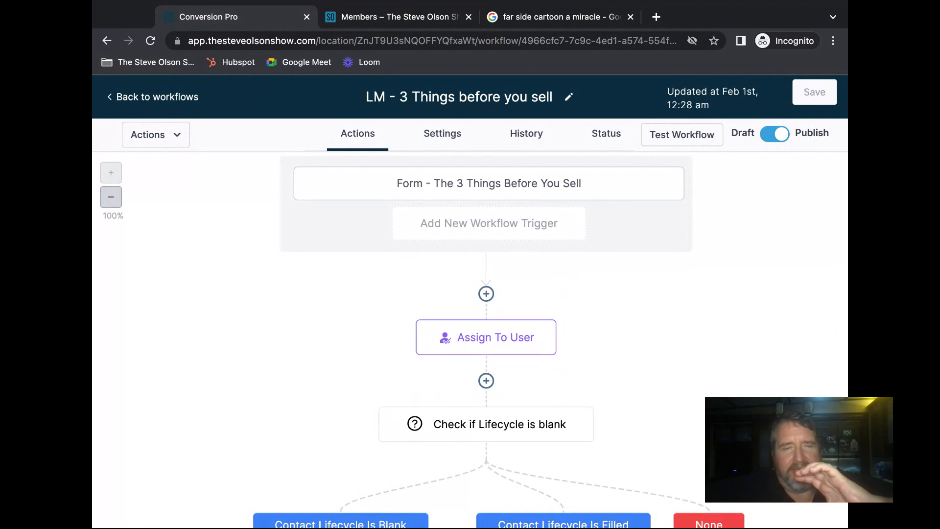
- Start adding a new trigger to the LM - 3 Things before you sell workflow
{"action": "left_click", "coordinate": [522, 225]}
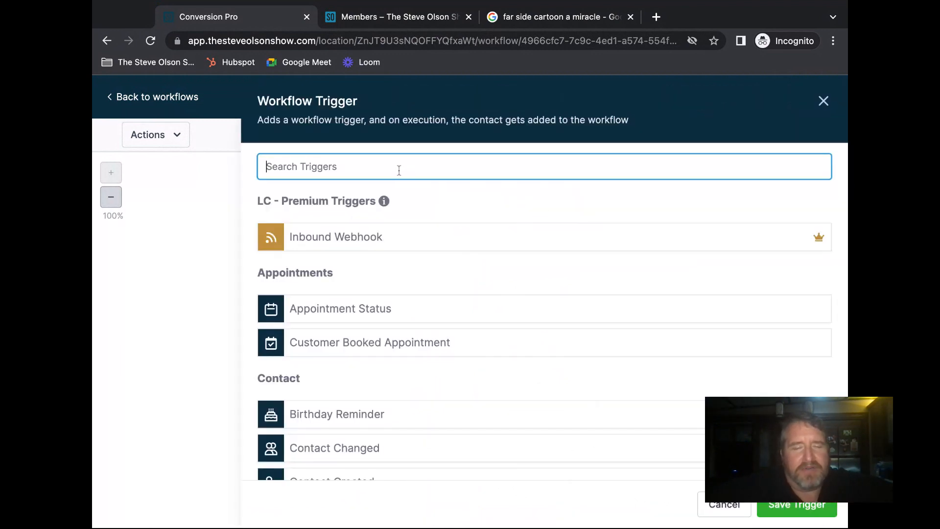
- Search 'fa', pick the Facebook Lead Form Submitted trigger, and add an In Form filter
{"action": "type", "text": "fa"}
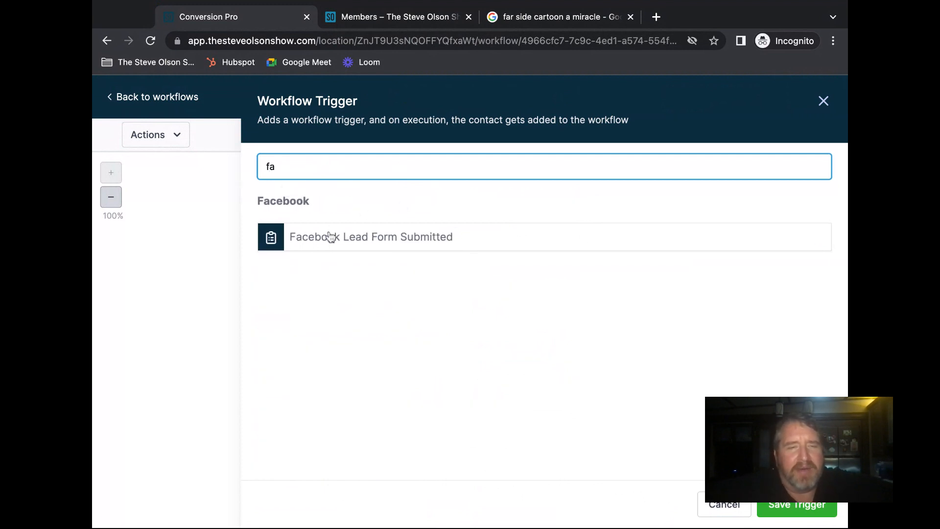
{"action": "left_click", "coordinate": [375, 242]}
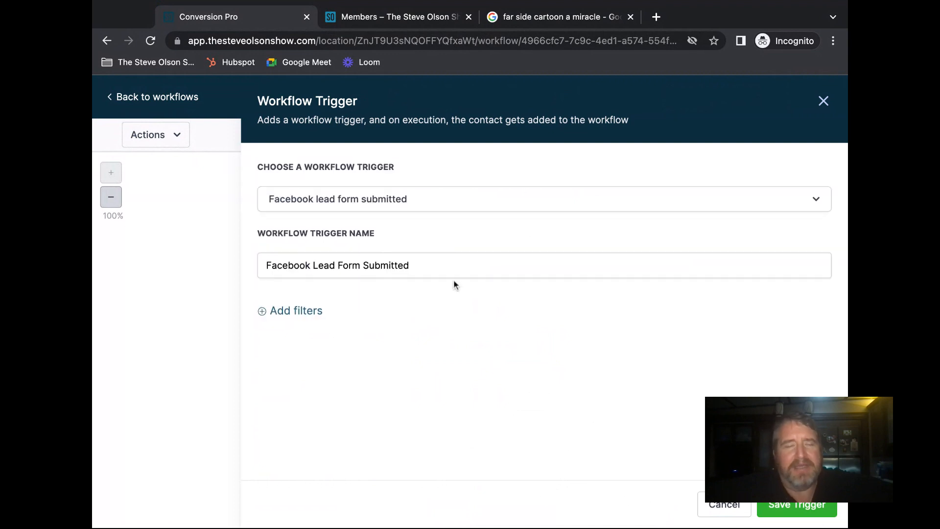
{"action": "left_click", "coordinate": [290, 314]}
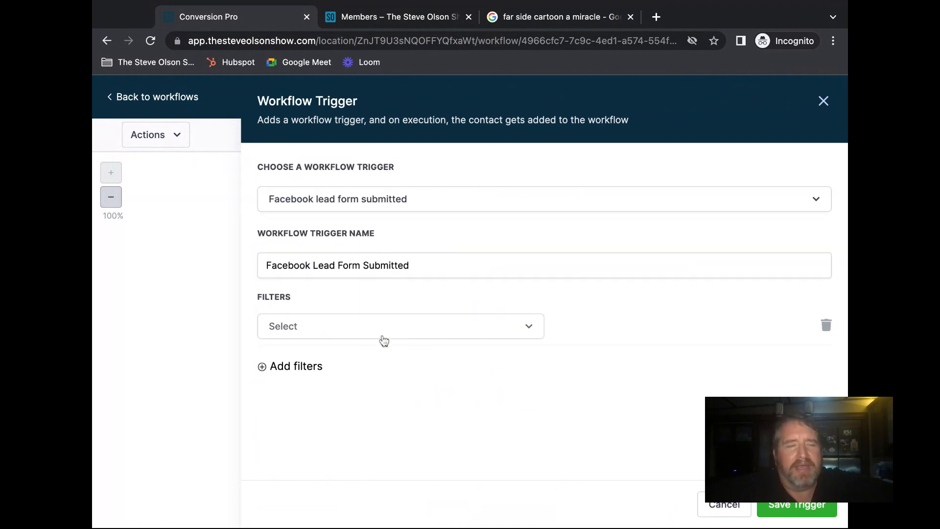
{"action": "left_click", "coordinate": [346, 330]}
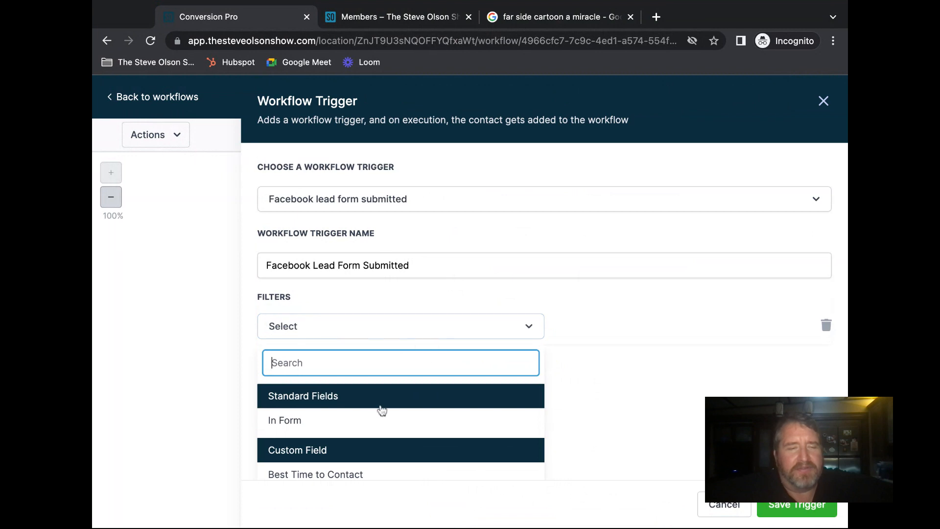
{"action": "scroll", "coordinate": [381, 410], "scroll_direction": "down", "scroll_amount": 1}
{"action": "scroll", "coordinate": [381, 410], "scroll_direction": "up", "scroll_amount": 1}
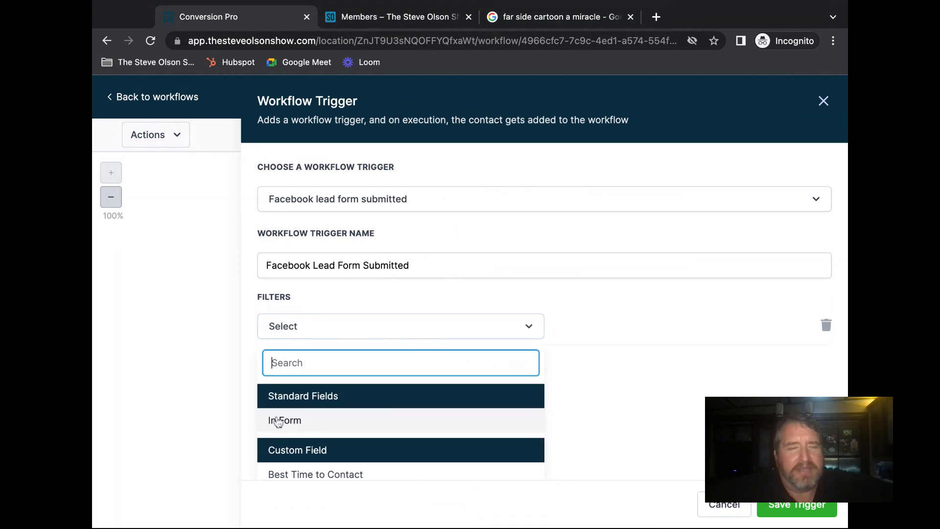
{"action": "left_click", "coordinate": [290, 424]}
{"action": "left_click", "coordinate": [582, 325]}
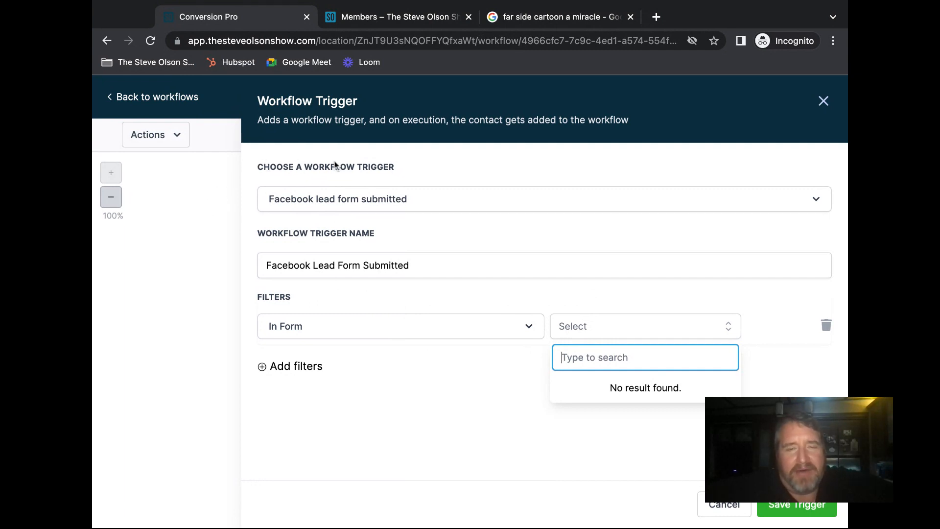
- Remove the incomplete In Form filter and save the Facebook Lead Form Submitted trigger
{"action": "left_click", "coordinate": [783, 508]}
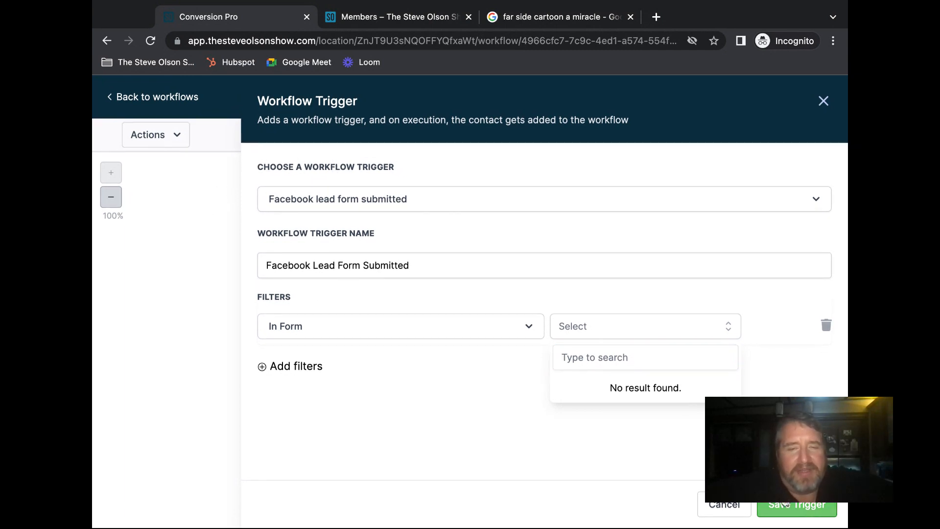
{"action": "left_click", "coordinate": [439, 368]}
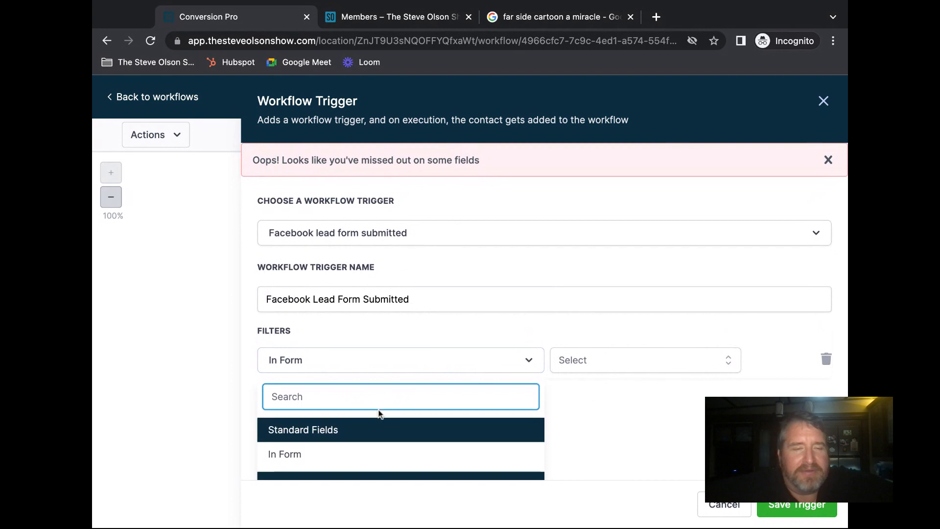
{"action": "left_click", "coordinate": [827, 360]}
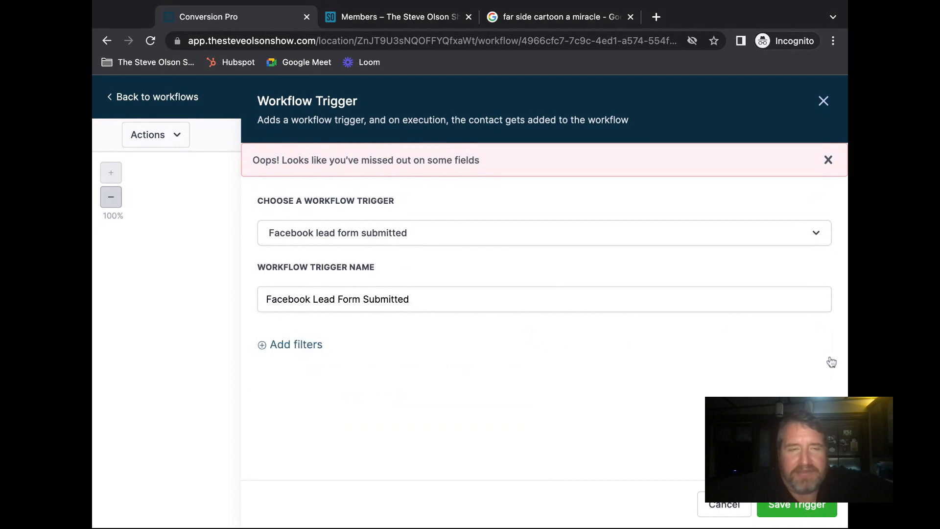
{"action": "left_click", "coordinate": [792, 506]}
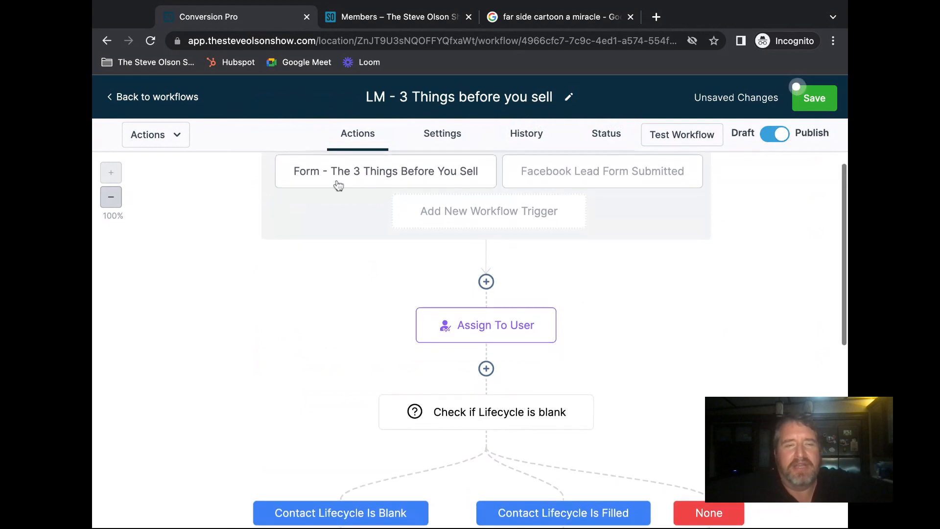
- Scroll the canvas down to the finish flag and back, then try leaving for the workflows list
{"action": "scroll", "coordinate": [354, 175], "scroll_direction": "up", "scroll_amount": 1}
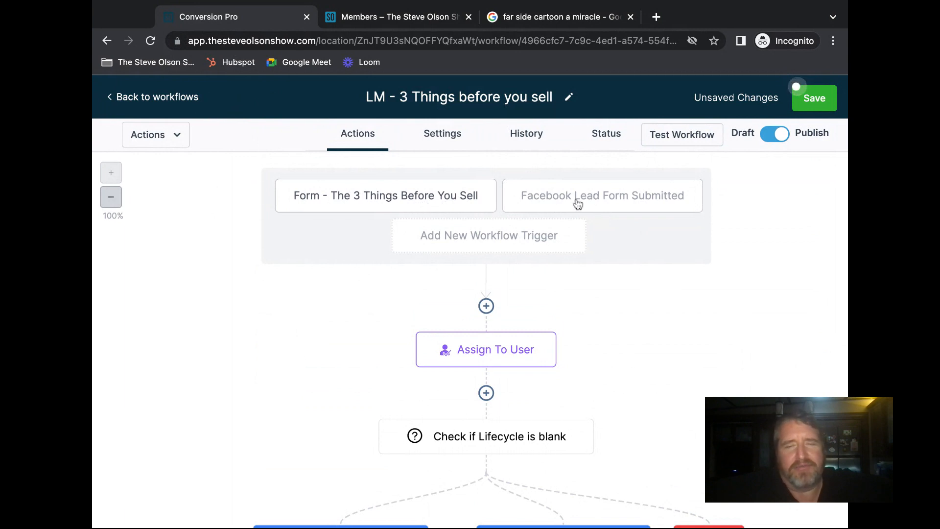
{"action": "scroll", "coordinate": [671, 311], "scroll_direction": "down", "scroll_amount": 5}
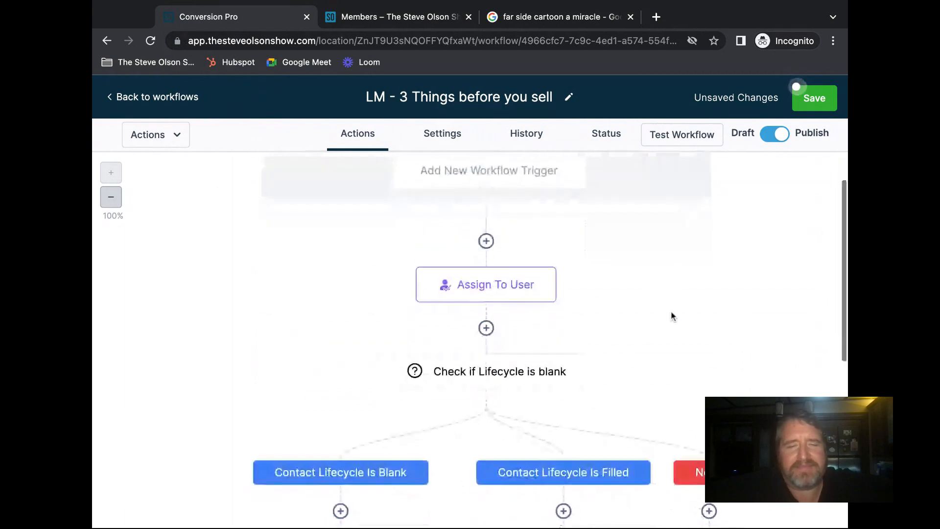
{"action": "scroll", "coordinate": [671, 310], "scroll_direction": "down", "scroll_amount": 10}
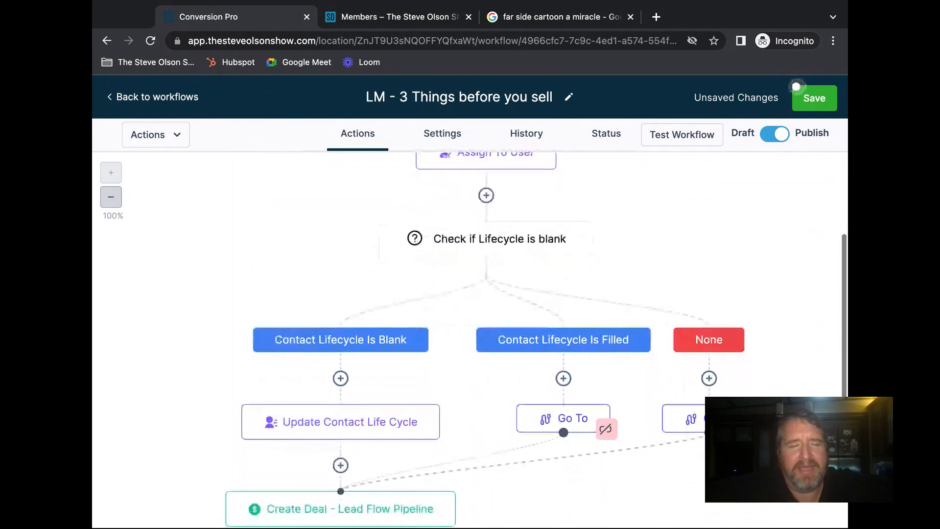
{"action": "scroll", "coordinate": [388, 369], "scroll_direction": "down", "scroll_amount": 3}
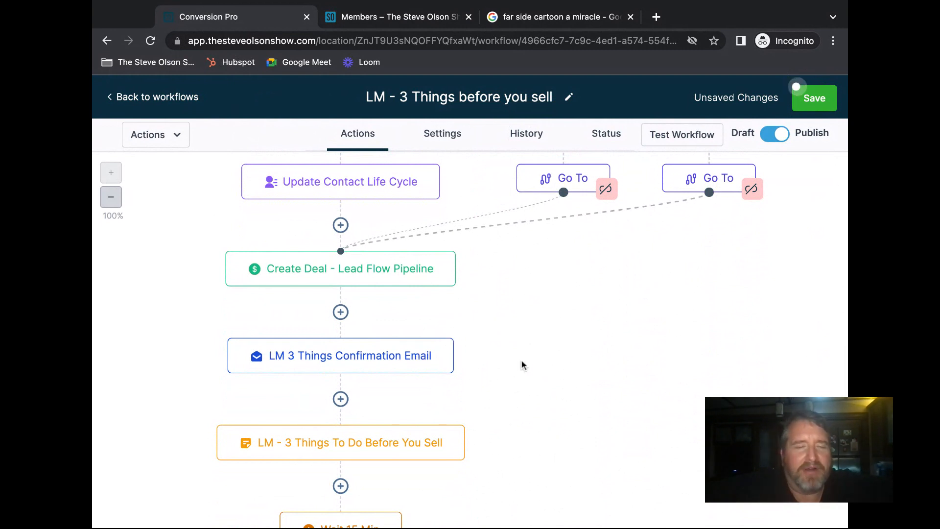
{"action": "scroll", "coordinate": [525, 362], "scroll_direction": "down", "scroll_amount": 2}
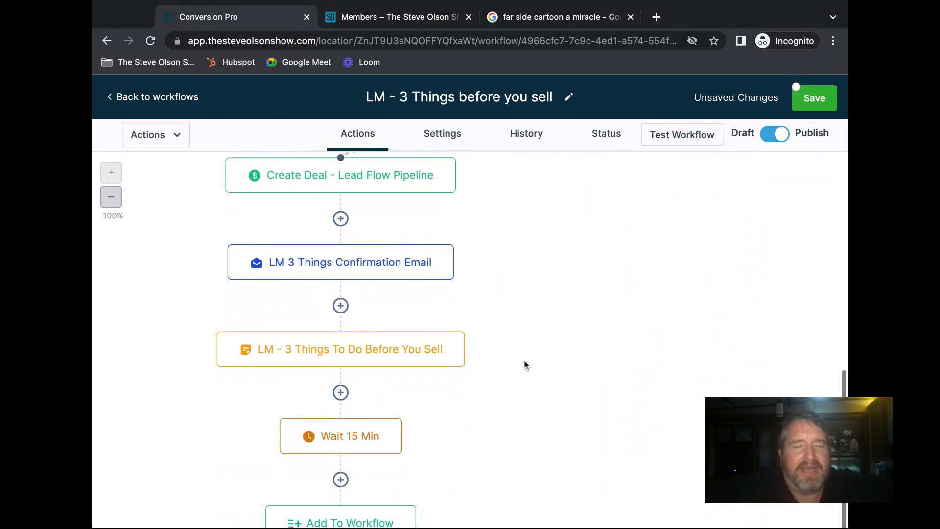
{"action": "scroll", "coordinate": [524, 362], "scroll_direction": "down", "scroll_amount": 3}
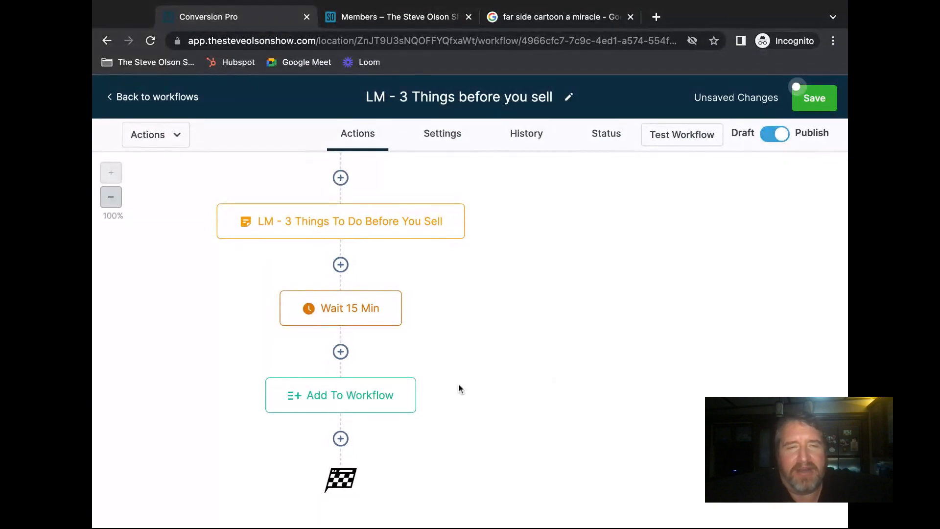
{"action": "scroll", "coordinate": [460, 386], "scroll_direction": "up", "scroll_amount": 7}
{"action": "scroll", "coordinate": [458, 383], "scroll_direction": "up", "scroll_amount": 7}
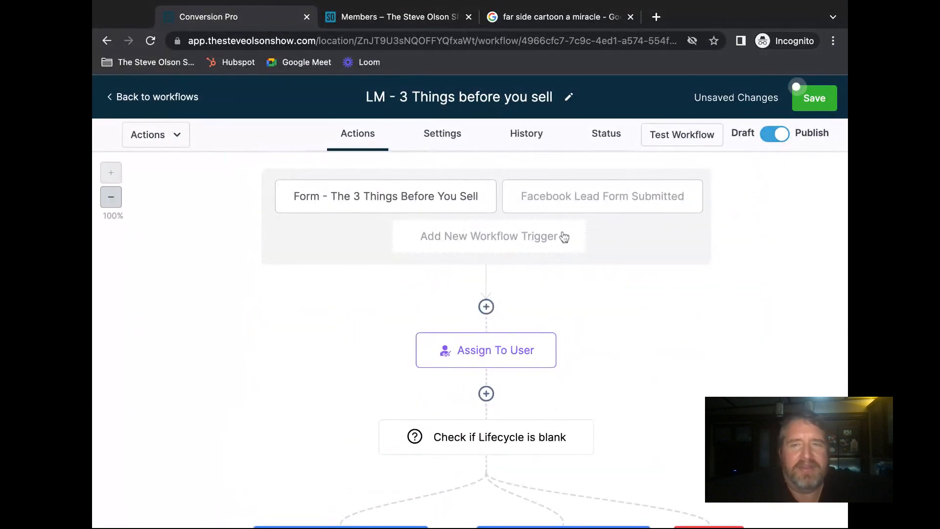
{"action": "left_click", "coordinate": [157, 102]}
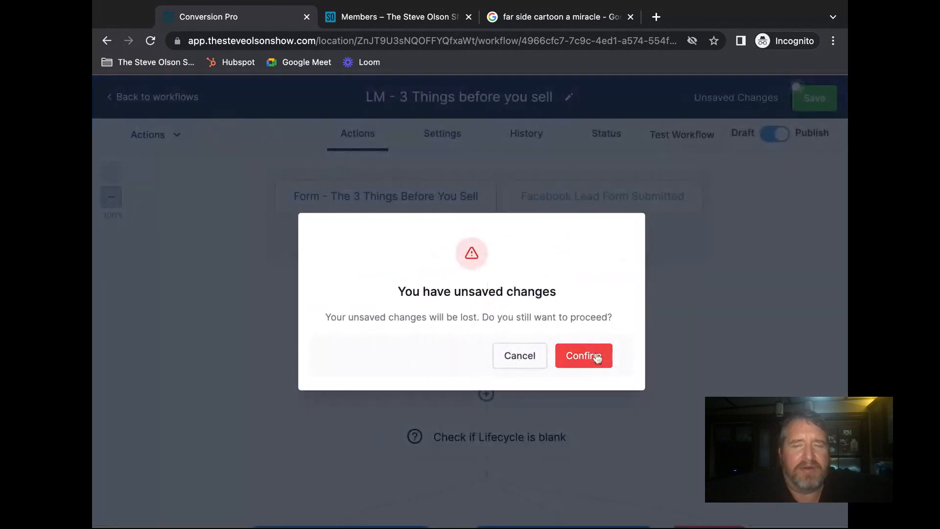
- Confirm discarding the unsaved changes, close the card popup, and return to the top-level folders
{"action": "left_click", "coordinate": [593, 356]}
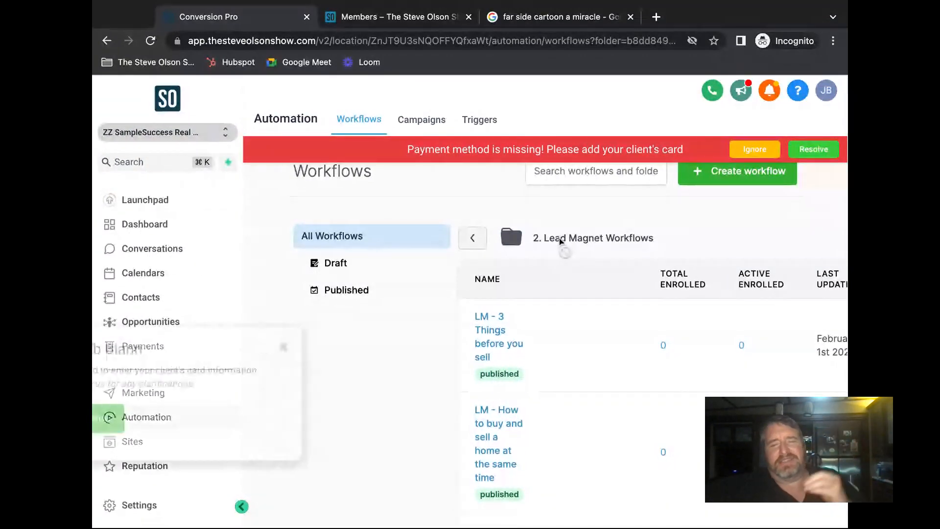
{"action": "left_click", "coordinate": [409, 350]}
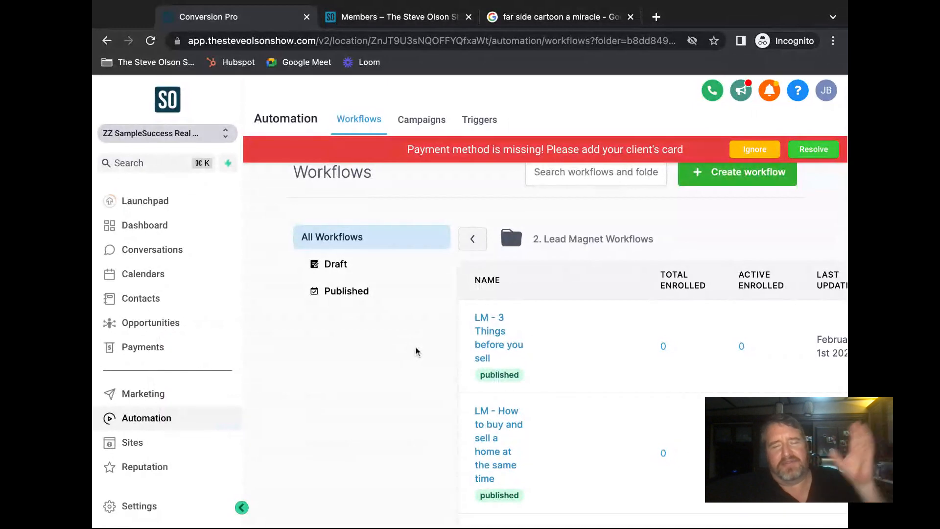
{"action": "mouse_move", "coordinate": [501, 345]}
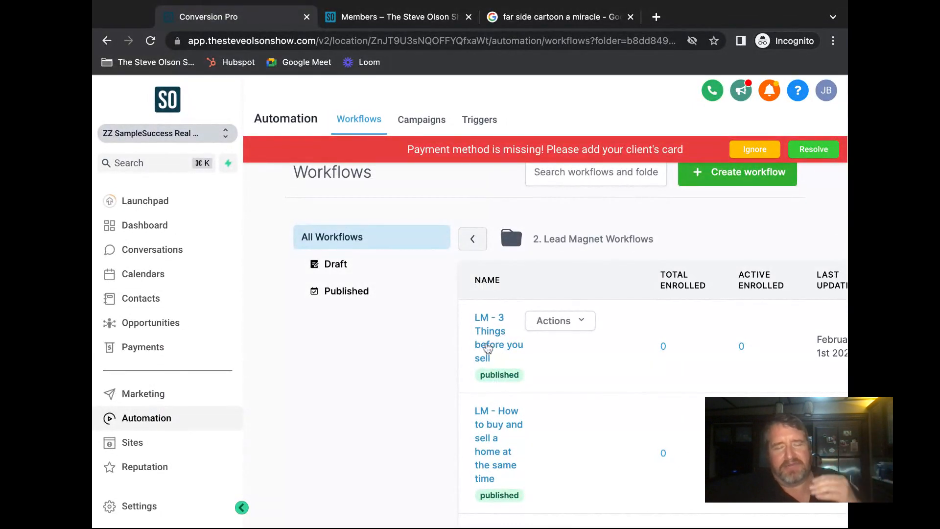
{"action": "left_click", "coordinate": [474, 240]}
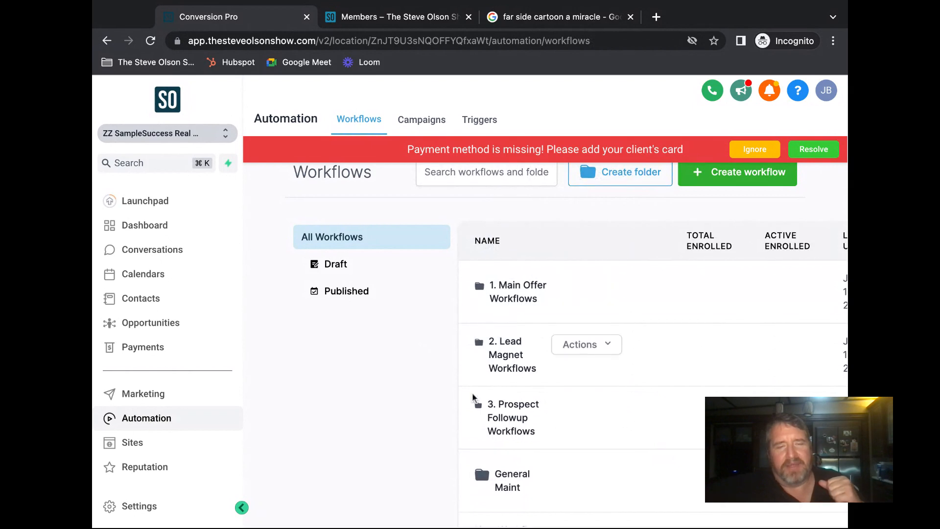
- Open the 3. Prospect Followup Workflows folder and scroll the sidebar down toward Settings
{"action": "left_click", "coordinate": [500, 413]}
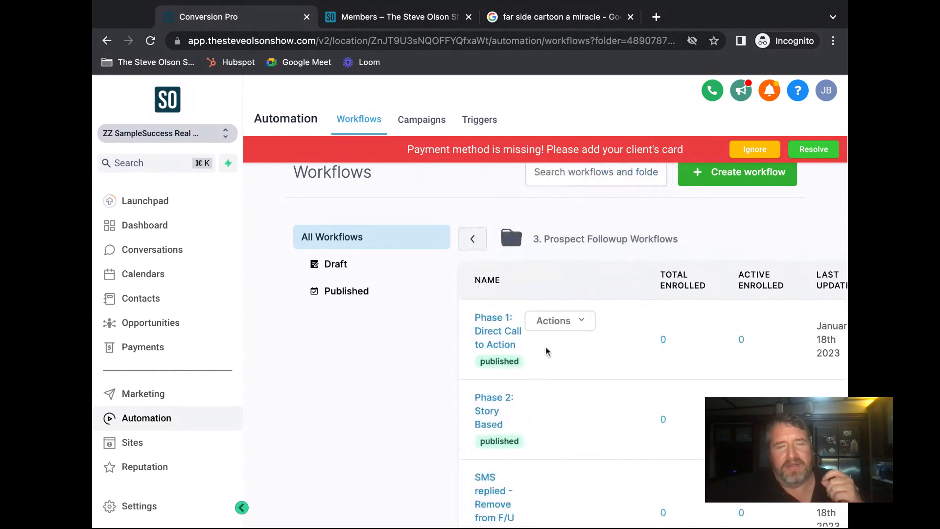
{"action": "scroll", "coordinate": [548, 361], "scroll_direction": "down", "scroll_amount": 2}
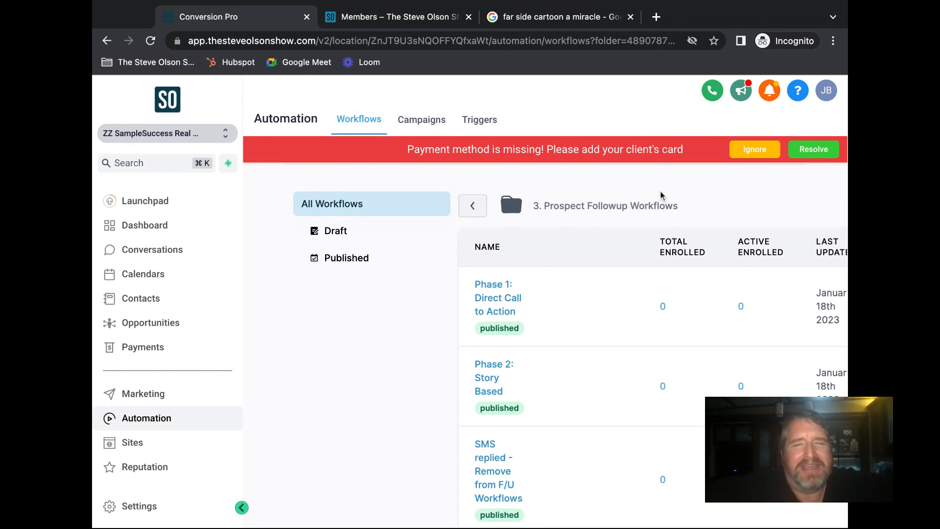
{"action": "scroll", "coordinate": [696, 187], "scroll_direction": "down", "scroll_amount": 1}
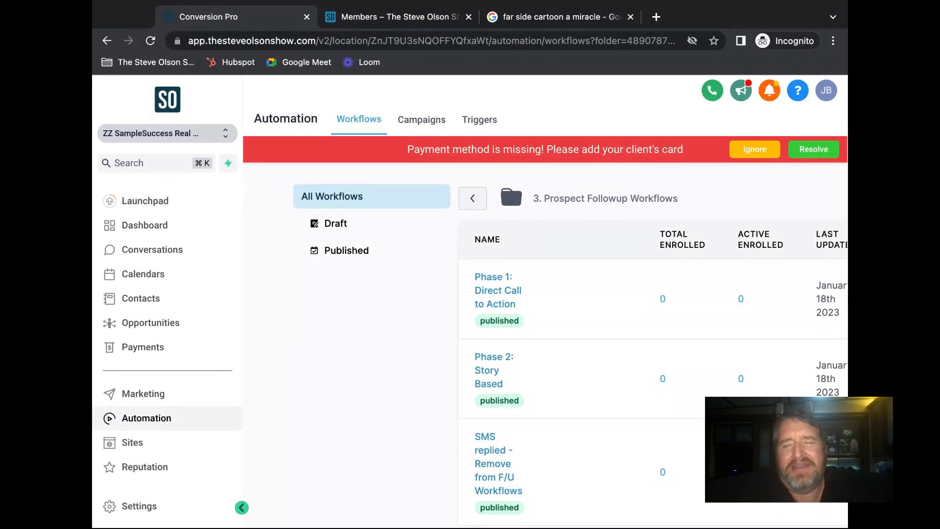
{"action": "left_click_drag", "start_coordinate": [848, 343], "coordinate": [852, 343]}
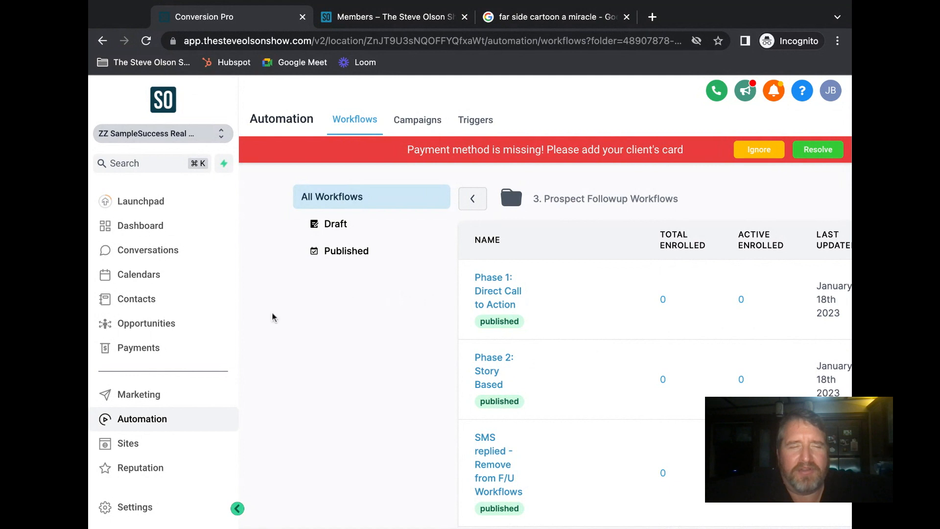
{"action": "scroll", "coordinate": [177, 319], "scroll_direction": "down", "scroll_amount": 3}
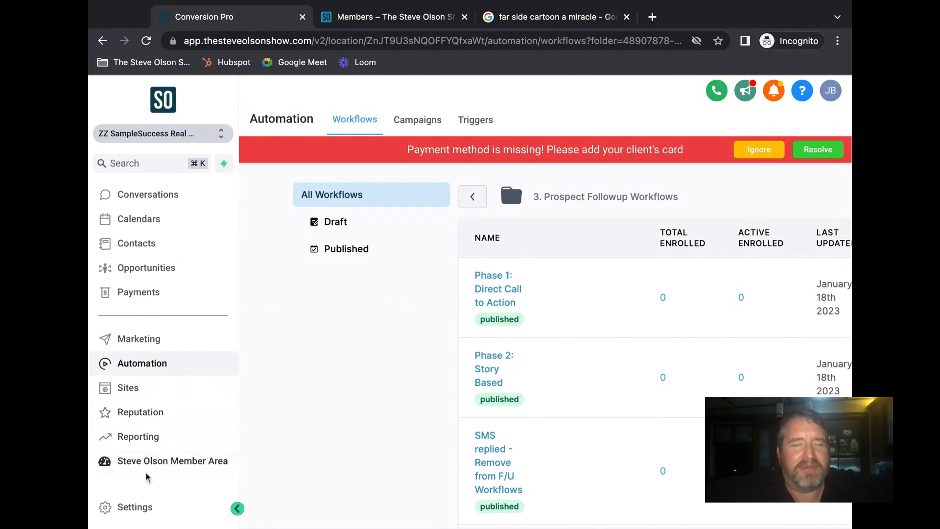
- Open the Integrations page in the account settings
{"action": "left_click", "coordinate": [145, 510]}
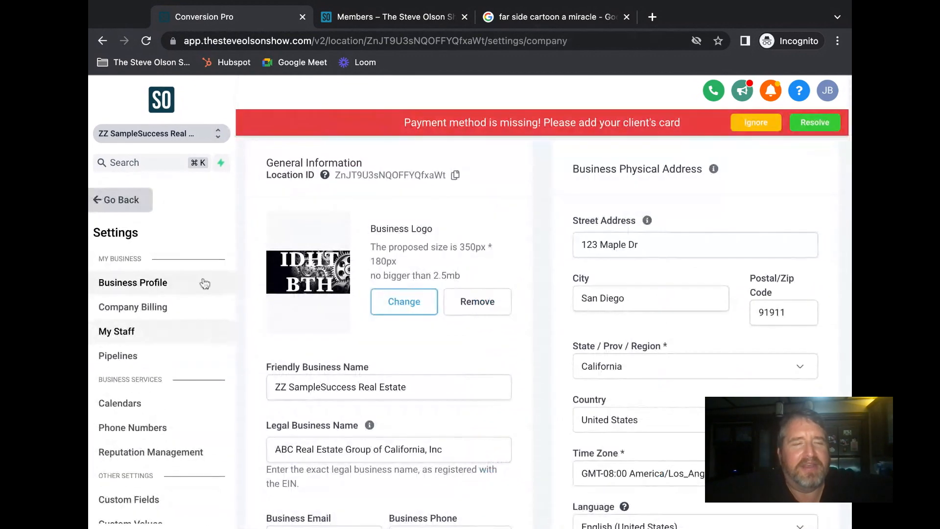
{"action": "scroll", "coordinate": [180, 361], "scroll_direction": "down", "scroll_amount": 3}
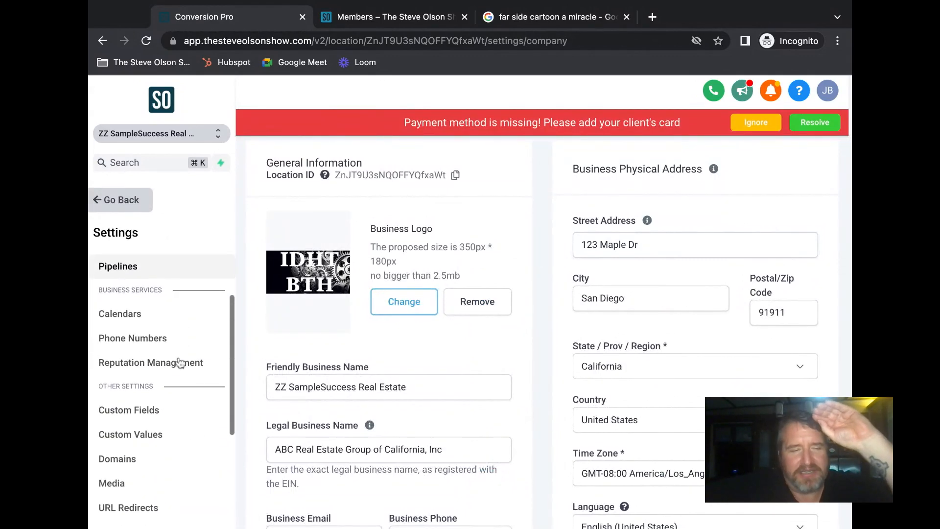
{"action": "scroll", "coordinate": [182, 362], "scroll_direction": "down", "scroll_amount": 2}
{"action": "left_click", "coordinate": [174, 401]}
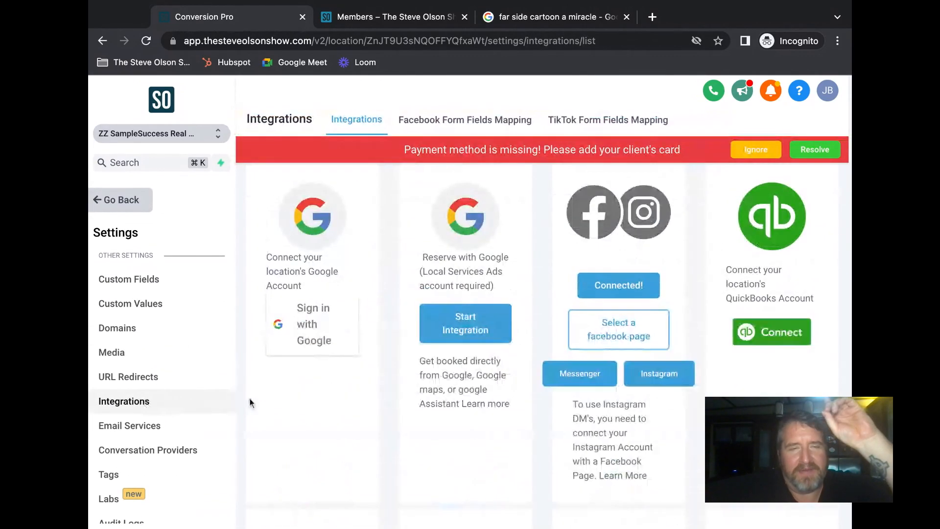
- Review the integration cards: connected Facebook/Instagram, QuickBooks, Clio and Stripe. Then return to Automation workflows
{"action": "scroll", "coordinate": [330, 385], "scroll_direction": "down", "scroll_amount": 3}
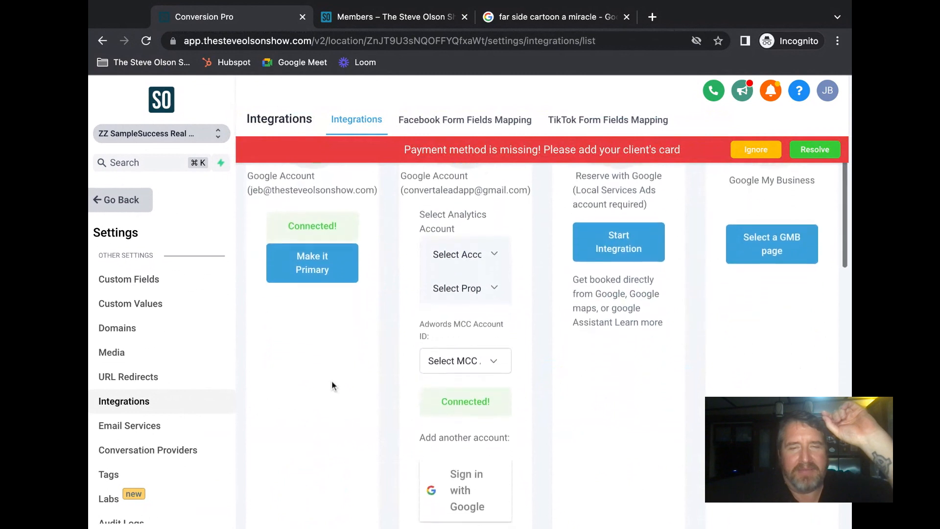
{"action": "scroll", "coordinate": [313, 369], "scroll_direction": "down", "scroll_amount": 4}
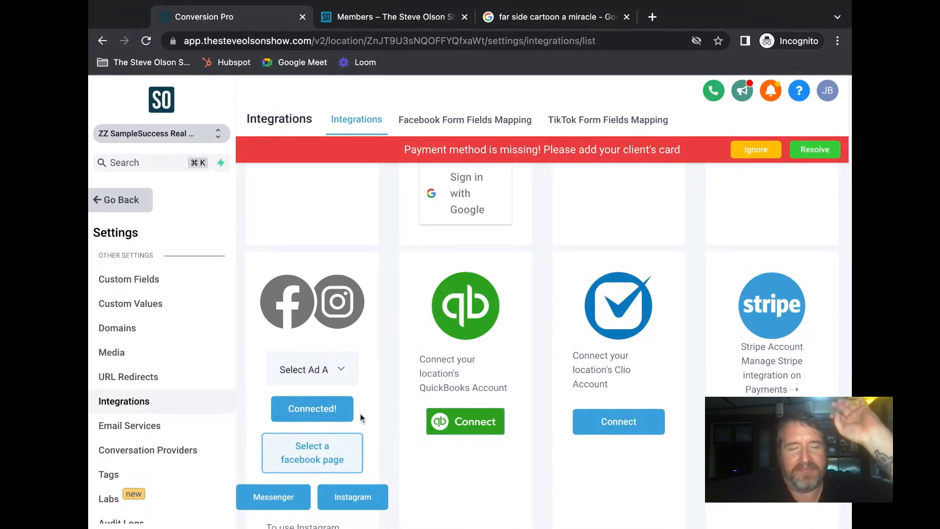
{"action": "scroll", "coordinate": [370, 408], "scroll_direction": "down", "scroll_amount": 4}
{"action": "scroll", "coordinate": [372, 405], "scroll_direction": "up", "scroll_amount": 3}
{"action": "scroll", "coordinate": [353, 388], "scroll_direction": "down", "scroll_amount": 1}
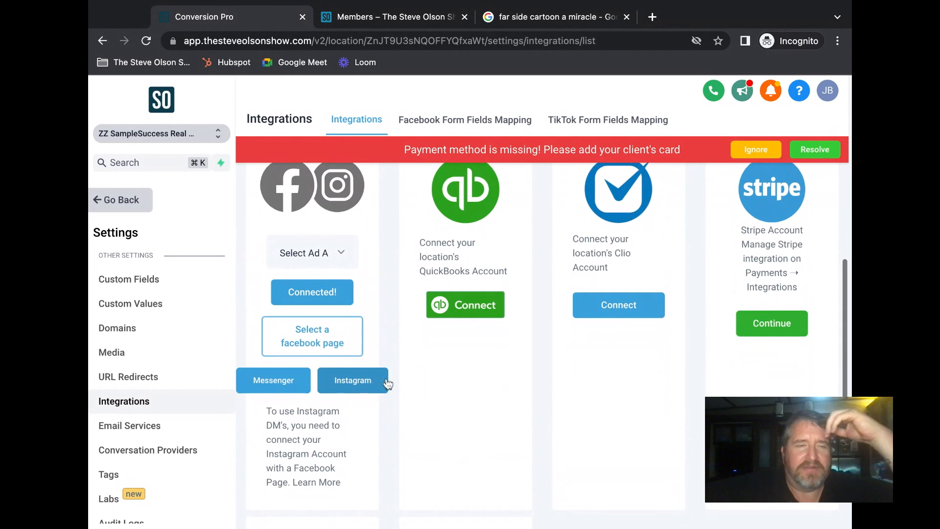
{"action": "scroll", "coordinate": [323, 328], "scroll_direction": "down", "scroll_amount": 1}
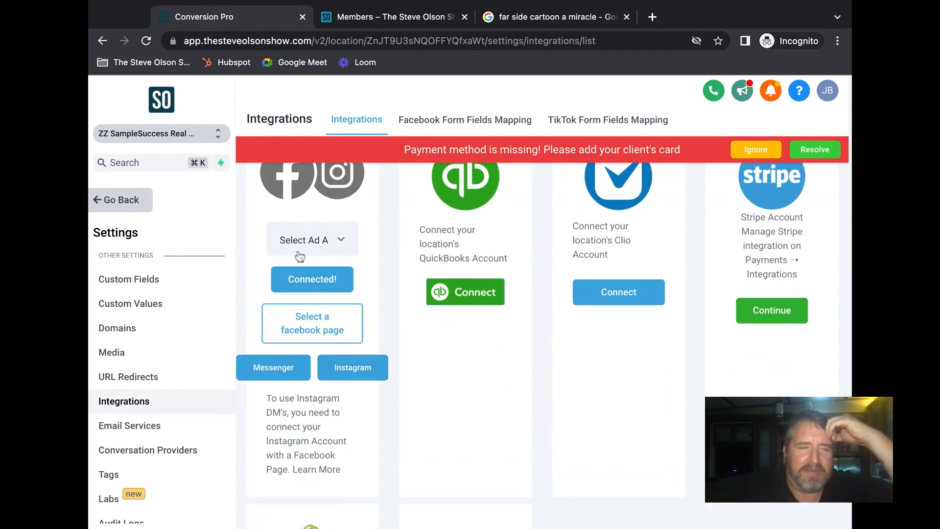
{"action": "scroll", "coordinate": [167, 290], "scroll_direction": "down", "scroll_amount": 1}
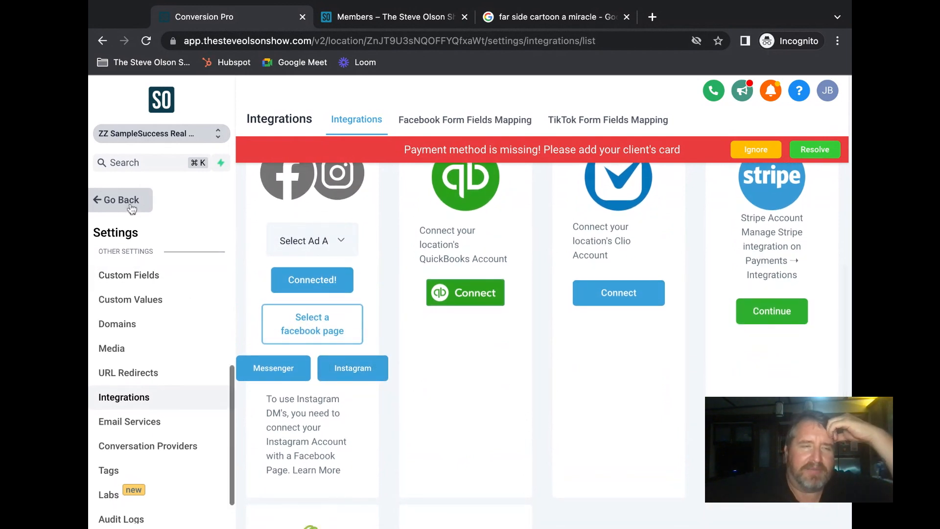
{"action": "left_click", "coordinate": [120, 200]}
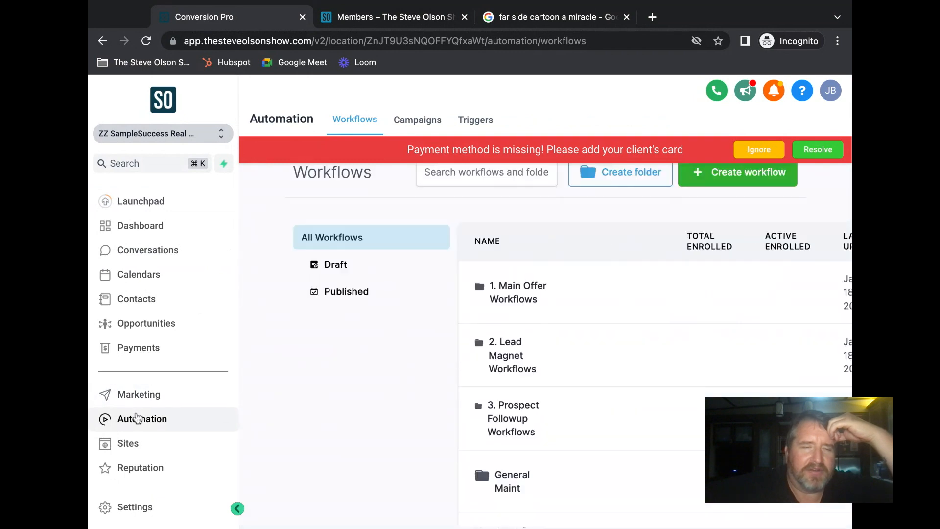
- Open LM - 3 Things before you sell in 2. Lead Magnet Workflows and begin adding a trigger
{"action": "left_click", "coordinate": [502, 372]}
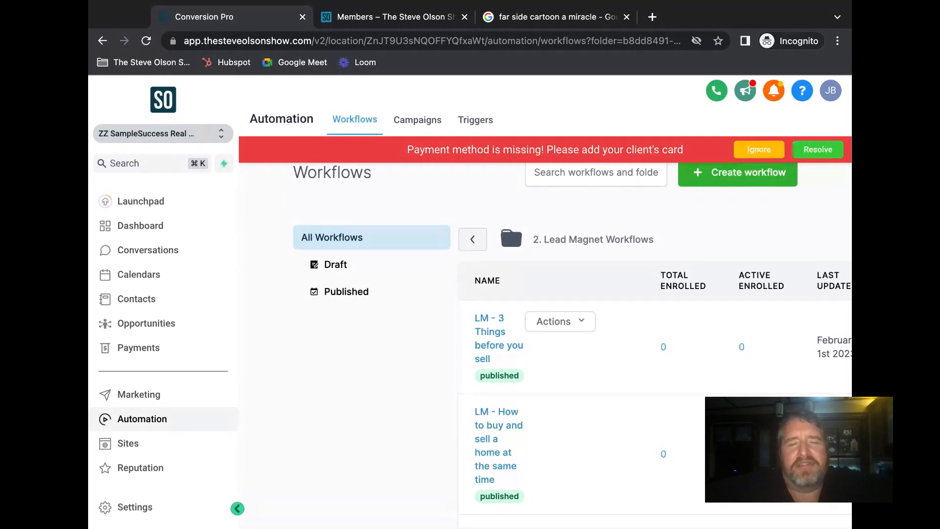
{"action": "left_click", "coordinate": [494, 337]}
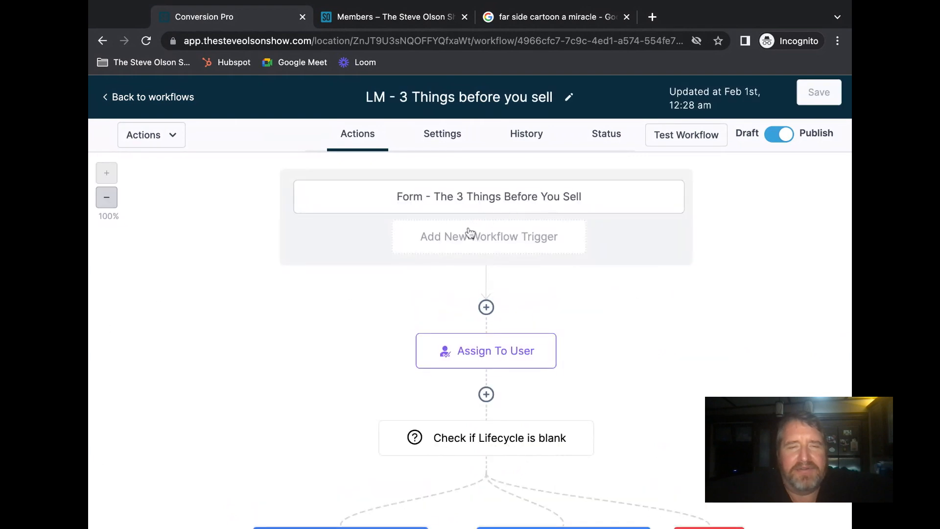
{"action": "left_click", "coordinate": [497, 237]}
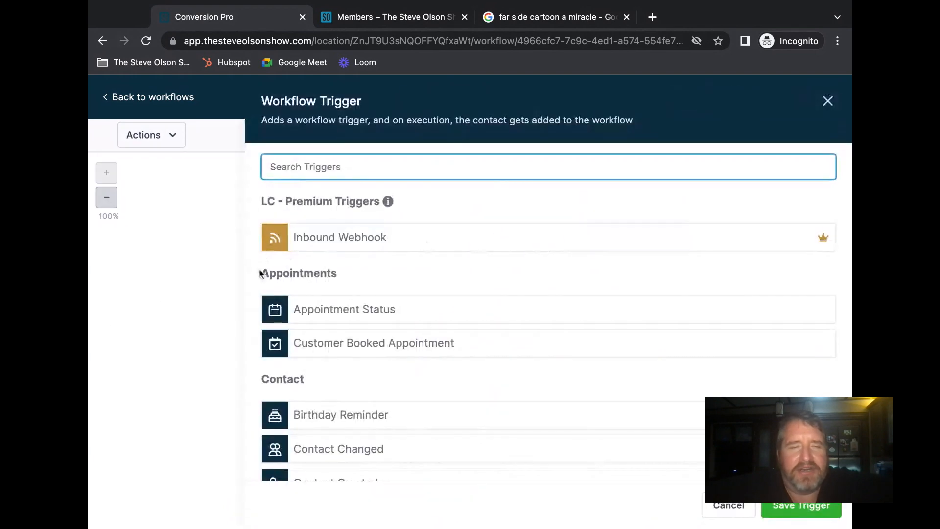
- Set the new trigger to Facebook Lead Form Submitted, removing the In Form filter row
{"action": "type", "text": "face"}
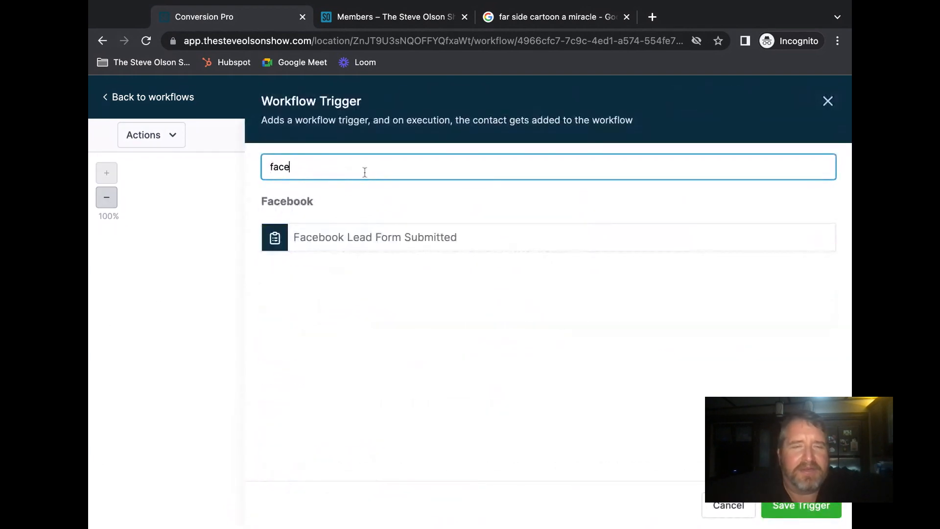
{"action": "left_click", "coordinate": [384, 230]}
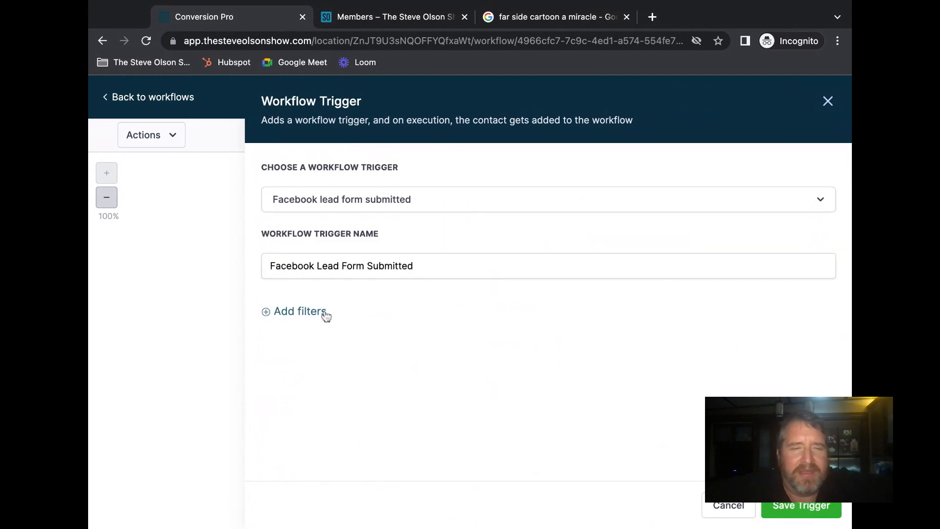
{"action": "left_click", "coordinate": [307, 314]}
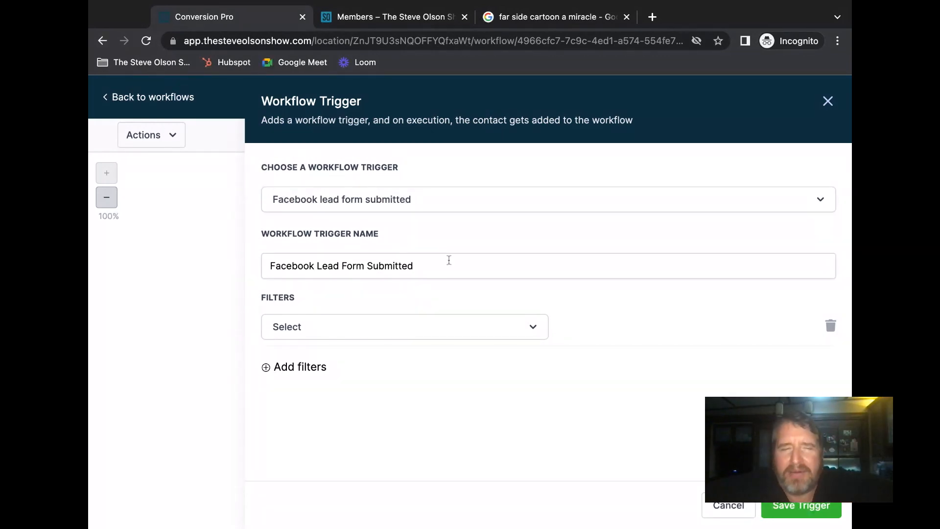
{"action": "left_click", "coordinate": [363, 332]}
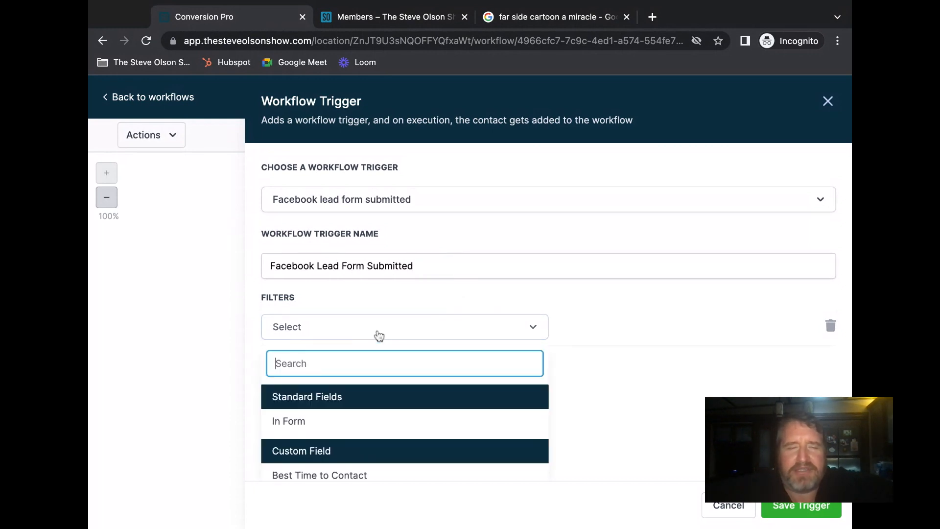
{"action": "left_click", "coordinate": [294, 424]}
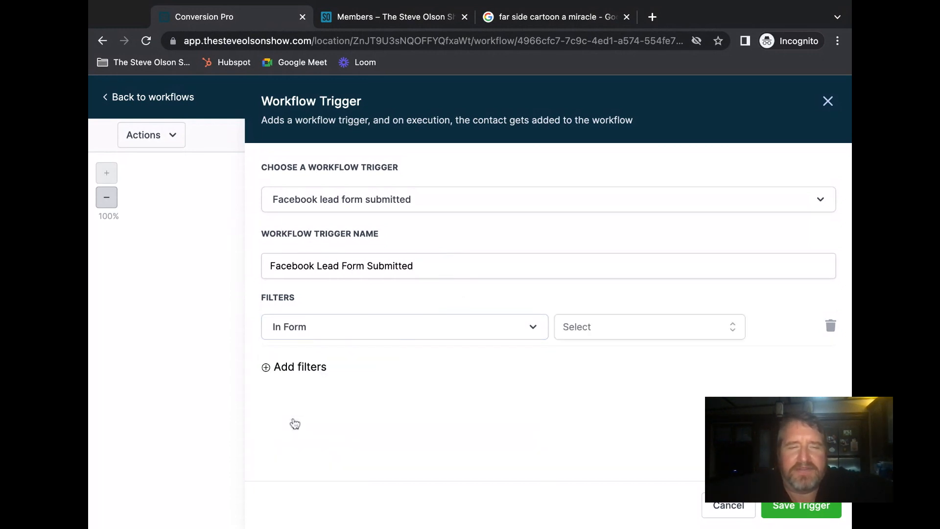
{"action": "left_click", "coordinate": [578, 329]}
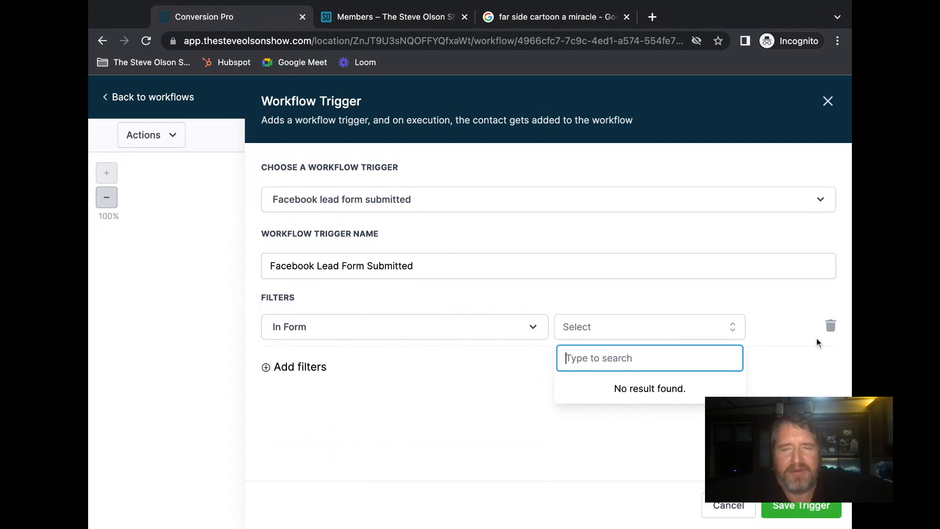
{"action": "left_click", "coordinate": [831, 326]}
- Save the trigger and the workflow, then dismiss the saved confirmation
{"action": "left_click", "coordinate": [793, 507]}
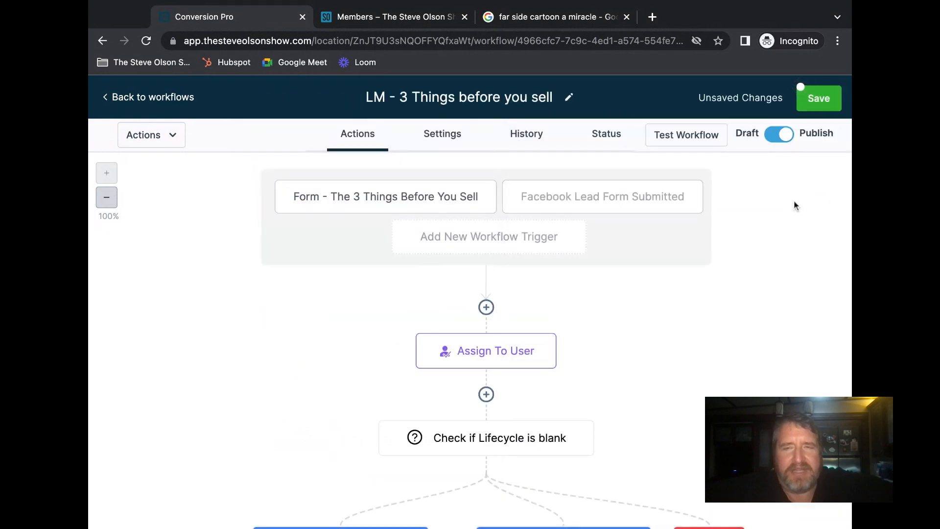
{"action": "left_click", "coordinate": [814, 103]}
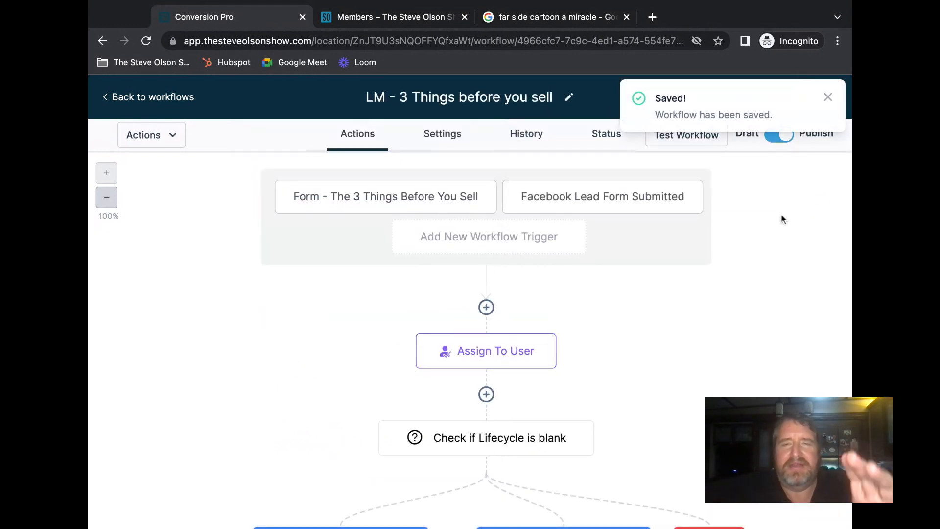
{"action": "left_click", "coordinate": [828, 97]}
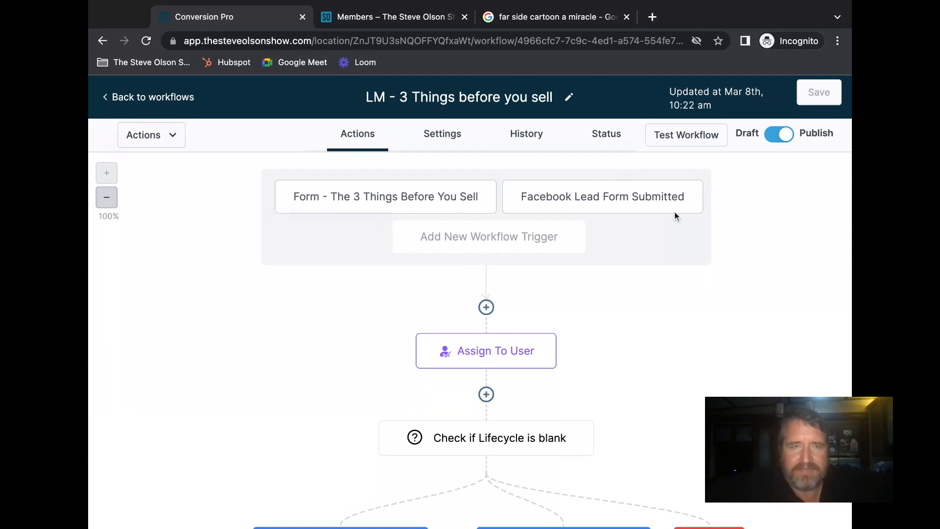
- Go back to the workflows list, dismiss the payment warning and card reminder, and narrow the window
{"action": "left_click", "coordinate": [153, 100]}
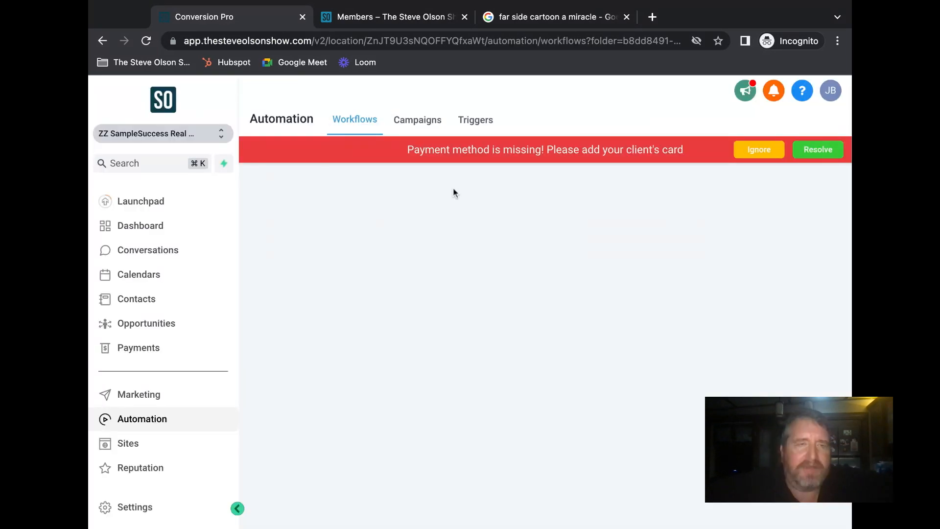
{"action": "left_click", "coordinate": [759, 152]}
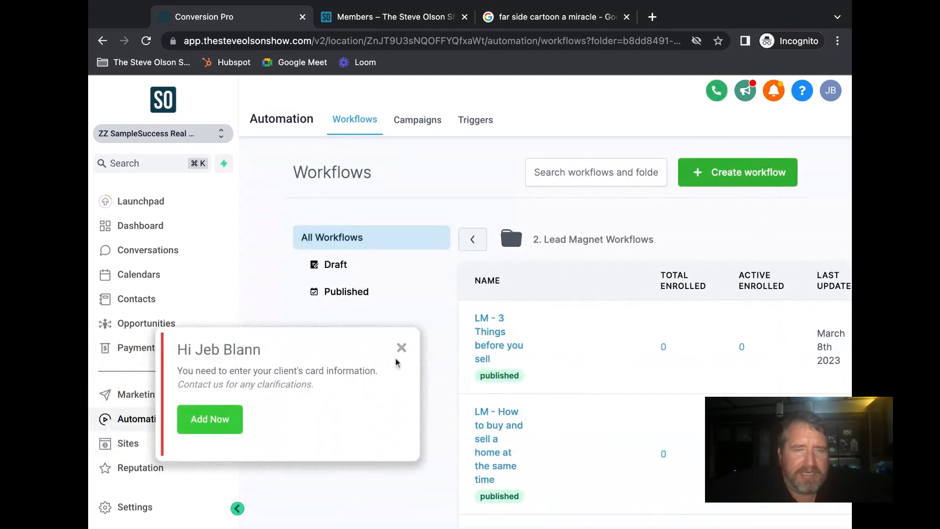
{"action": "left_click", "coordinate": [401, 349]}
{"action": "left_click_drag", "start_coordinate": [852, 304], "coordinate": [842, 303]}
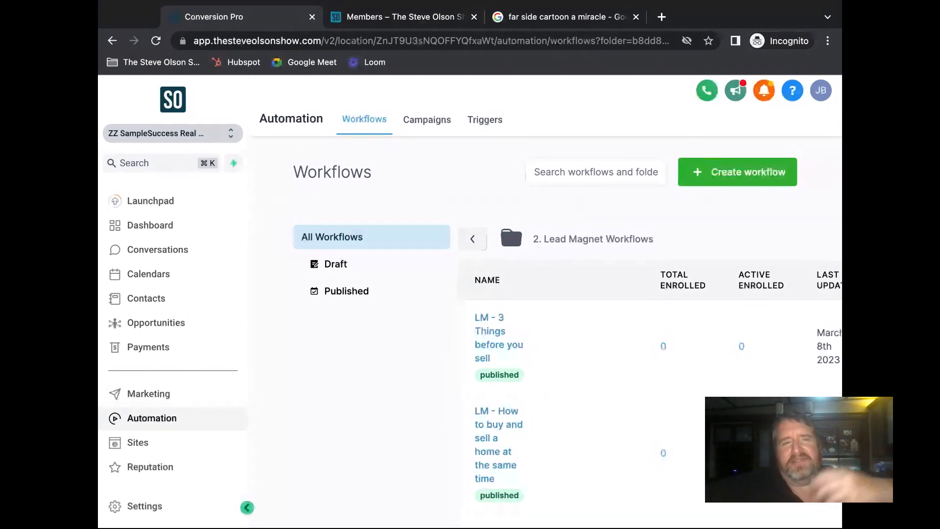
- Go to Marketing > Emails > Templates and start creating a new email template
{"action": "left_click", "coordinate": [126, 398]}
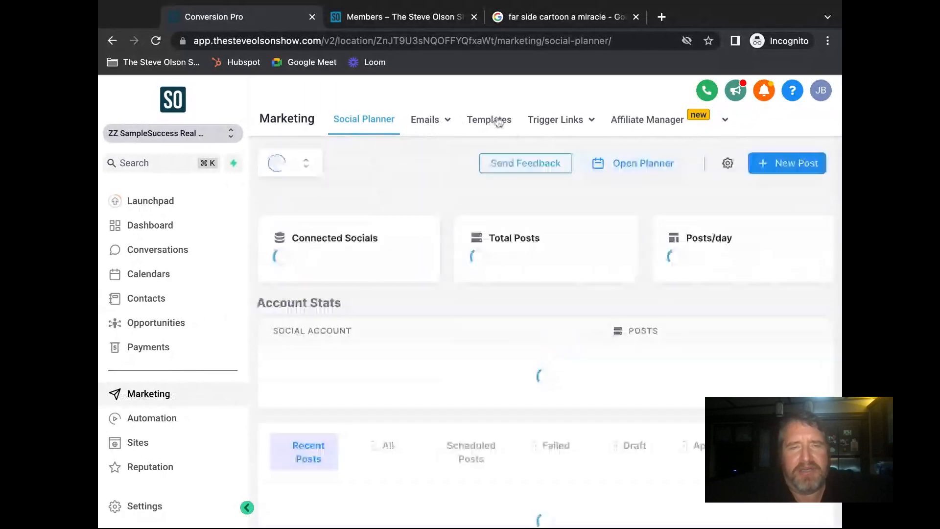
{"action": "mouse_move", "coordinate": [434, 123]}
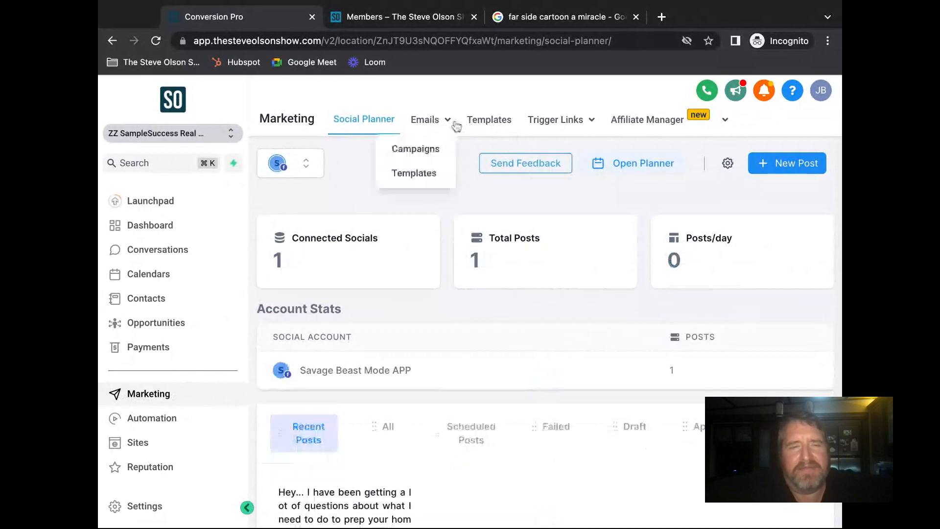
{"action": "left_click", "coordinate": [424, 177]}
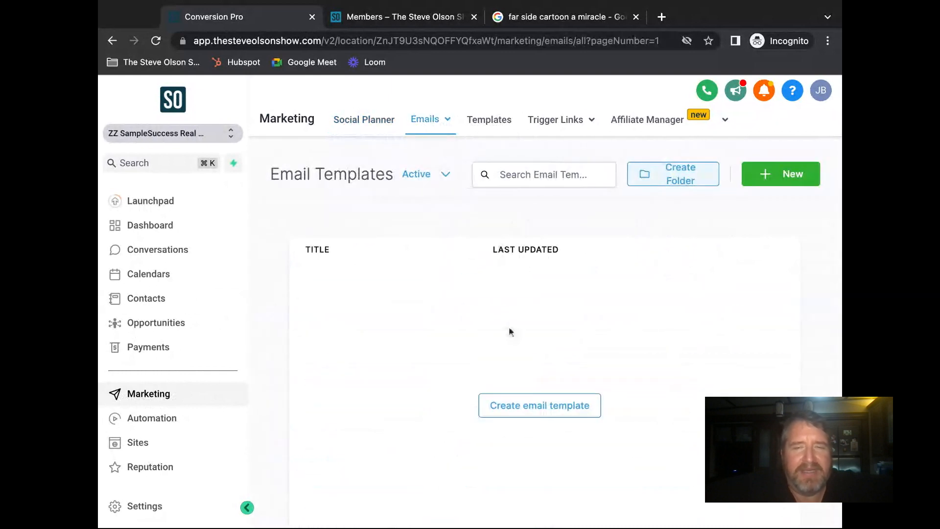
{"action": "scroll", "coordinate": [567, 294], "scroll_direction": "down", "scroll_amount": 1}
{"action": "scroll", "coordinate": [557, 304], "scroll_direction": "up", "scroll_amount": 1}
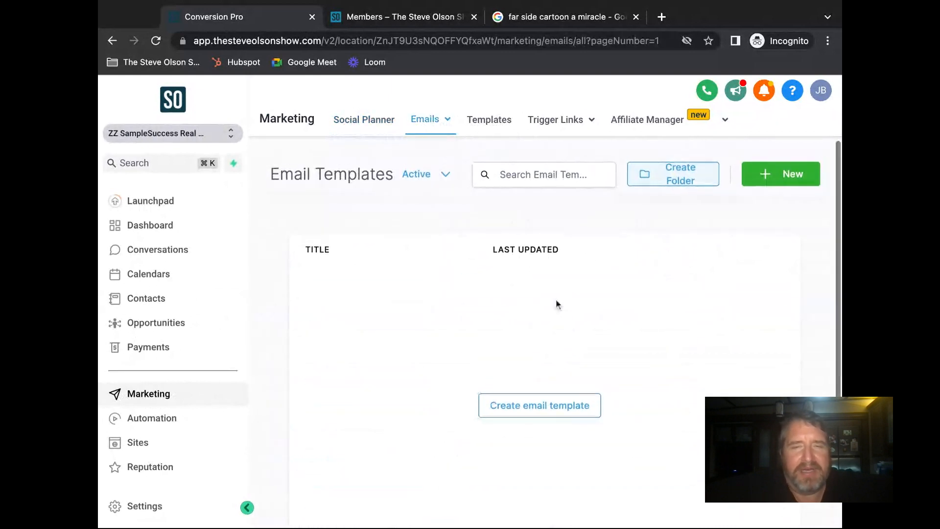
{"action": "left_click", "coordinate": [550, 409]}
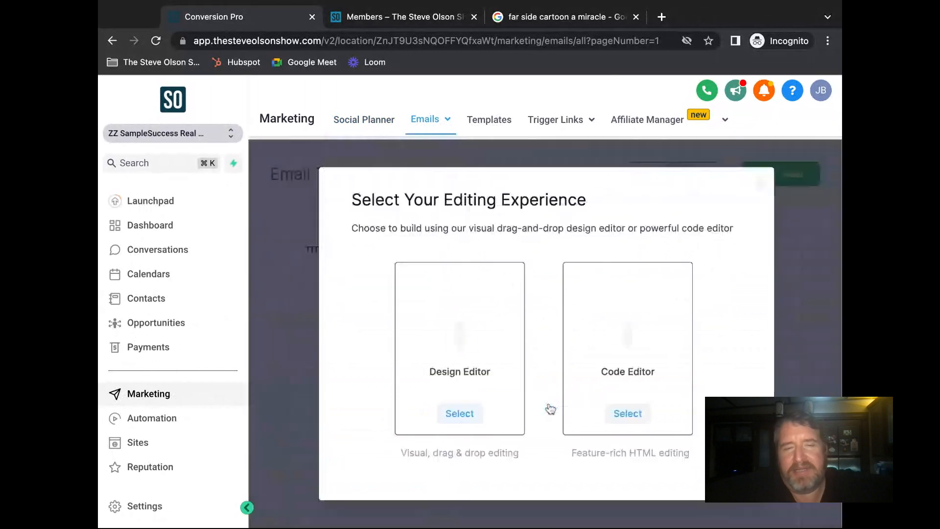
- Choose the Design Editor and add an Image block below the heading
{"action": "left_click", "coordinate": [464, 330]}
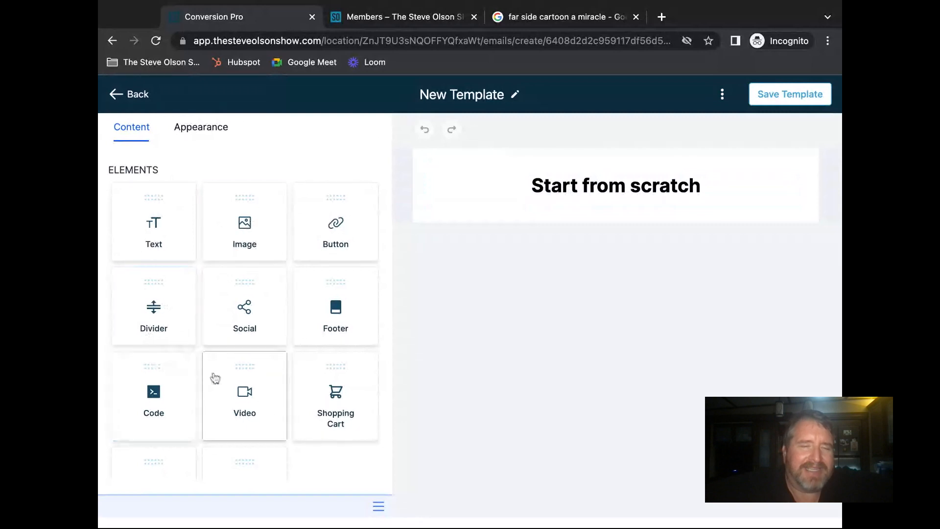
{"action": "scroll", "coordinate": [244, 330], "scroll_direction": "down", "scroll_amount": 3}
{"action": "scroll", "coordinate": [245, 330], "scroll_direction": "up", "scroll_amount": 3}
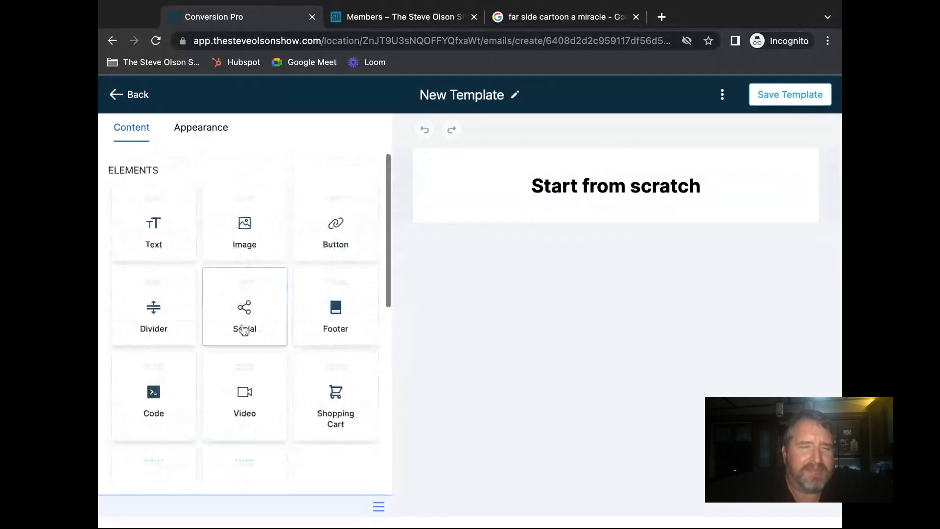
{"action": "left_click_drag", "start_coordinate": [241, 231], "coordinate": [616, 218]}
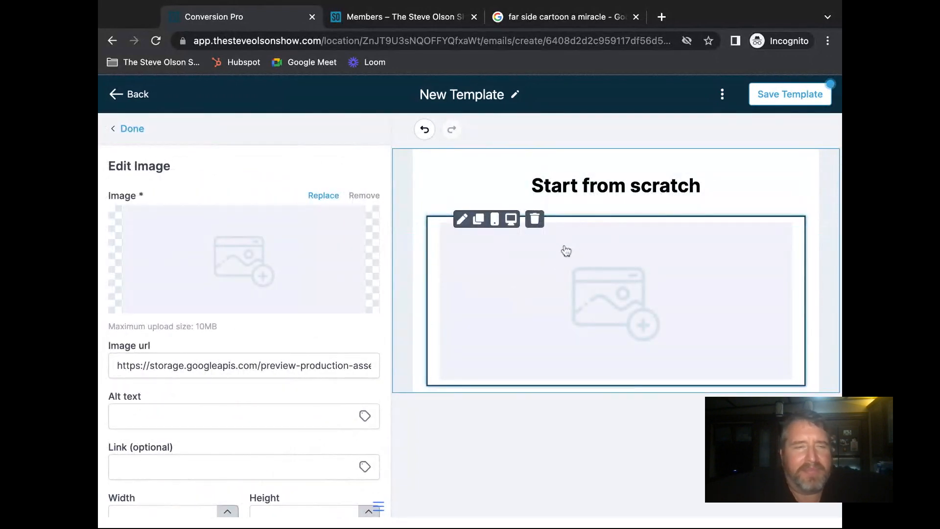
- Use md logo.png from Brand Assets as the image and delete the Start from scratch heading
{"action": "mouse_move", "coordinate": [229, 284]}
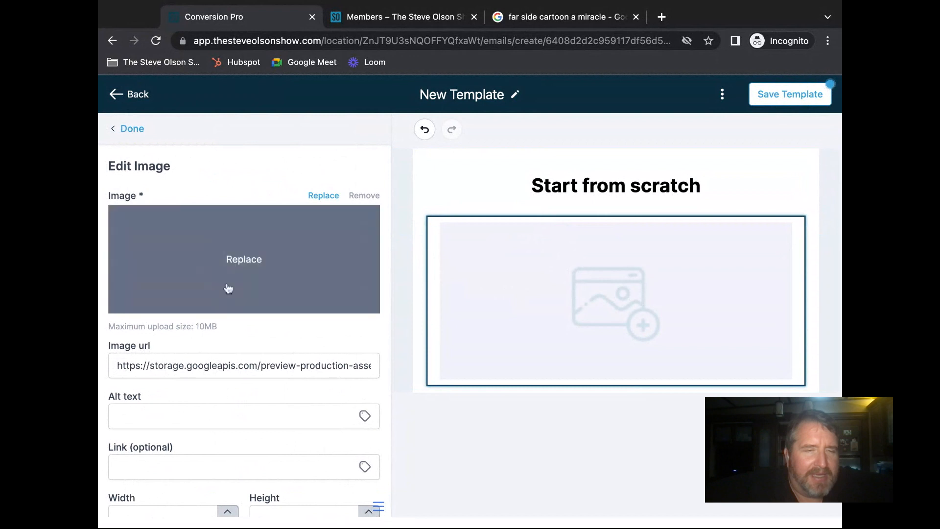
{"action": "left_click", "coordinate": [239, 262]}
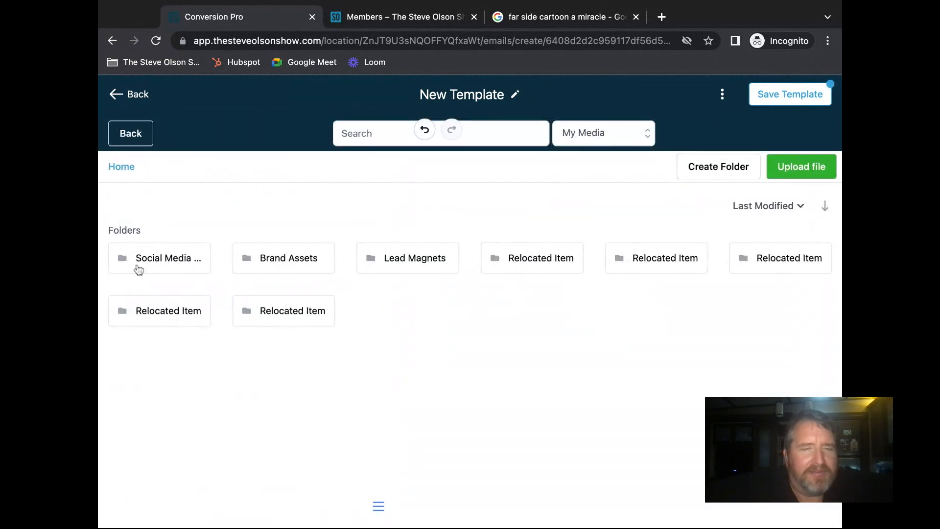
{"action": "double_click", "coordinate": [171, 264]}
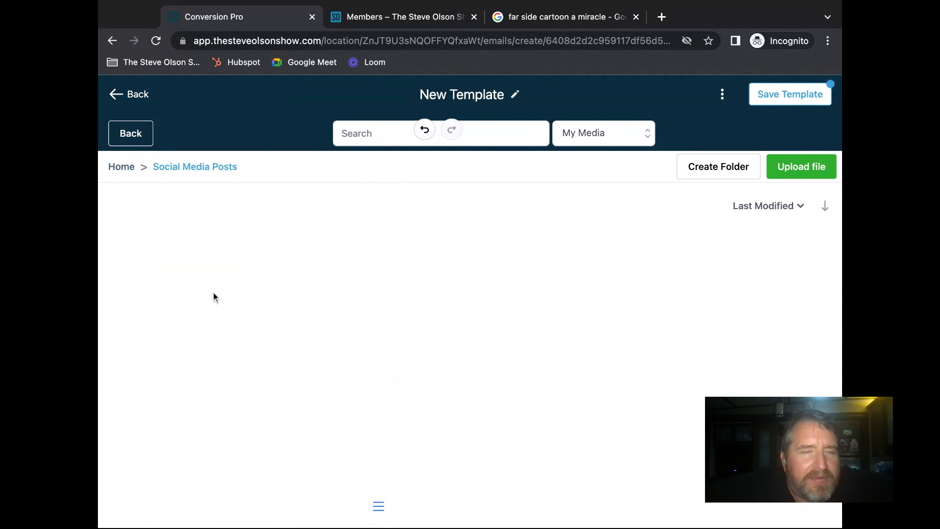
{"action": "left_click", "coordinate": [123, 167]}
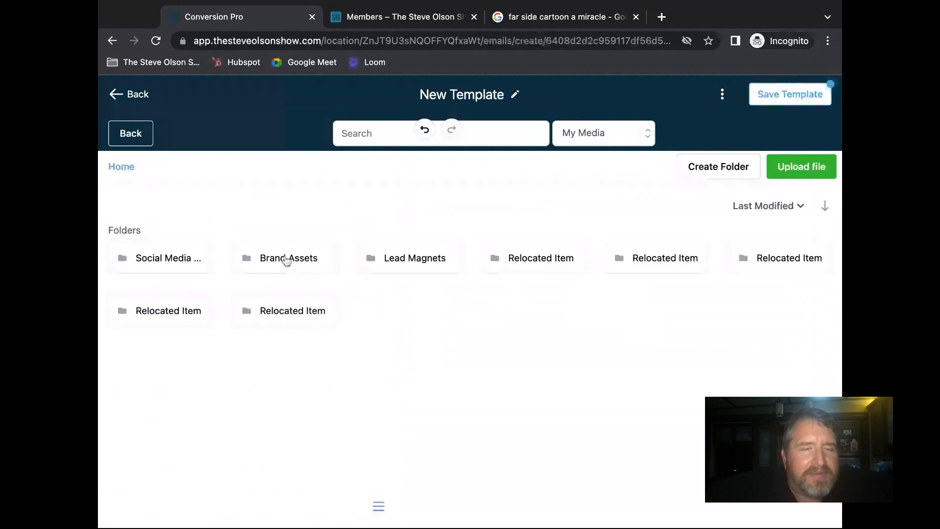
{"action": "double_click", "coordinate": [272, 259]}
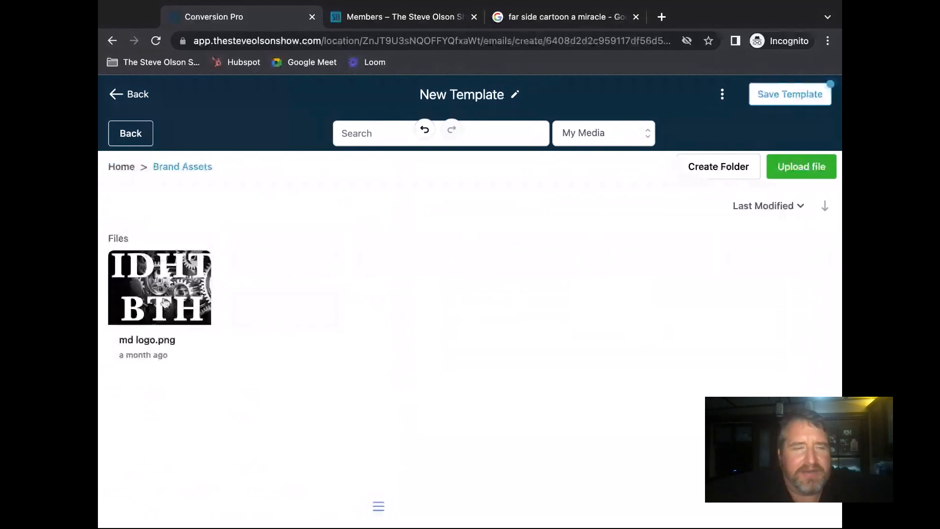
{"action": "left_click", "coordinate": [164, 301]}
{"action": "right_click", "coordinate": [152, 292]}
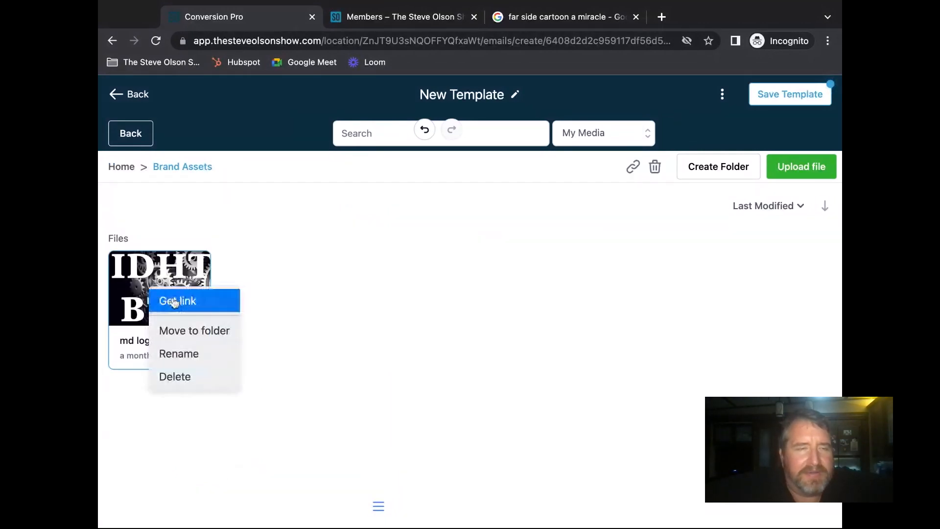
{"action": "left_click", "coordinate": [146, 283]}
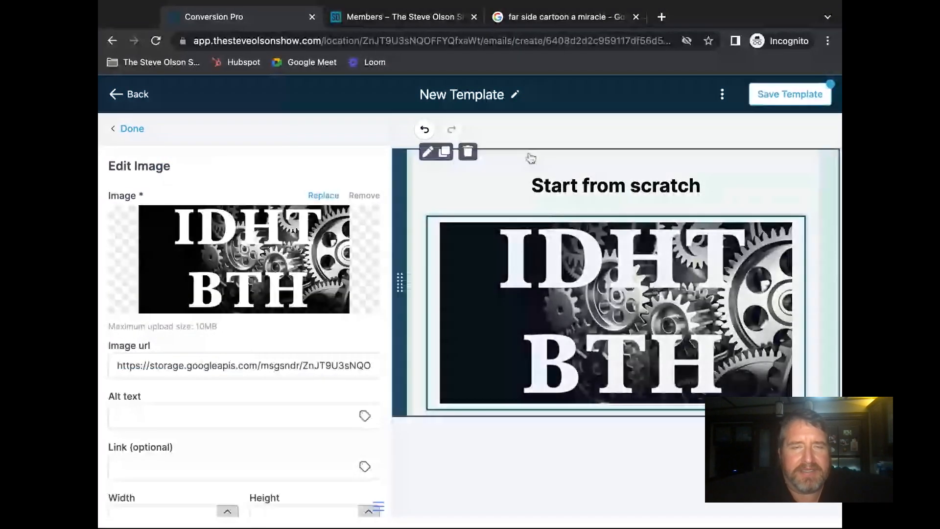
{"action": "left_click", "coordinate": [532, 158]}
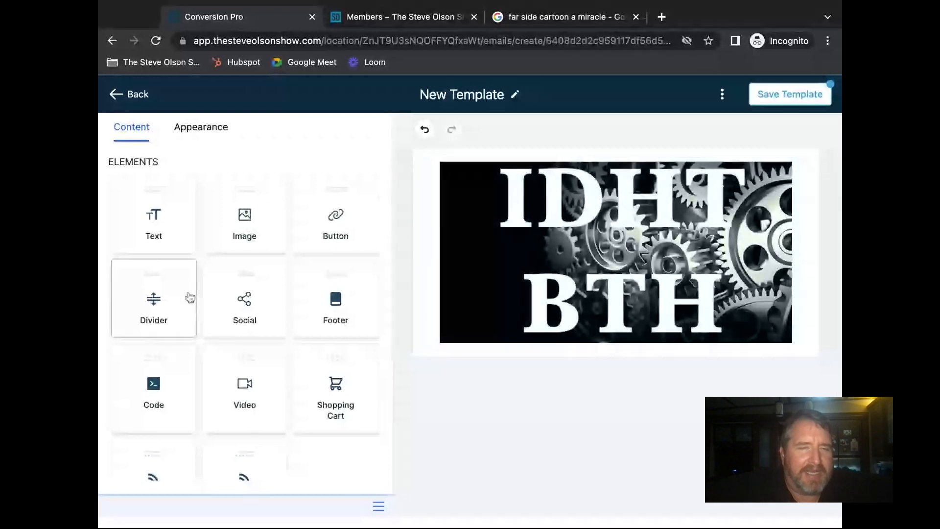
- Add a row below the logo split into 1/3 : 2/3 columns and close the layout settings
{"action": "scroll", "coordinate": [260, 314], "scroll_direction": "down", "scroll_amount": 1}
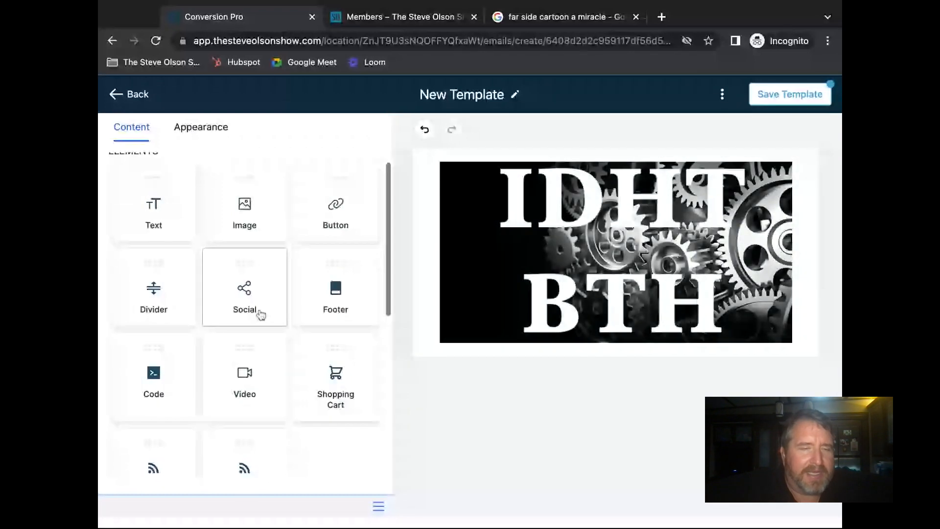
{"action": "scroll", "coordinate": [260, 314], "scroll_direction": "down", "scroll_amount": 5}
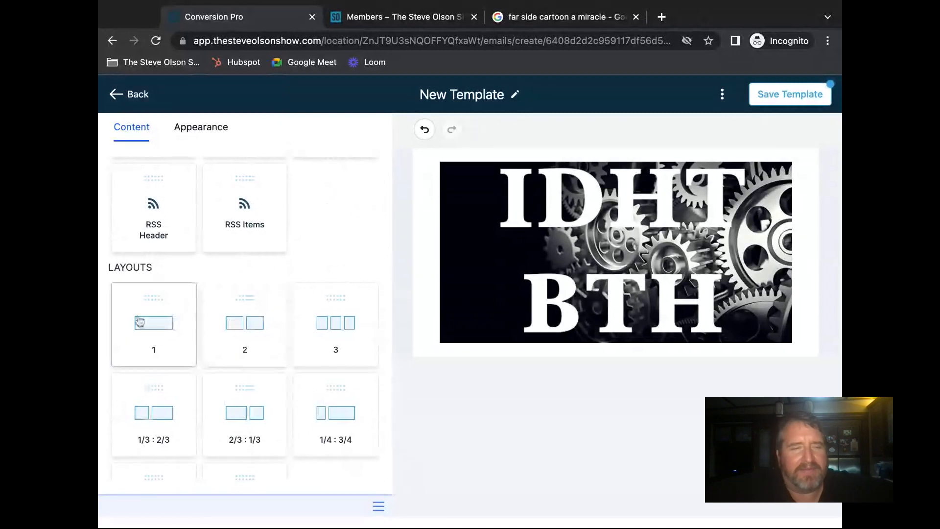
{"action": "left_click_drag", "start_coordinate": [165, 314], "coordinate": [406, 339]}
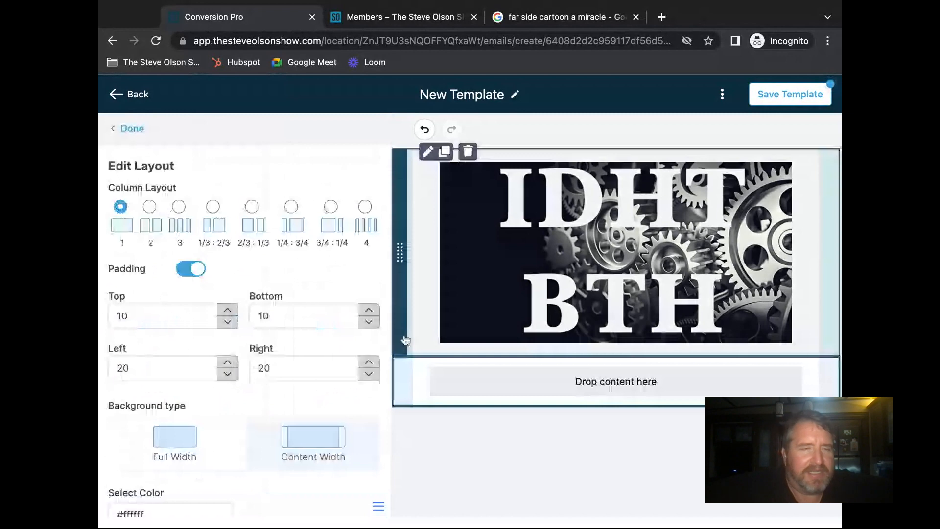
{"action": "scroll", "coordinate": [179, 355], "scroll_direction": "down", "scroll_amount": 1}
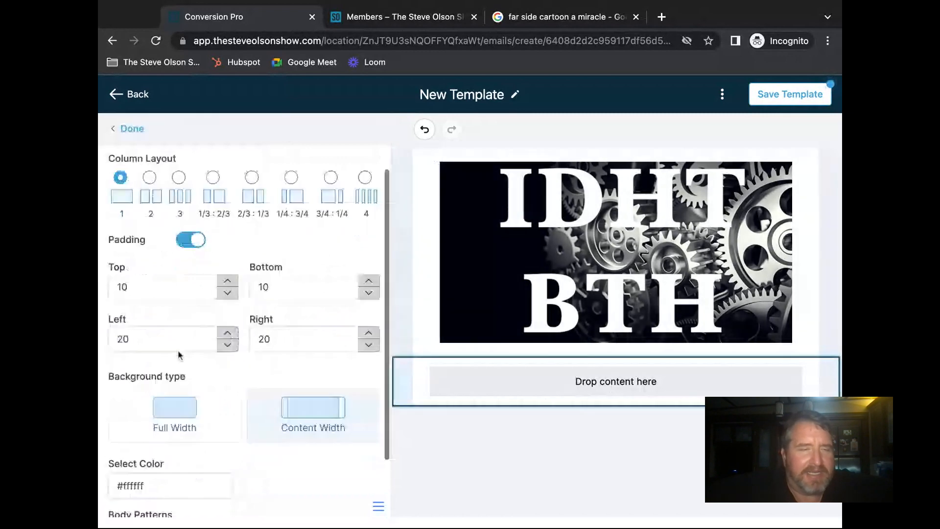
{"action": "scroll", "coordinate": [179, 355], "scroll_direction": "down", "scroll_amount": 2}
{"action": "scroll", "coordinate": [178, 354], "scroll_direction": "up", "scroll_amount": 3}
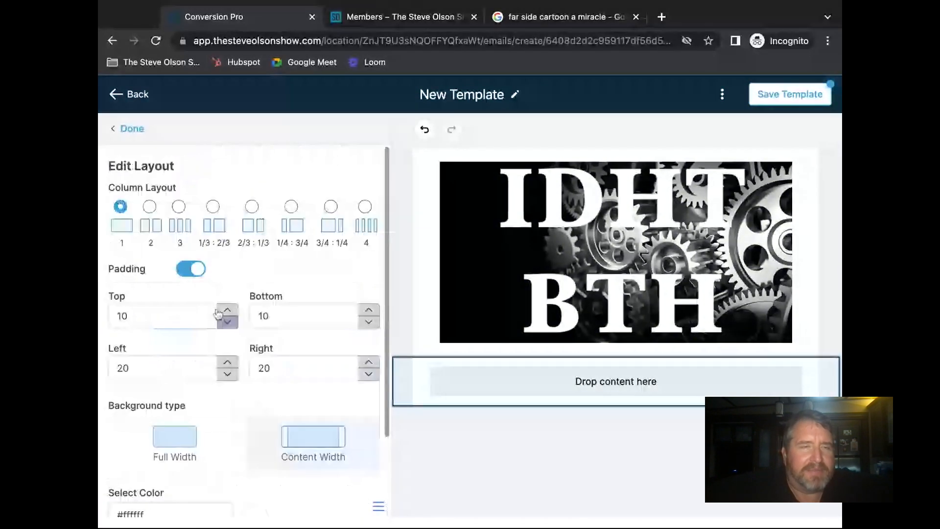
{"action": "left_click", "coordinate": [211, 206]}
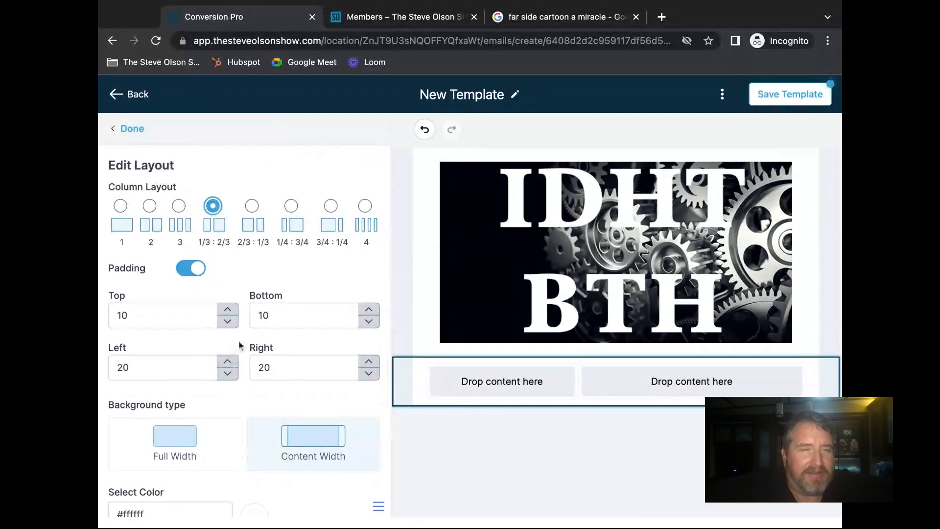
{"action": "left_click", "coordinate": [132, 129]}
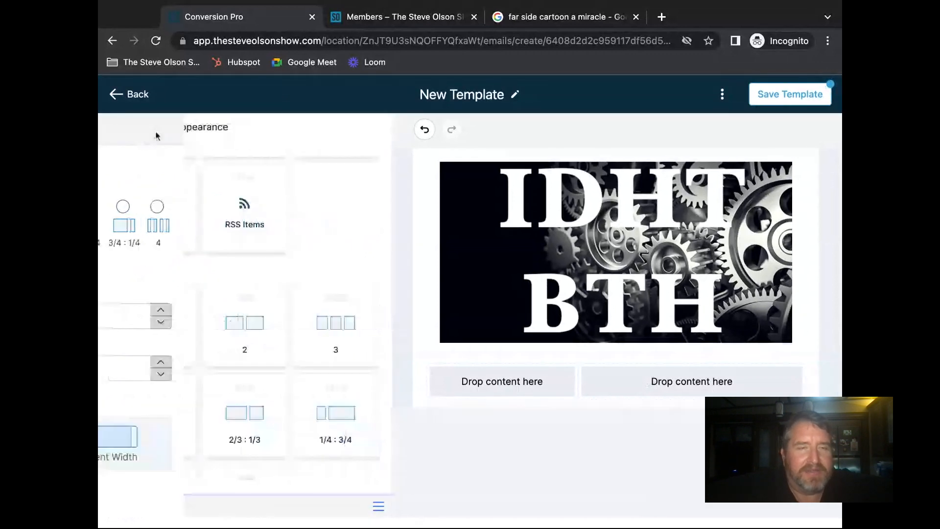
{"action": "scroll", "coordinate": [332, 236], "scroll_direction": "up", "scroll_amount": 5}
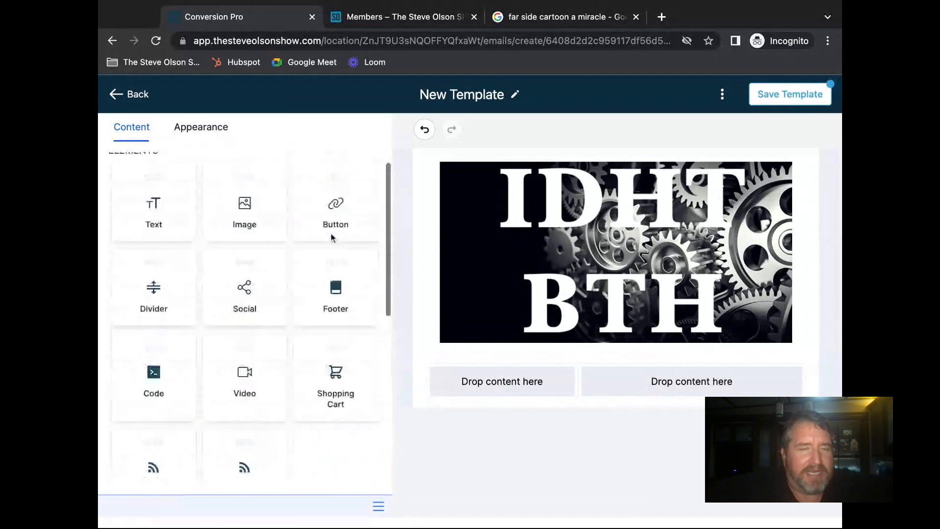
{"action": "scroll", "coordinate": [330, 232], "scroll_direction": "up", "scroll_amount": 1}
- Place a text block in the right column with the heading 'New Market Report'
{"action": "mouse_move", "coordinate": [152, 225]}
{"action": "left_mouse_down"}
{"action": "mouse_move", "coordinate": [587, 360]}
{"action": "mouse_move", "coordinate": [685, 379]}
{"action": "left_mouse_up"}
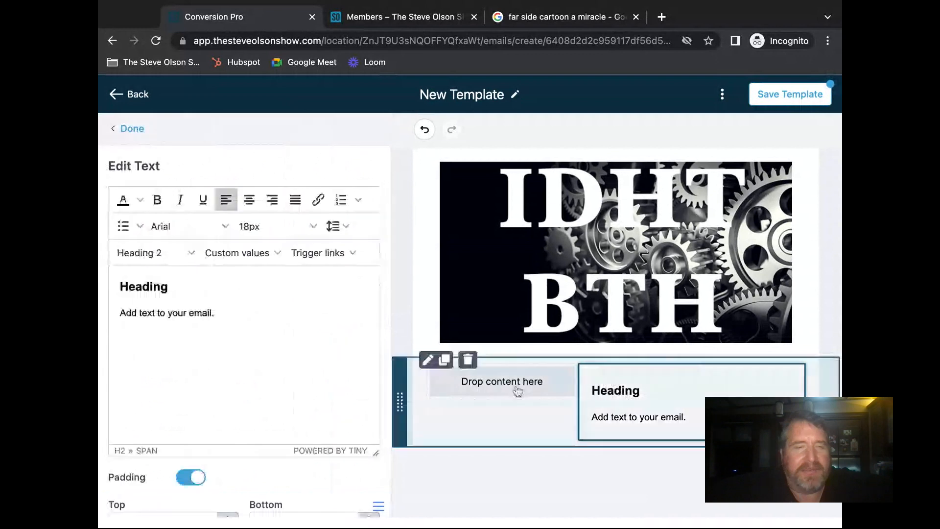
{"action": "left_click_drag", "start_coordinate": [165, 287], "coordinate": [115, 289]}
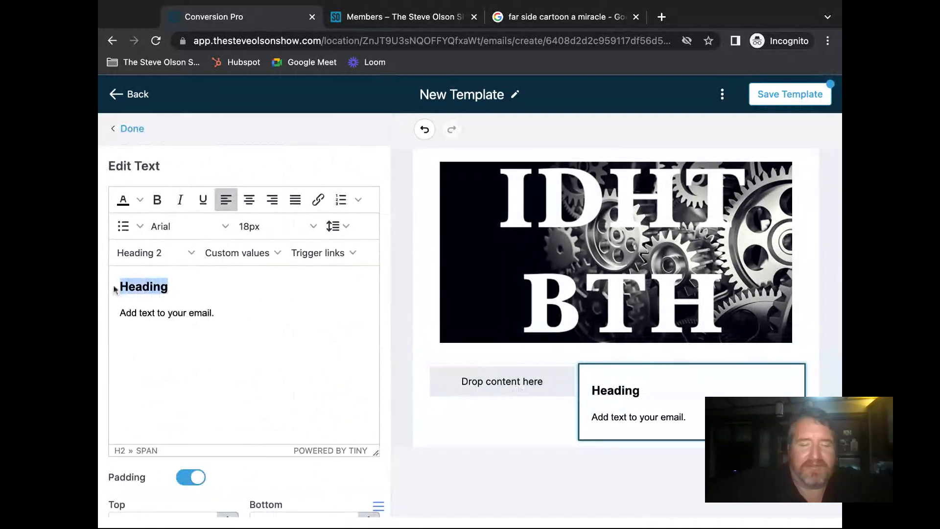
{"action": "type", "text": "New Market Report"}
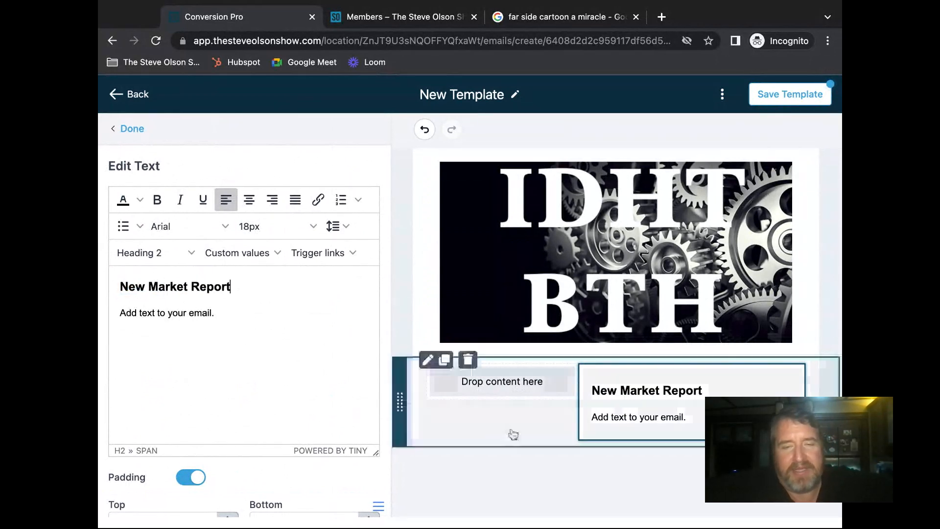
{"action": "left_click", "coordinate": [632, 420]}
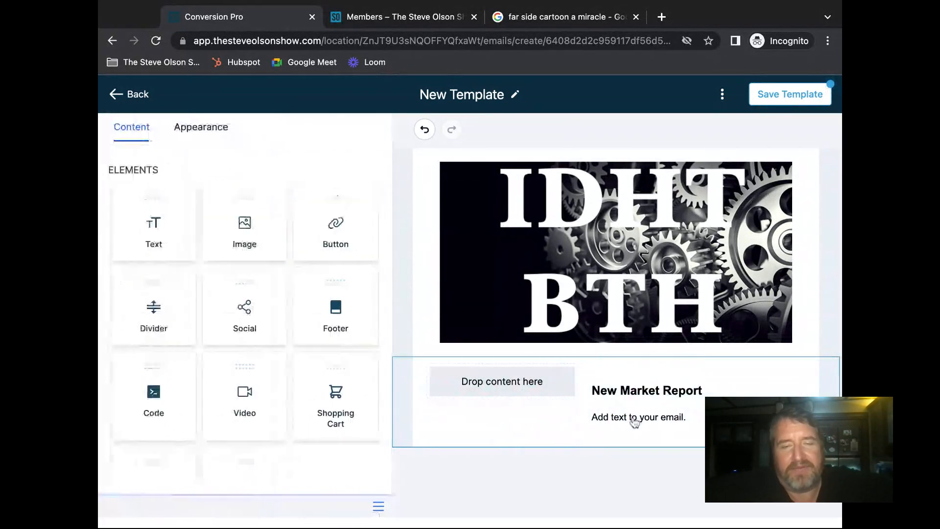
{"action": "left_click", "coordinate": [494, 391]}
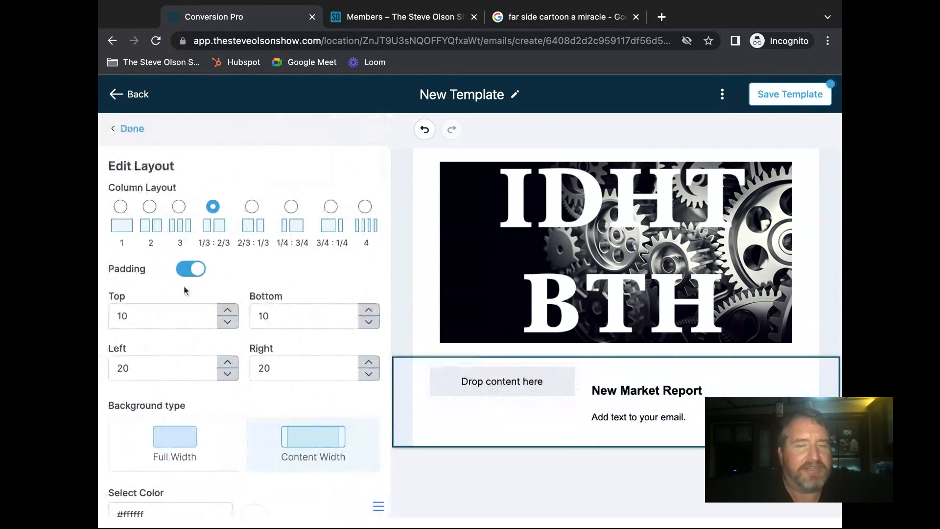
{"action": "left_click", "coordinate": [128, 129]}
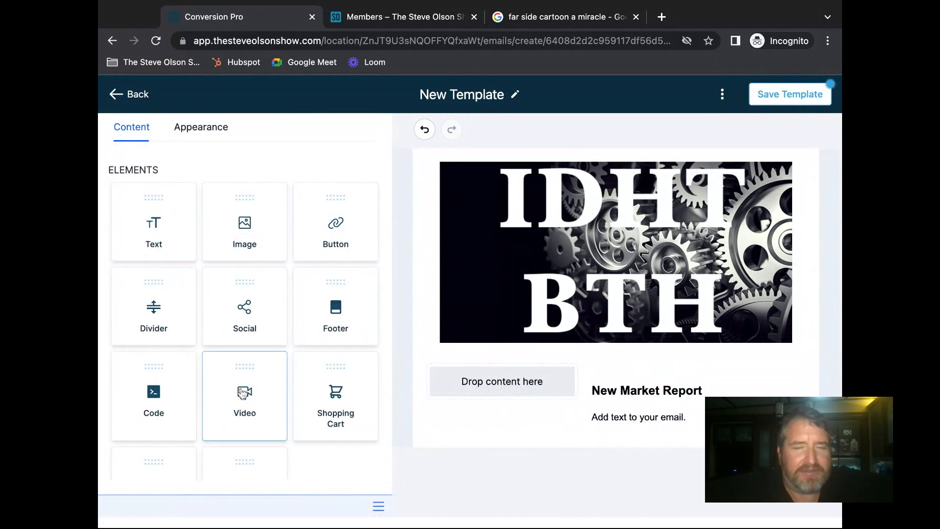
- Drop a video block into the left column, rename the template 'Market Report Template', and save it
{"action": "left_click_drag", "start_coordinate": [243, 394], "coordinate": [502, 372]}
{"action": "left_click_drag", "start_coordinate": [242, 394], "coordinate": [502, 395]}
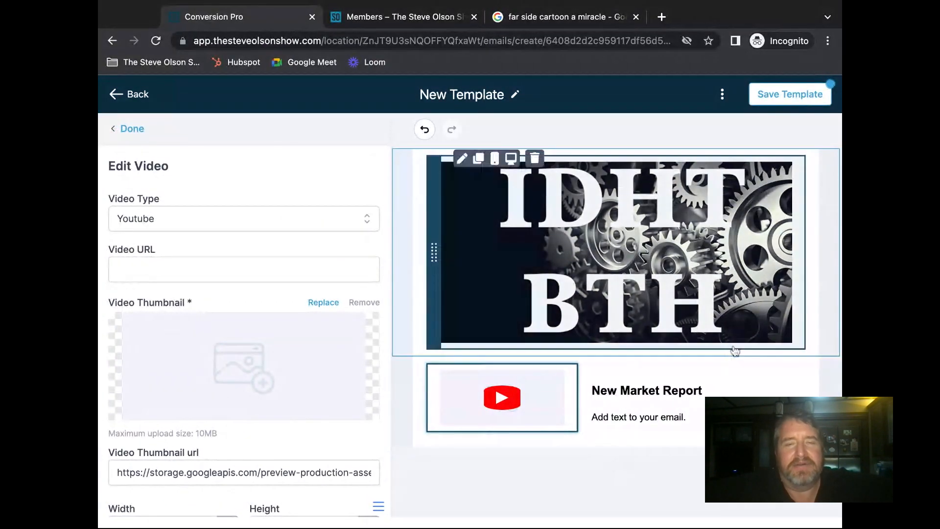
{"action": "left_click", "coordinate": [505, 96]}
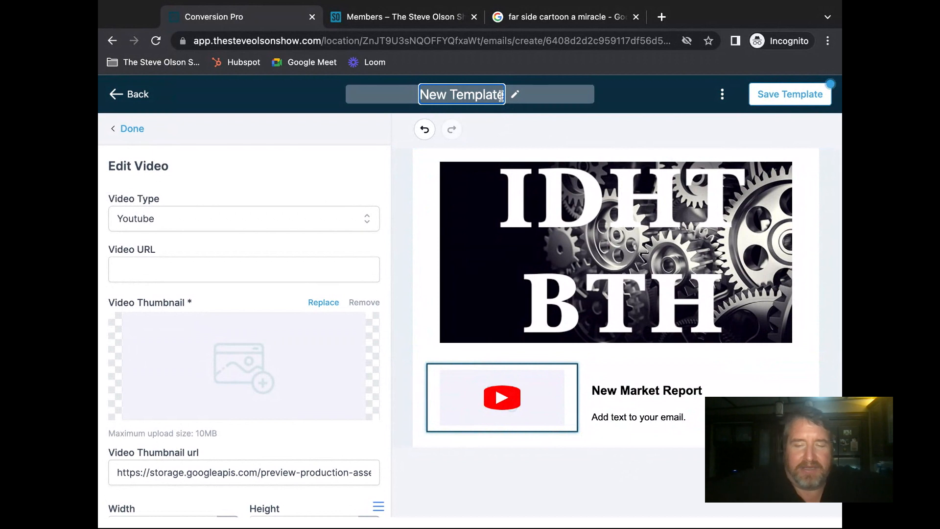
{"action": "key", "text": "BackSpace"}
{"action": "key", "text": "BackSpace"}
{"action": "key", "text": "BackSpace"}
{"action": "key", "text": "BackSpace"}
{"action": "key", "text": "BackSpace"}
{"action": "key", "text": "BackSpace"}
{"action": "key", "text": "BackSpace"}
{"action": "key", "text": "BackSpace"}
{"action": "key", "text": "BackSpace"}
{"action": "key", "text": "BackSpace"}
{"action": "key", "text": "BackSpace"}
{"action": "key", "text": "BackSpace"}
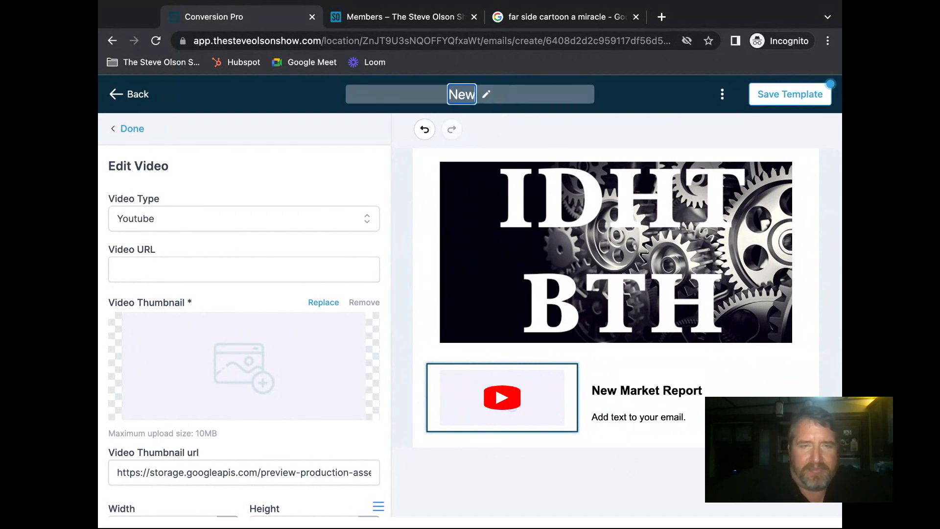
{"action": "type", "text": "Market Report Template"}
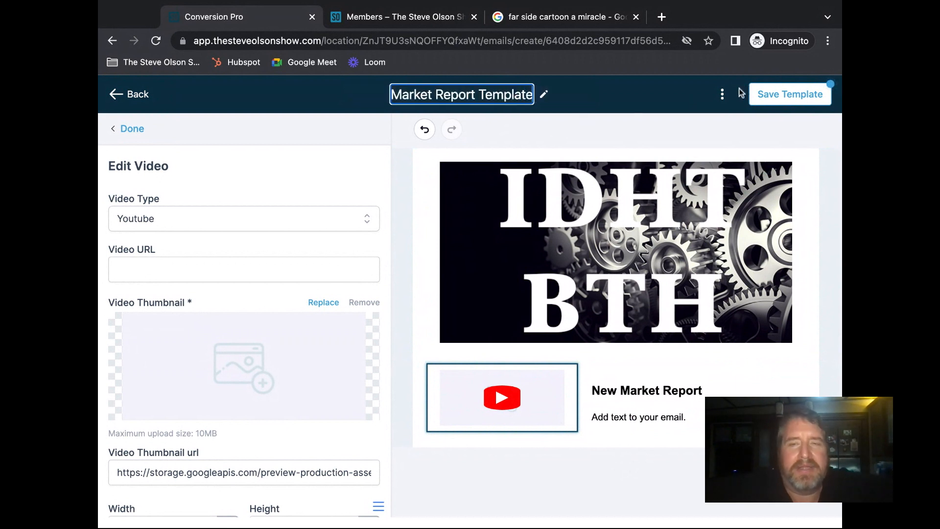
{"action": "left_click", "coordinate": [773, 95]}
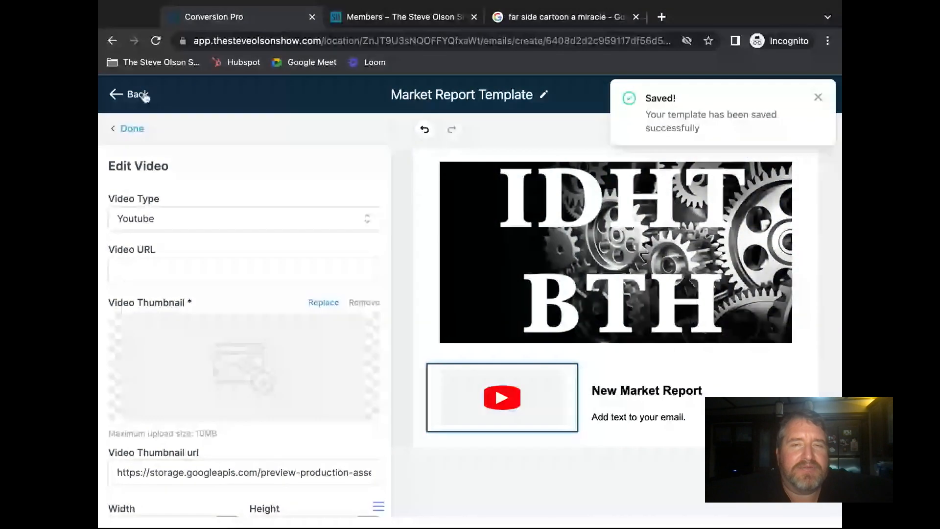
- Go to Emails > Campaigns, dismiss the card reminder and payment warning, and create a new campaign
{"action": "left_click", "coordinate": [819, 97]}
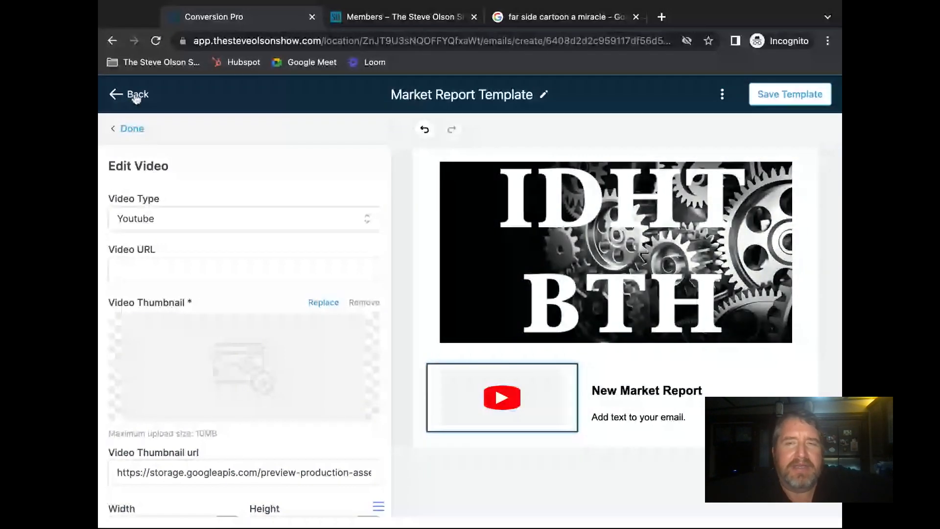
{"action": "left_click", "coordinate": [137, 96]}
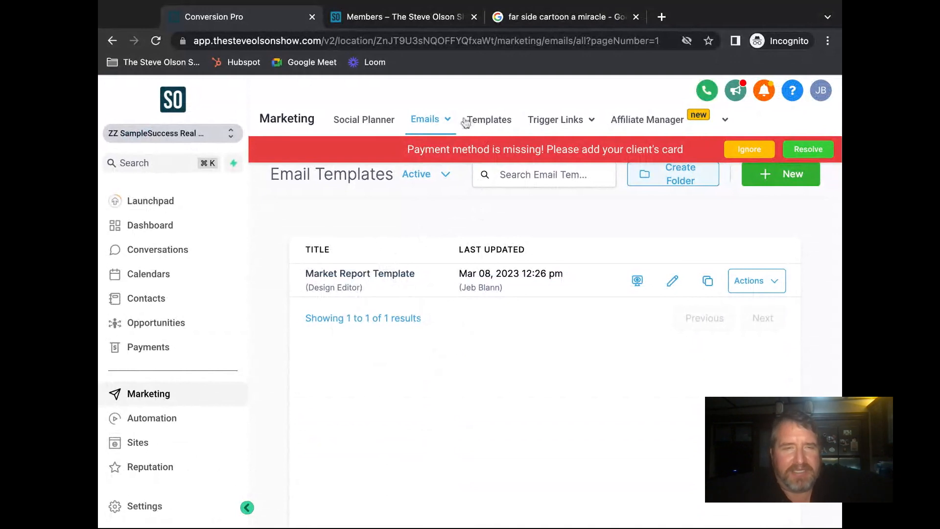
{"action": "left_click", "coordinate": [442, 122]}
{"action": "left_click", "coordinate": [420, 149]}
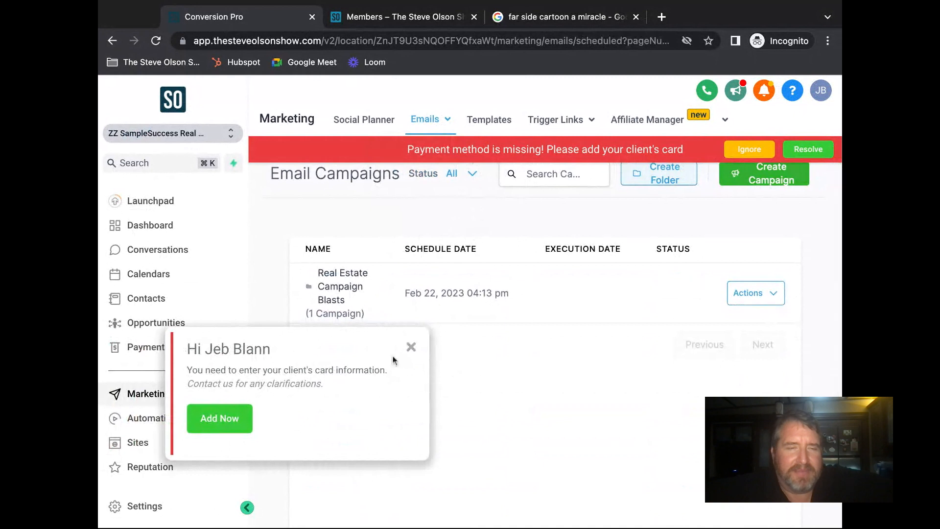
{"action": "left_click", "coordinate": [412, 347]}
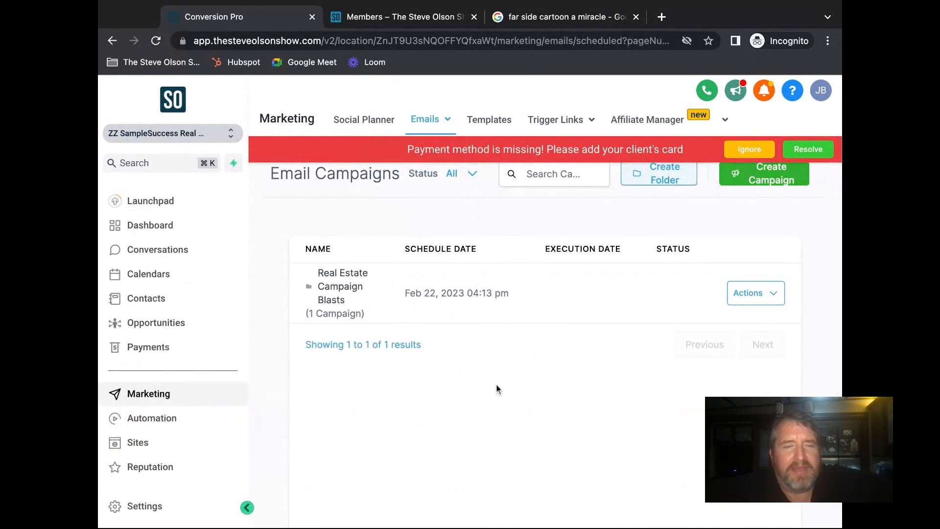
{"action": "scroll", "coordinate": [377, 314], "scroll_direction": "down", "scroll_amount": 1}
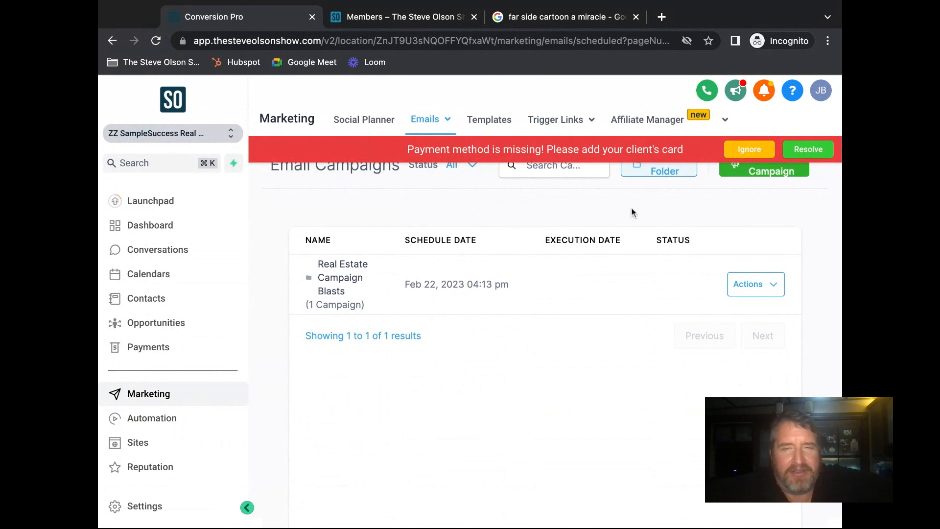
{"action": "left_click", "coordinate": [749, 155]}
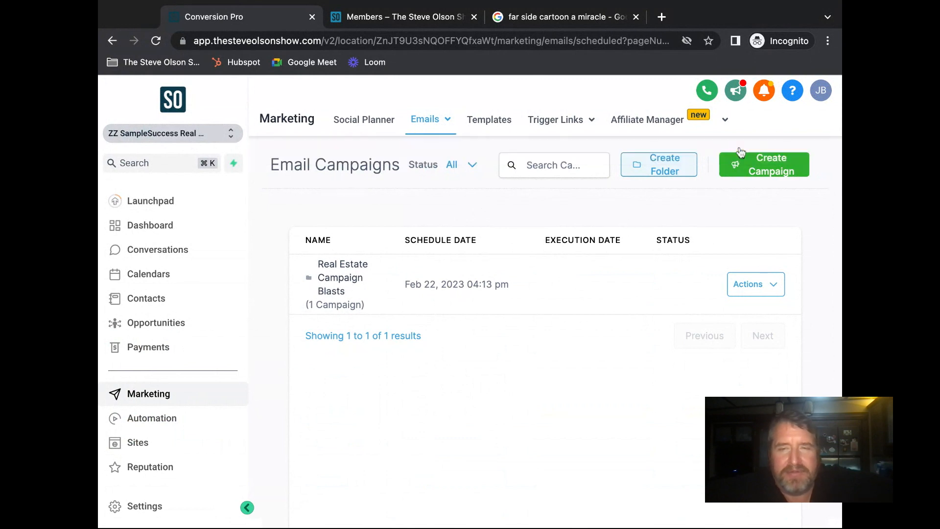
{"action": "left_click", "coordinate": [759, 169]}
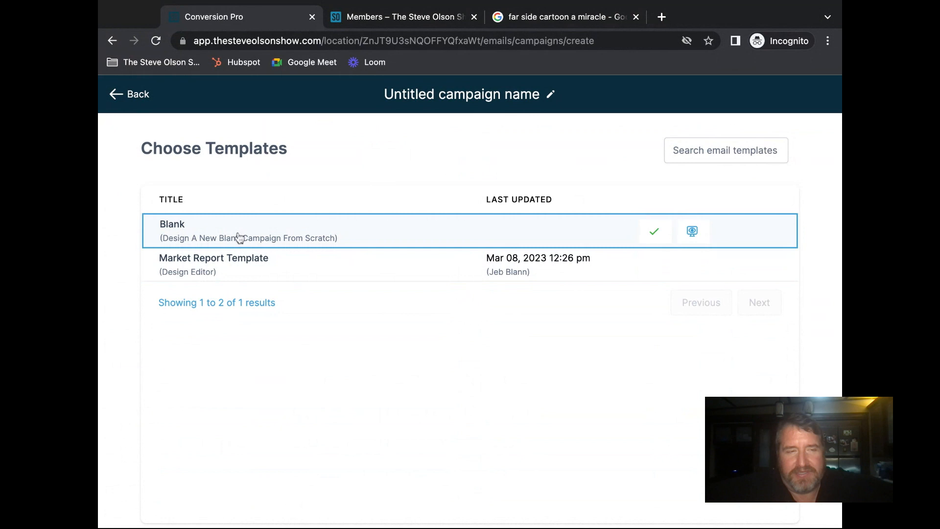
- Rename the campaign 'Market Report Weekly E-Mail' and build it from the Market Report Template
{"action": "left_click", "coordinate": [454, 93]}
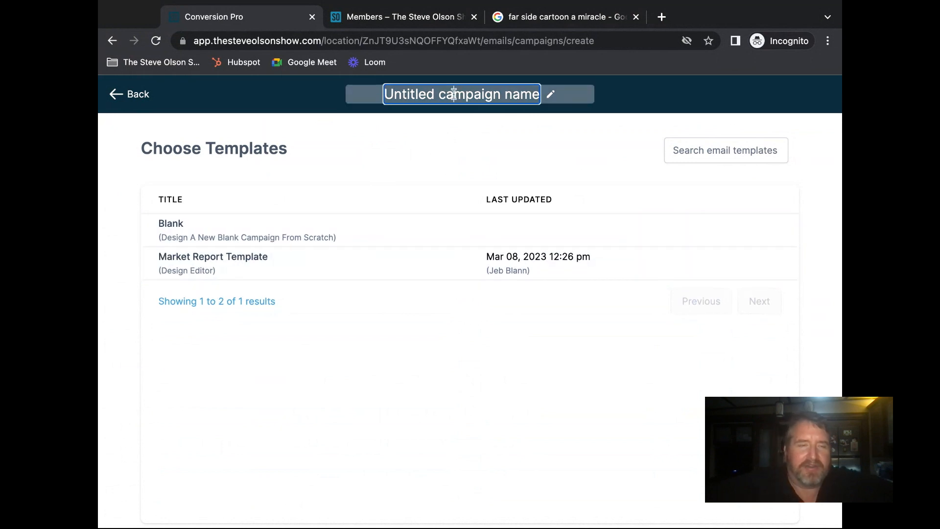
{"action": "type", "text": "Market"}
{"action": "key", "text": "super+a"}
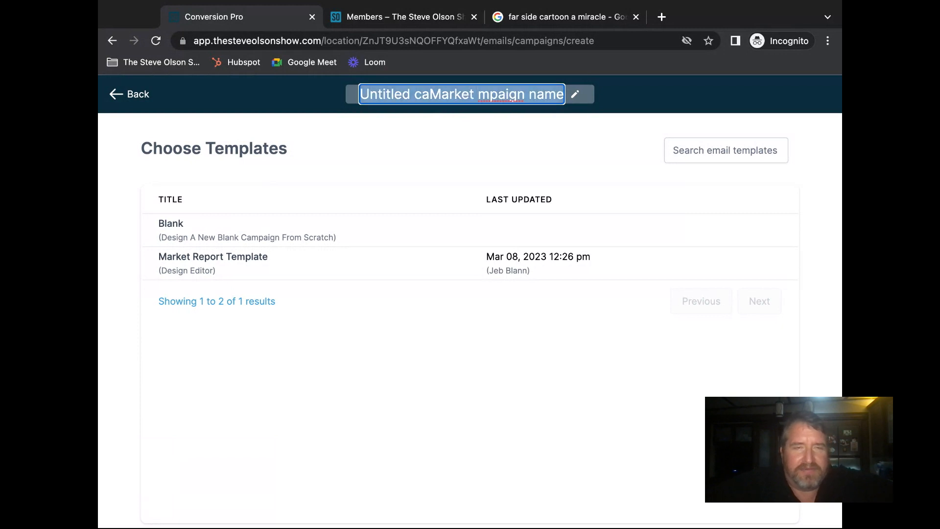
{"action": "type", "text": "Market"}
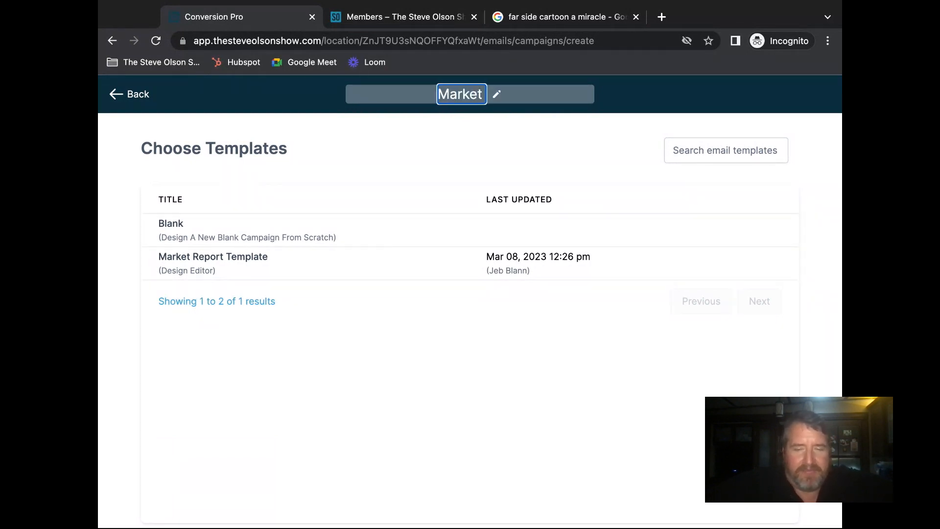
{"action": "type", "text": " Report Weekly E-Mail"}
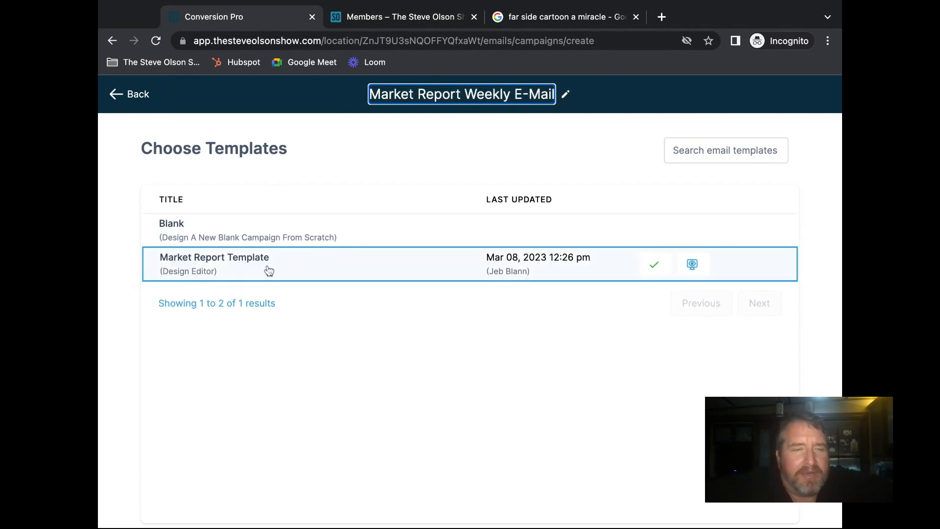
{"action": "left_click", "coordinate": [253, 266]}
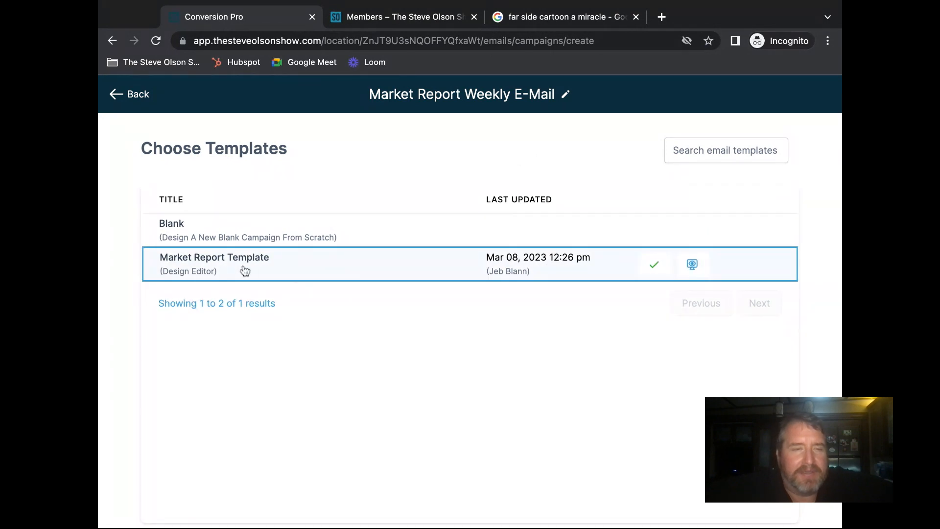
{"action": "left_click", "coordinate": [657, 266]}
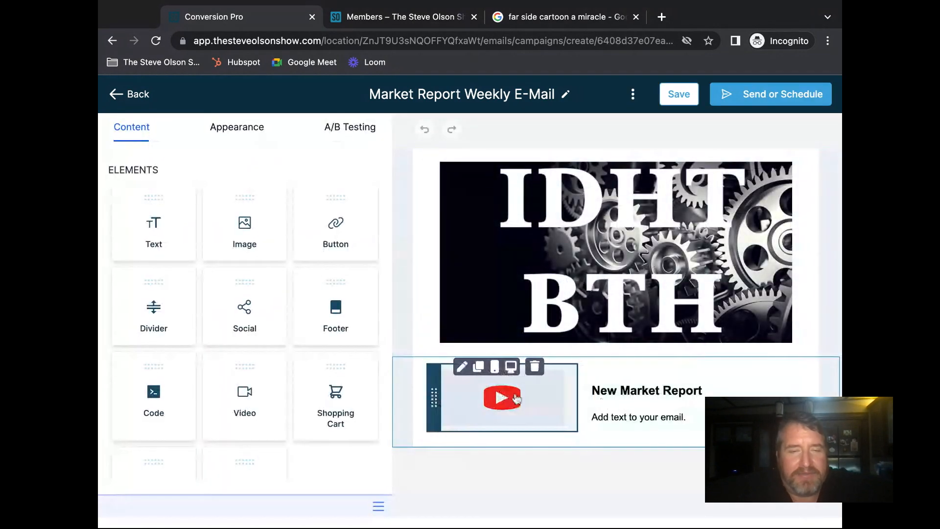
- Open the settings of the email's video block
{"action": "left_click", "coordinate": [549, 405]}
{"action": "scroll", "coordinate": [251, 354], "scroll_direction": "down", "scroll_amount": 3}
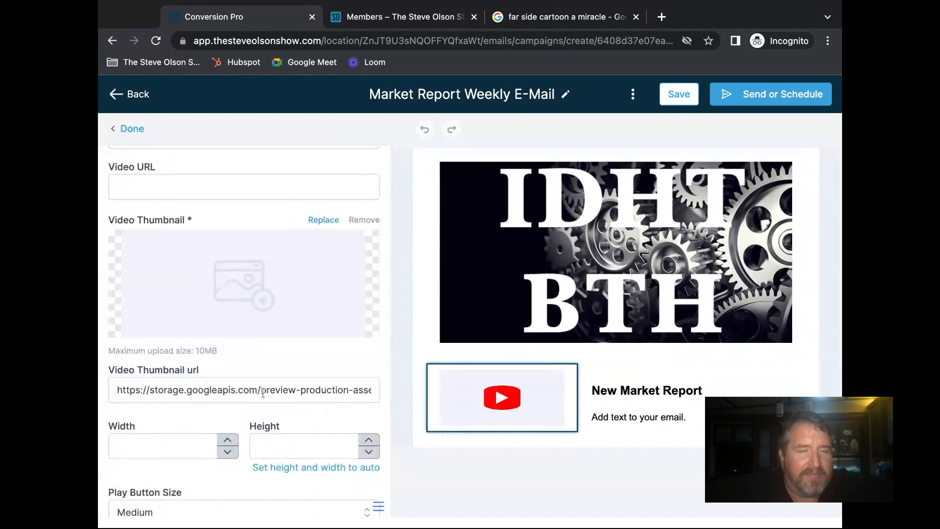
{"action": "scroll", "coordinate": [263, 362], "scroll_direction": "down", "scroll_amount": 2}
{"action": "scroll", "coordinate": [263, 363], "scroll_direction": "up", "scroll_amount": 3}
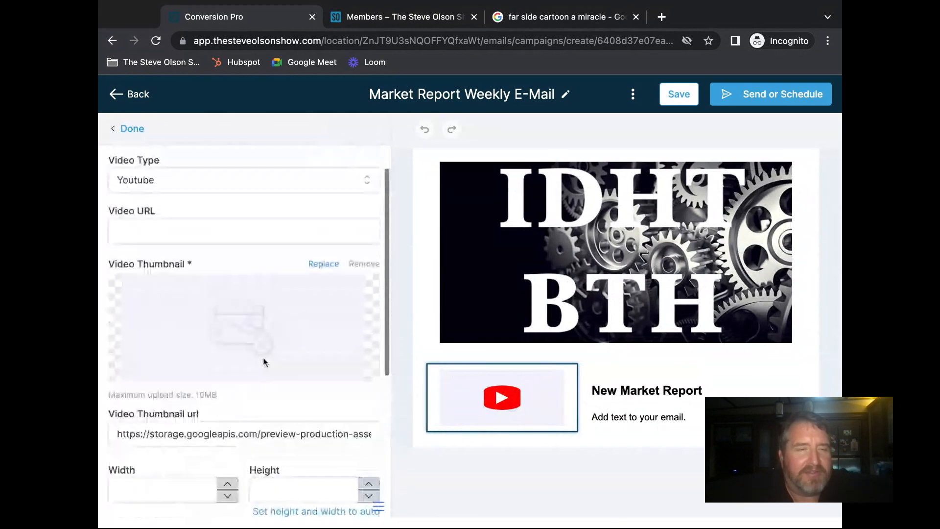
{"action": "scroll", "coordinate": [263, 361], "scroll_direction": "down", "scroll_amount": 1}
{"action": "scroll", "coordinate": [243, 281], "scroll_direction": "up", "scroll_amount": 2}
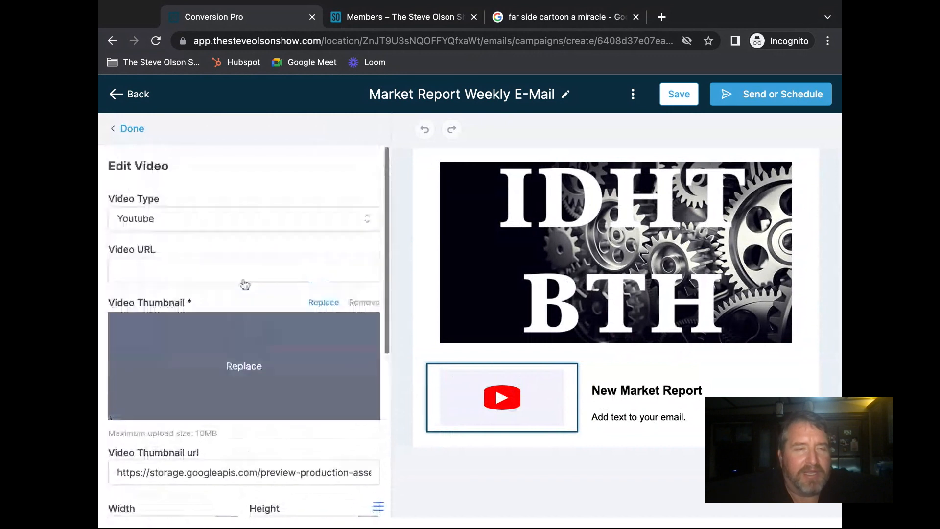
- Keep Youtube as the video type and open a new incognito tab to find the video
{"action": "left_click", "coordinate": [190, 219]}
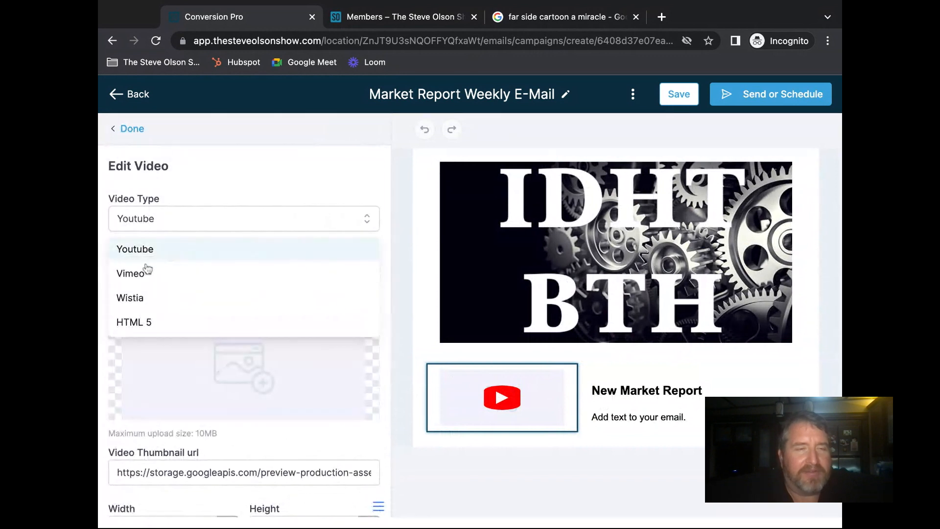
{"action": "scroll", "coordinate": [354, 258], "scroll_direction": "down", "scroll_amount": 1}
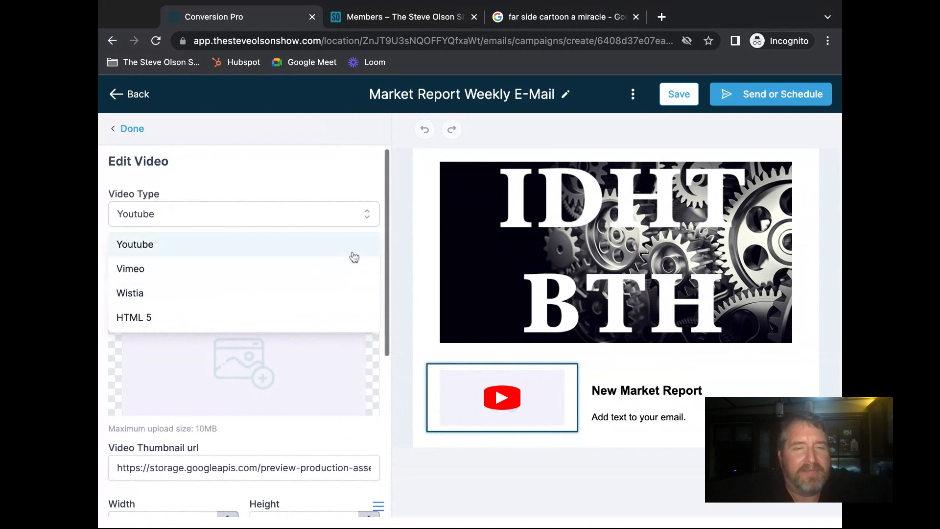
{"action": "left_click", "coordinate": [346, 430]}
{"action": "left_click", "coordinate": [213, 265]}
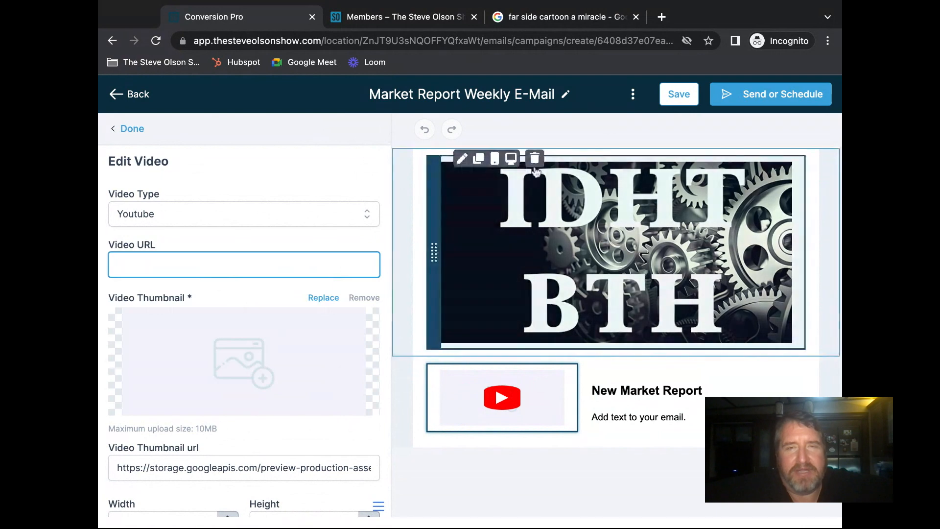
{"action": "left_click", "coordinate": [661, 17]}
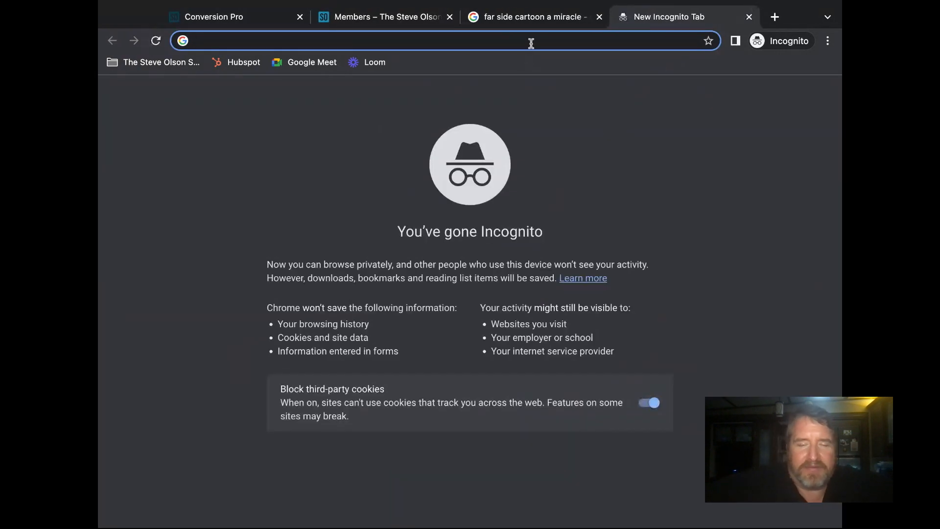
- Go to YouTube and search for 'jedi cat'
{"action": "type", "text": "you"}
{"action": "key", "text": "Return"}
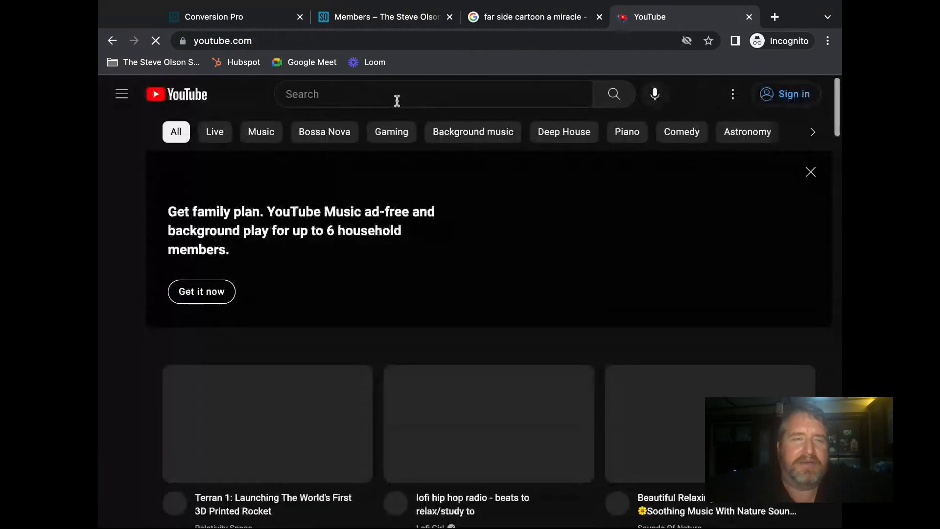
{"action": "left_click", "coordinate": [398, 99]}
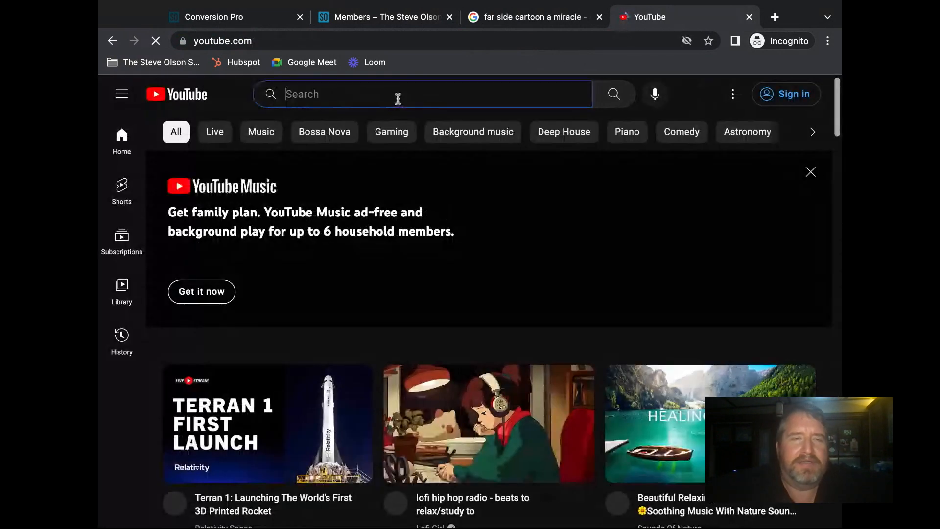
{"action": "type", "text": "jedi cat"}
{"action": "key", "text": "Return"}
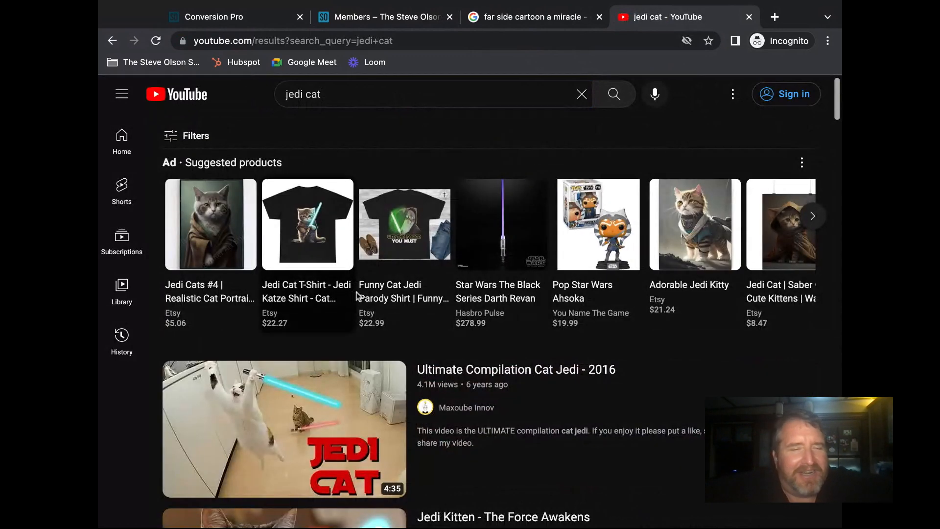
- Open 'Ultimate Compilation Cat Jedi - 2016' and copy its URL from the address bar
{"action": "scroll", "coordinate": [449, 356], "scroll_direction": "down", "scroll_amount": 3}
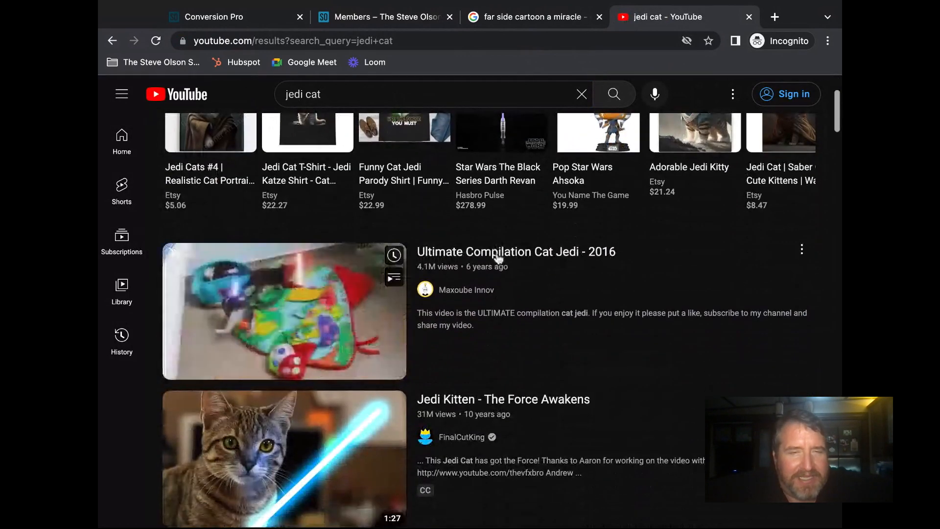
{"action": "left_click", "coordinate": [513, 252]}
{"action": "left_click", "coordinate": [375, 41]}
{"action": "key", "text": "ctrl+c"}
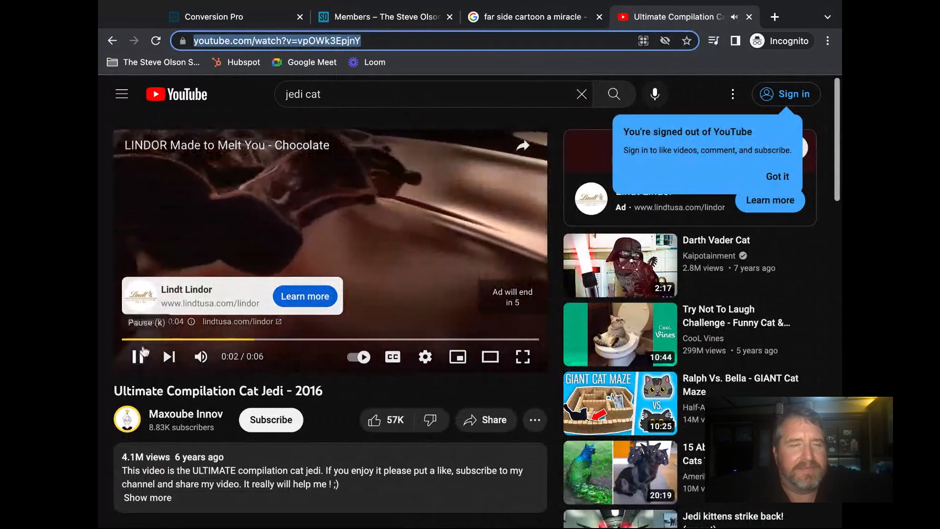
{"action": "left_click", "coordinate": [138, 357]}
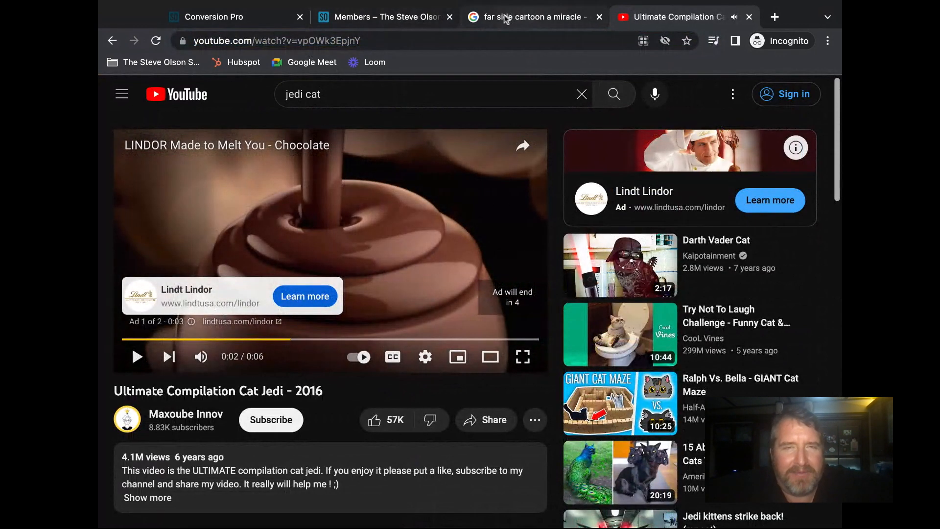
{"action": "left_click", "coordinate": [334, 18]}
- Paste the Jedi Cat link as the video URL and change the text to 'Home Values are skyrocketing.'
{"action": "left_click", "coordinate": [259, 18]}
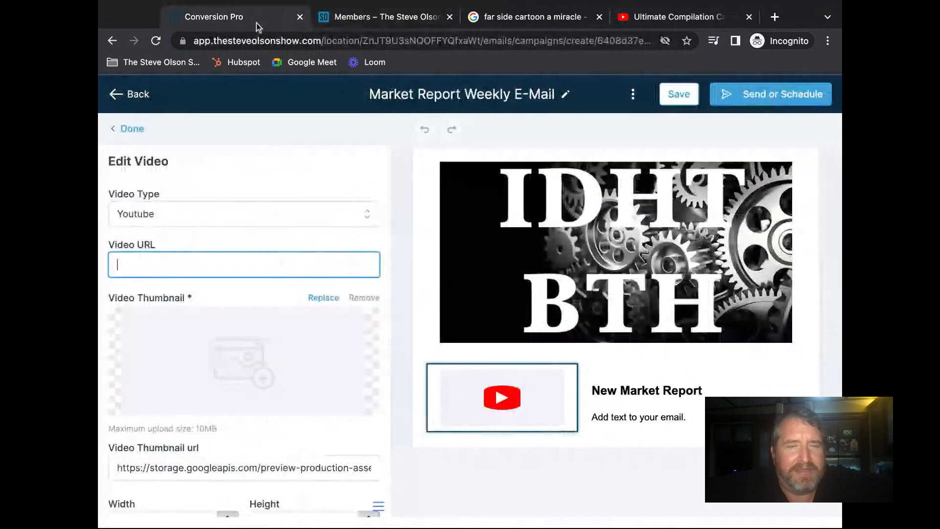
{"action": "key", "text": "ctrl+v"}
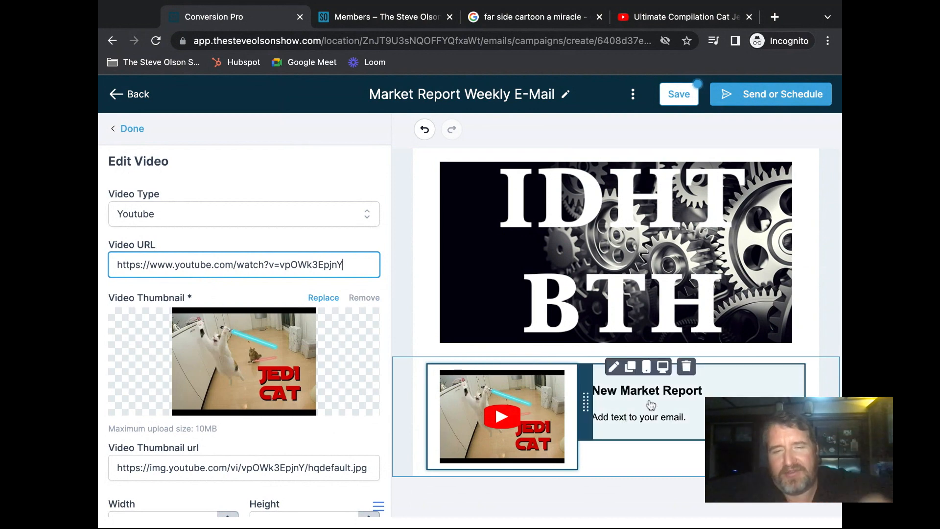
{"action": "left_click", "coordinate": [646, 422]}
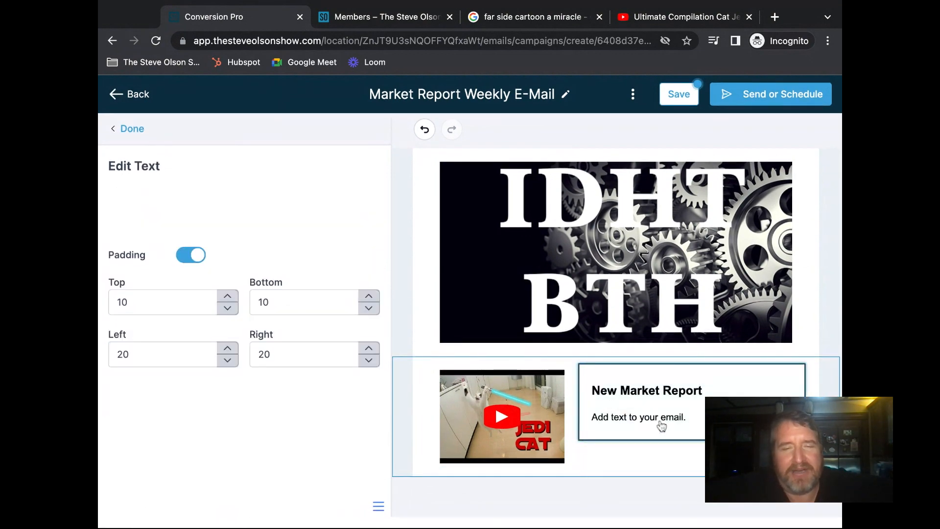
{"action": "left_click_drag", "start_coordinate": [214, 313], "coordinate": [116, 321]}
{"action": "type", "text": "Home "}
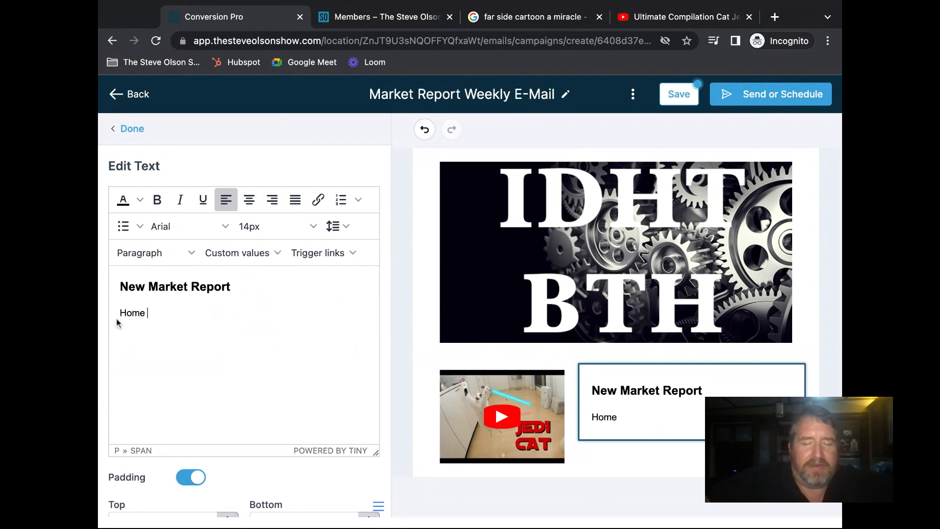
{"action": "type", "text": "Value"}
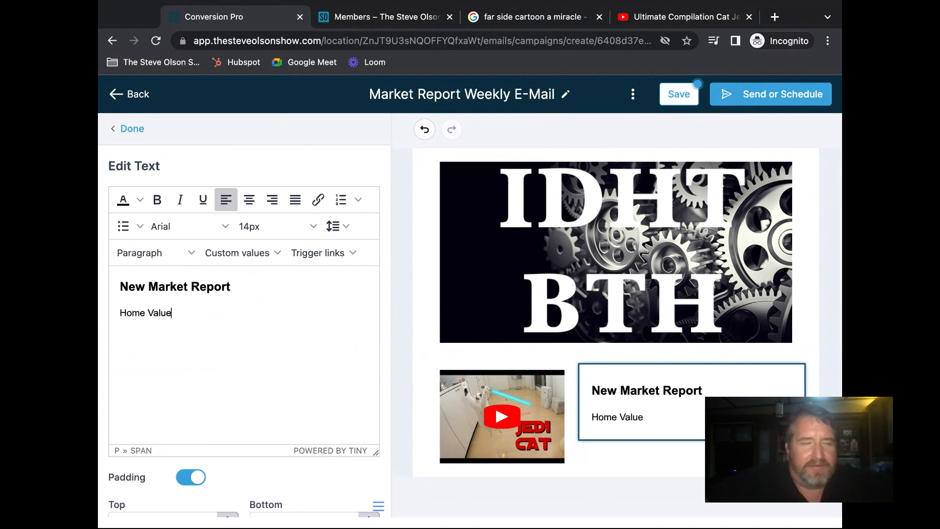
{"action": "type", "text": "s are"}
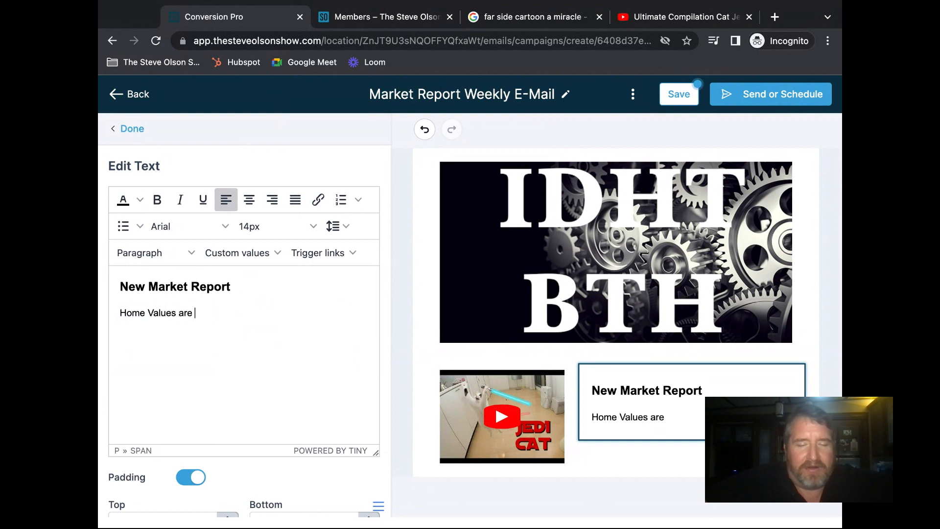
{"action": "type", "text": " skyrocketing..."}
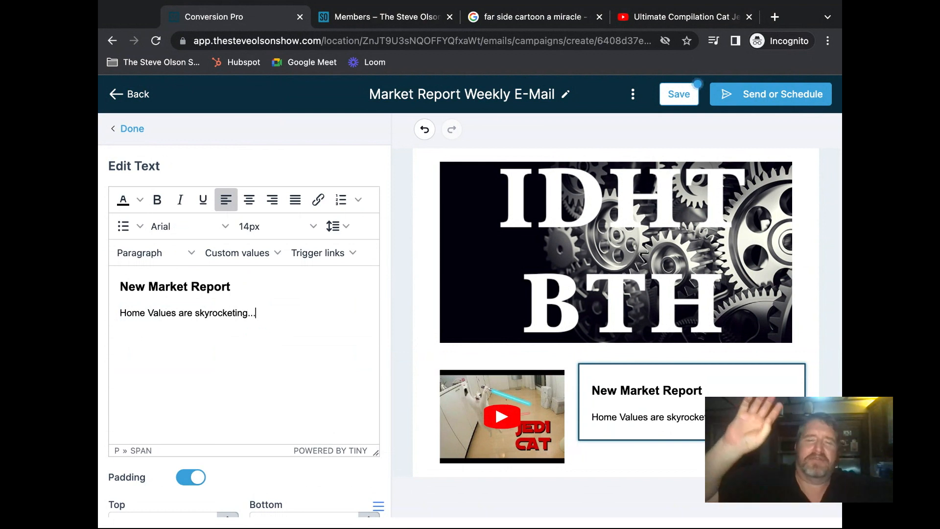
- Save the campaign and dismiss the saved confirmation
{"action": "mouse_move", "coordinate": [636, 377]}
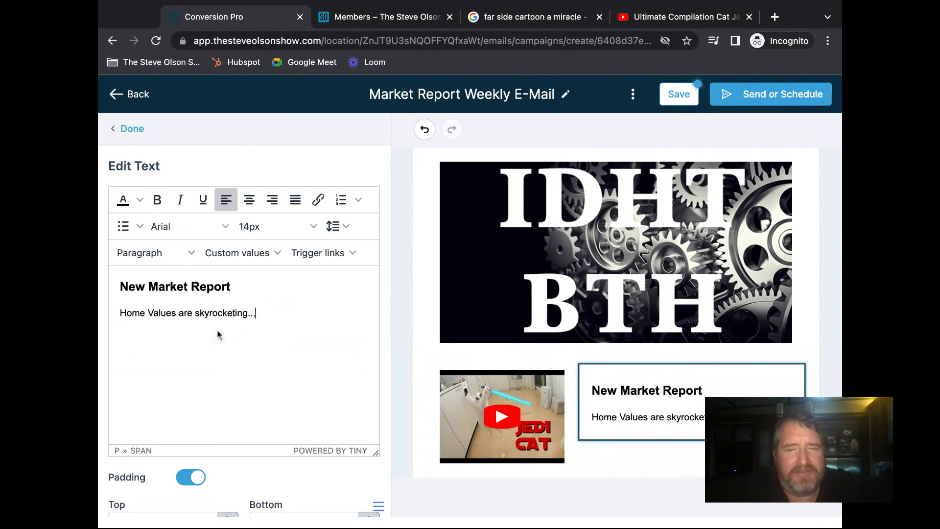
{"action": "scroll", "coordinate": [218, 335], "scroll_direction": "down", "scroll_amount": 1}
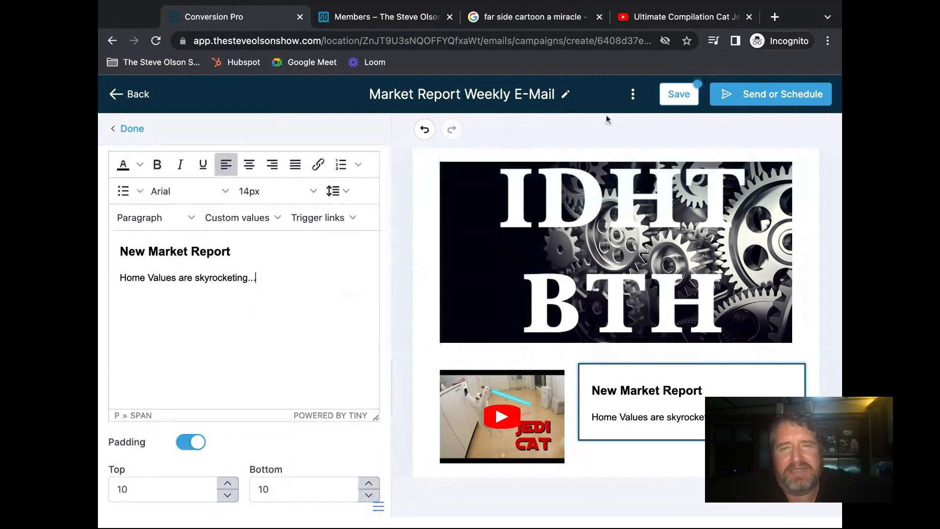
{"action": "left_click", "coordinate": [683, 98]}
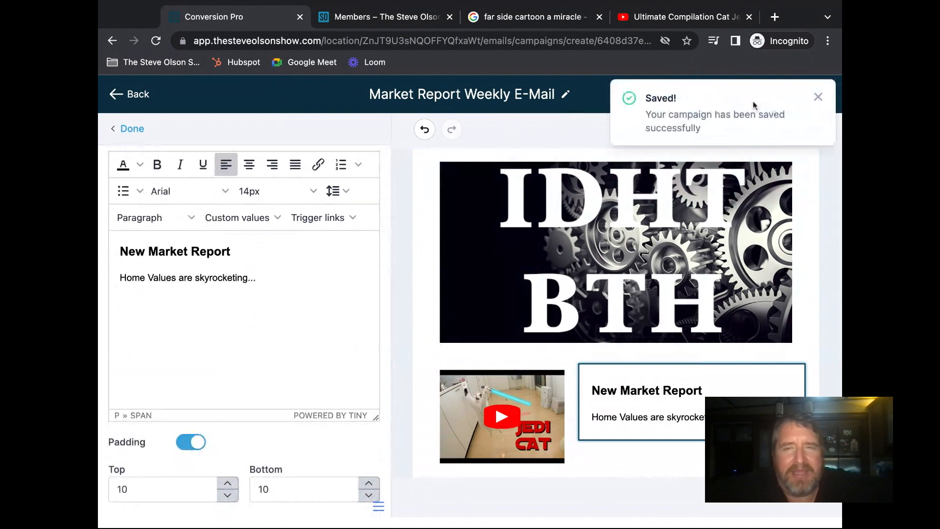
{"action": "left_click", "coordinate": [819, 97]}
- Choose Schedule under Send or Schedule and set the send date to 14 March 2023
{"action": "left_click", "coordinate": [771, 96]}
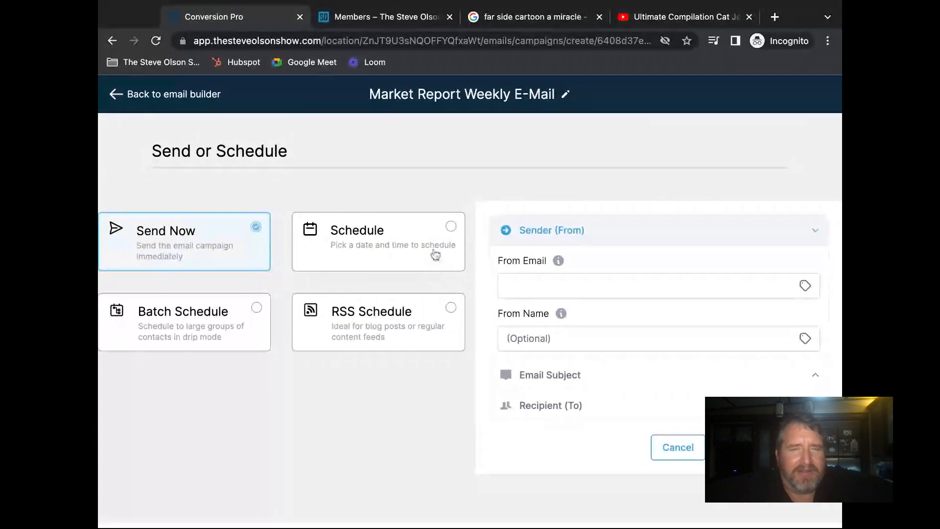
{"action": "left_click", "coordinate": [432, 231]}
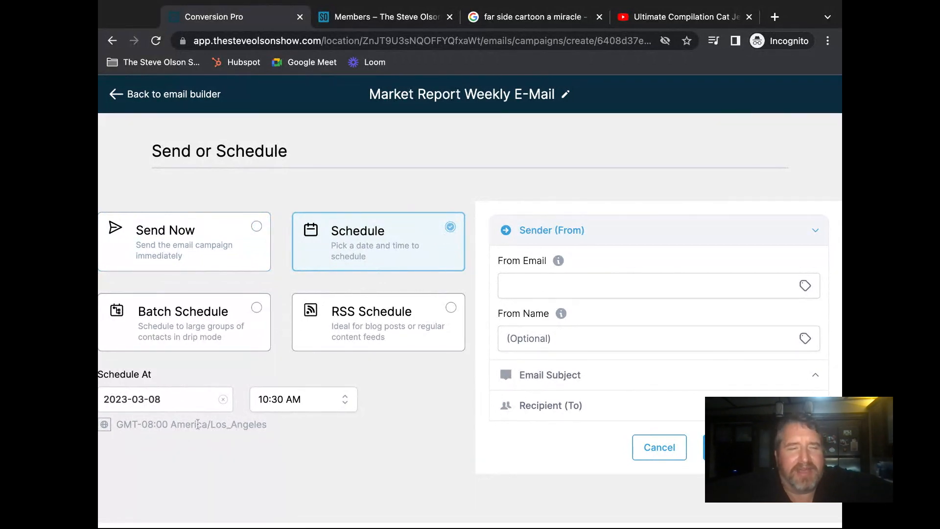
{"action": "left_click", "coordinate": [223, 399]}
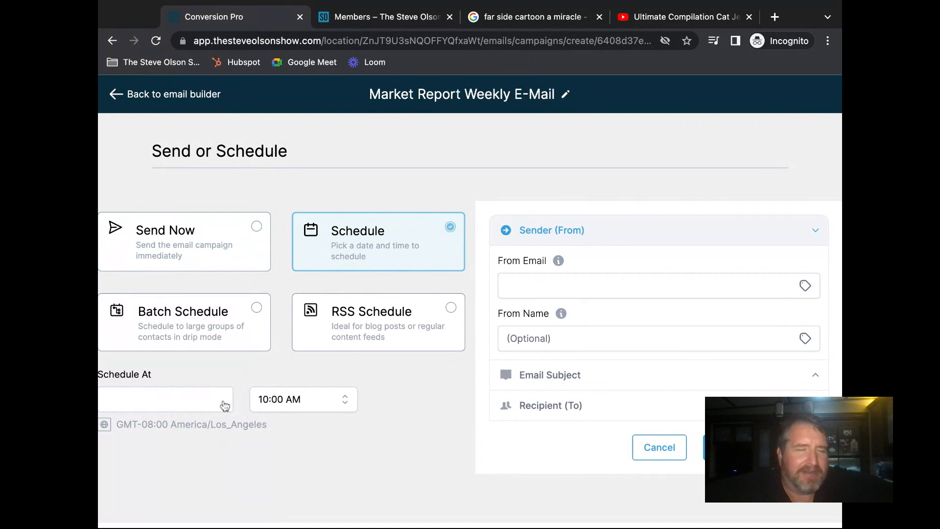
{"action": "left_click", "coordinate": [199, 398]}
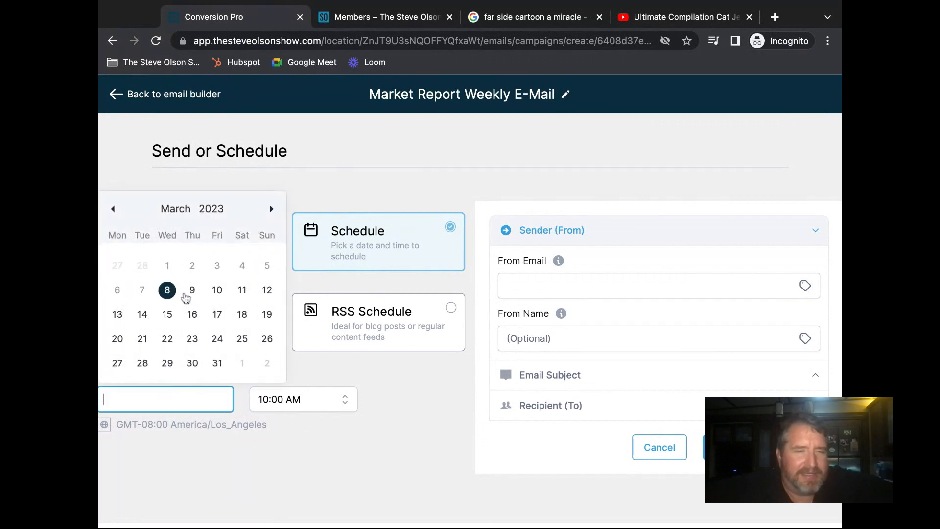
{"action": "left_click", "coordinate": [143, 314]}
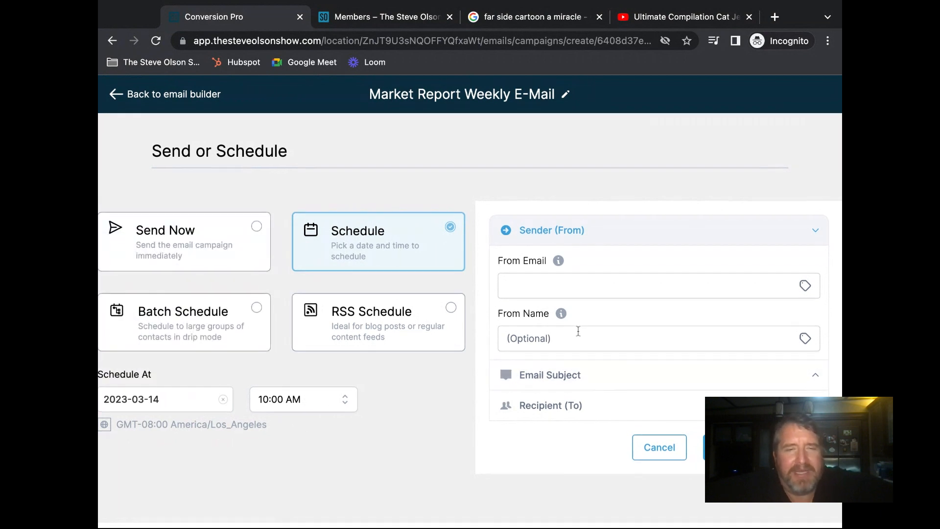
- Fill in the sender's email address and name, then expand the Email Subject settings
{"action": "left_click", "coordinate": [548, 287]}
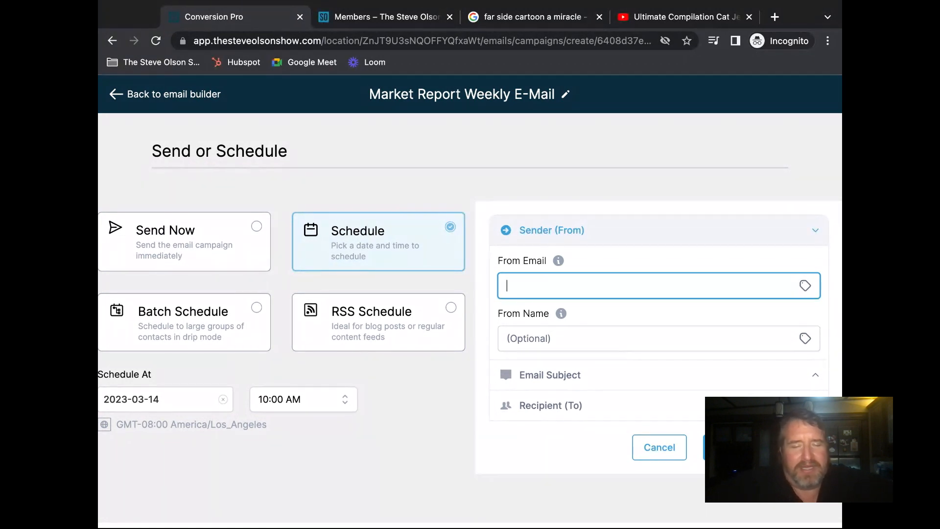
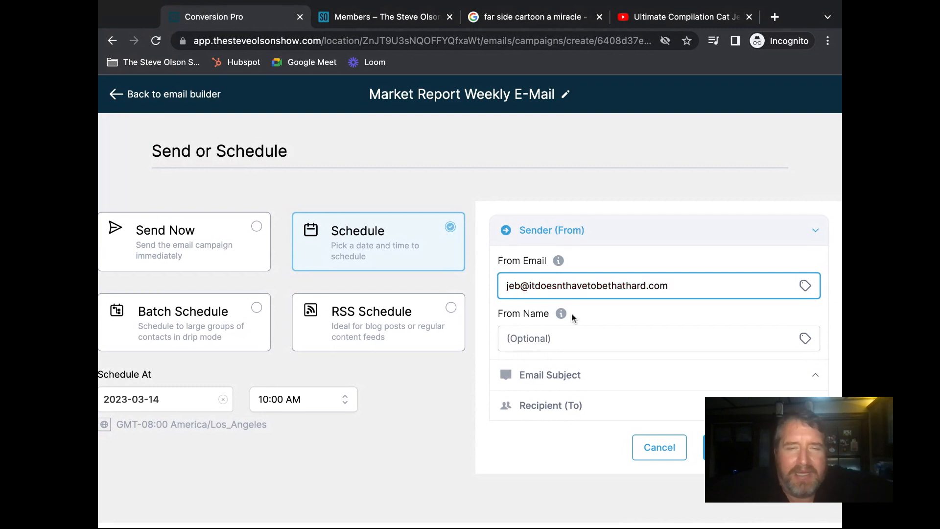
{"action": "left_click", "coordinate": [563, 340]}
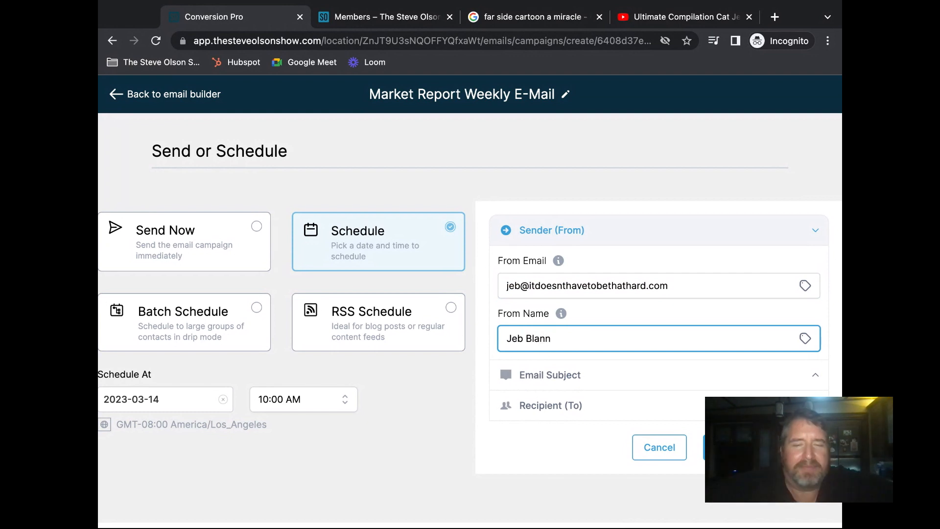
{"action": "left_click", "coordinate": [562, 376]}
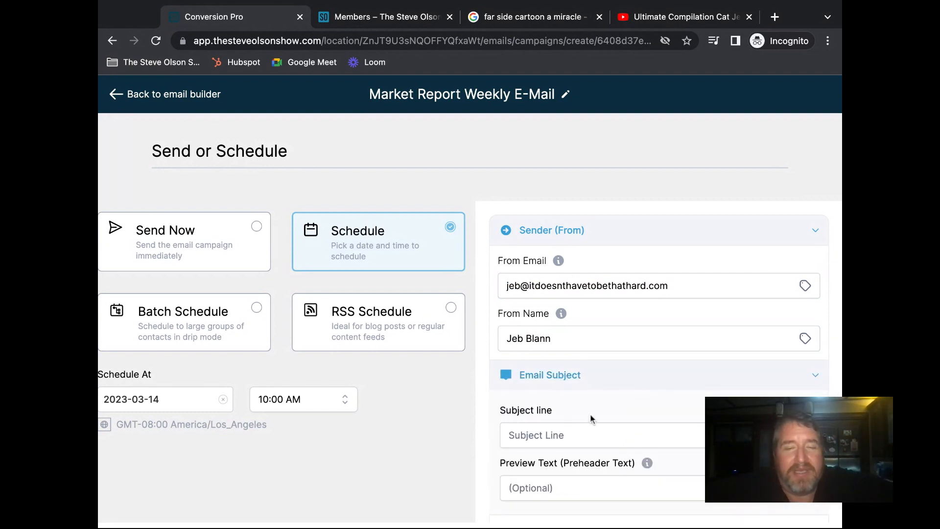
{"action": "scroll", "coordinate": [589, 413], "scroll_direction": "down", "scroll_amount": 2}
- Enter the subject line 'Market Report - 3/14/2023'
{"action": "left_click", "coordinate": [589, 385]}
{"action": "type", "text": "Market Report - 3/14/2023"}
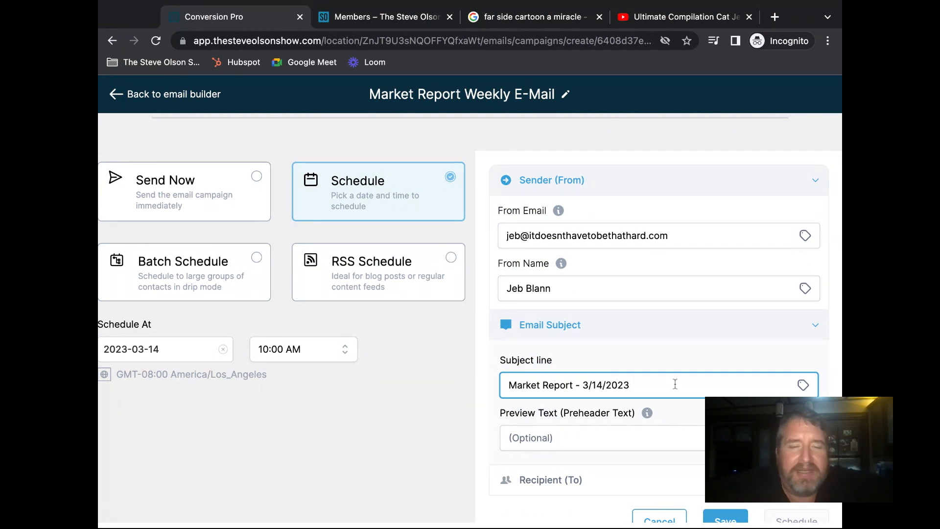
{"action": "scroll", "coordinate": [675, 385], "scroll_direction": "down", "scroll_amount": 2}
- Enter the preview text 'Look inside for the latest information about' and expand the Recipient section
{"action": "left_click", "coordinate": [574, 403]}
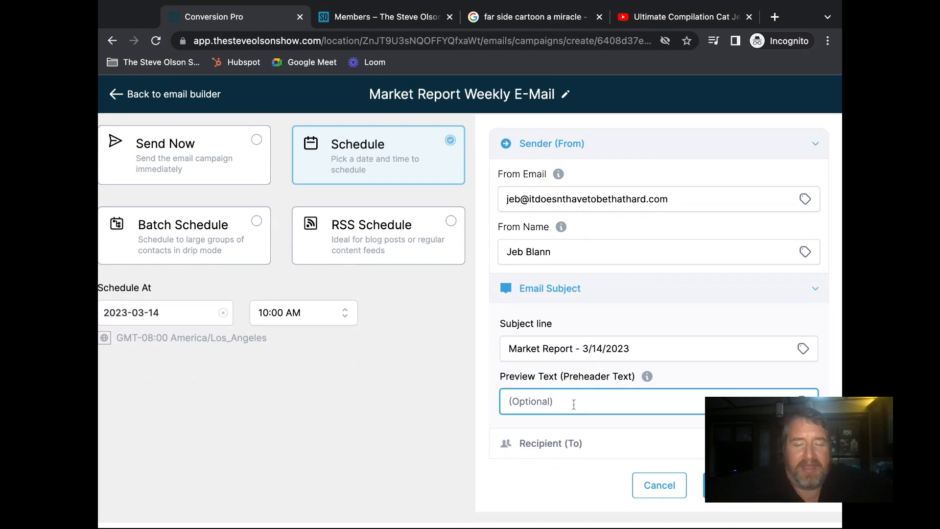
{"action": "type", "text": "Look"}
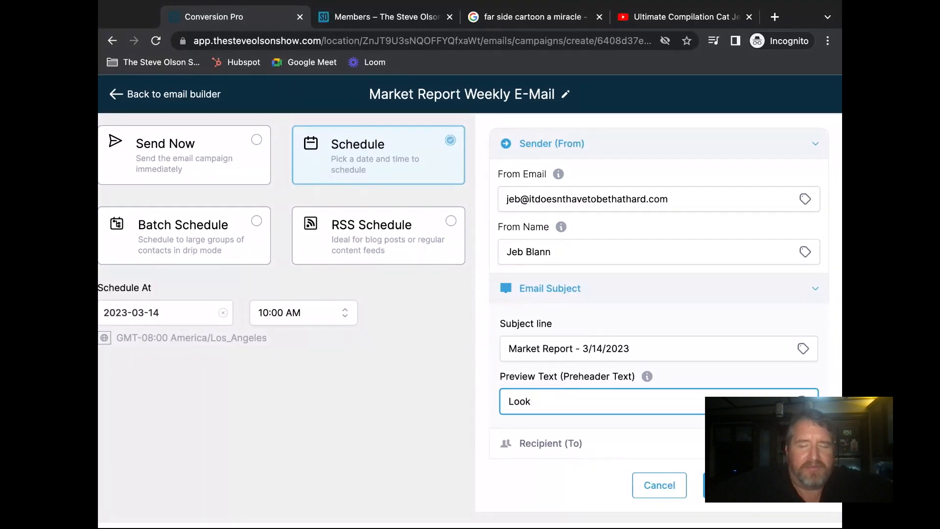
{"action": "type", "text": "insode wi"}
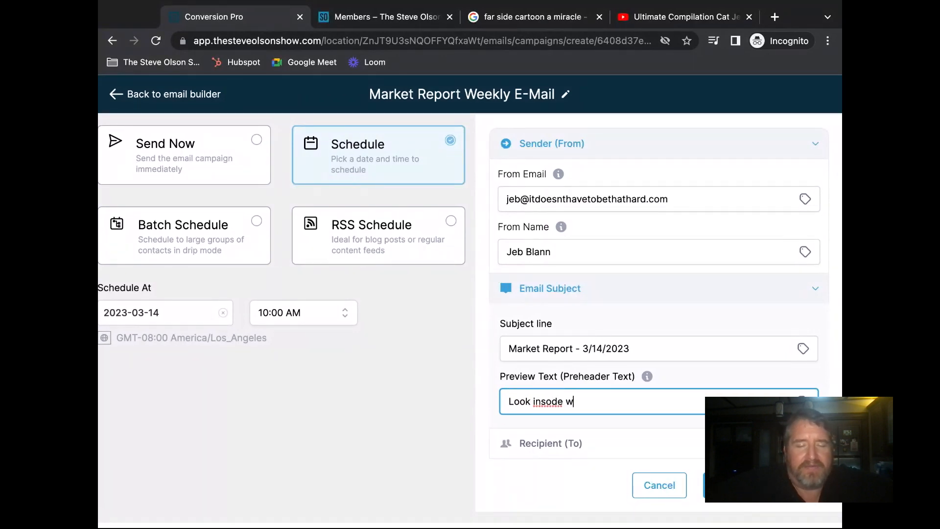
{"action": "key", "text": "BackSpace"}
{"action": "key", "text": "BackSpace"}
{"action": "key", "text": "BackSpace"}
{"action": "type", "text": "ide for the lates"}
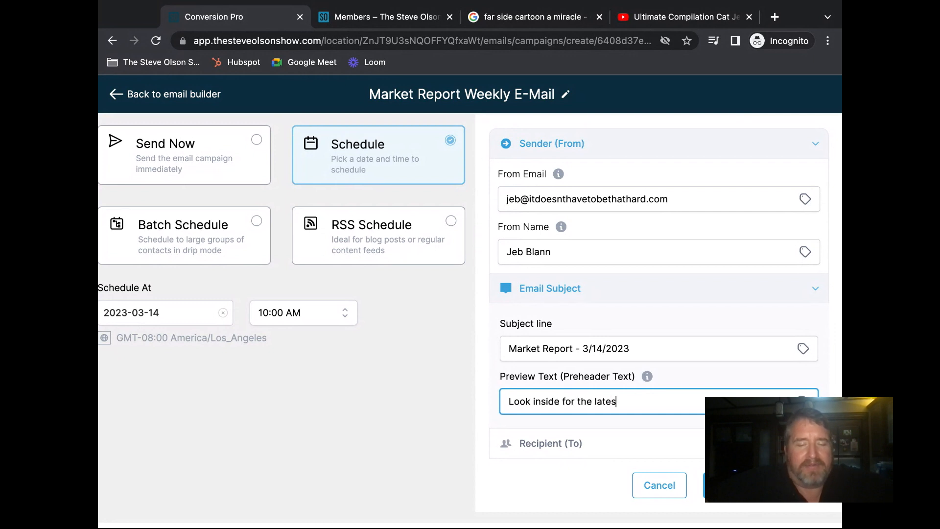
{"action": "type", "text": "t intoem"}
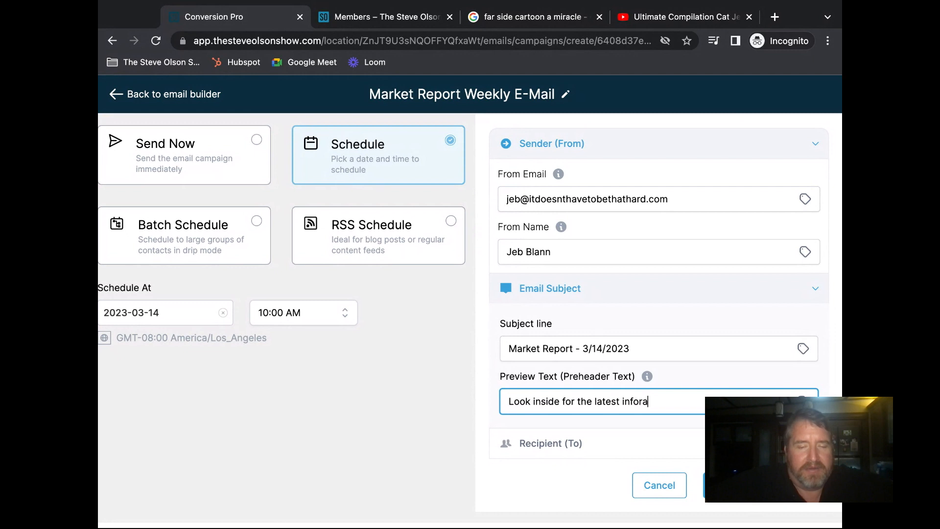
{"action": "key", "text": "BackSpace"}
{"action": "type", "text": "matiuon"}
{"action": "key", "text": "BackSpace"}
{"action": "key", "text": "BackSpace"}
{"action": "key", "text": "BackSpace"}
{"action": "type", "text": "on about"}
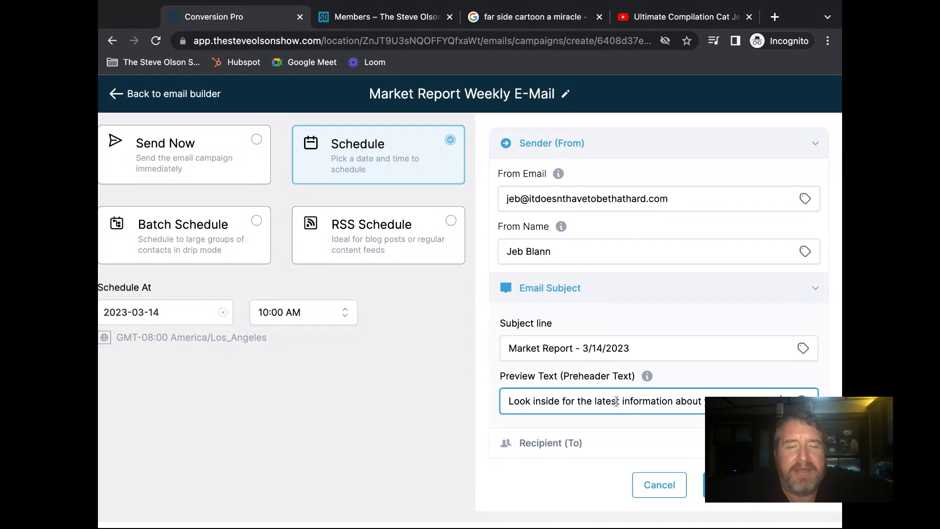
{"action": "left_click", "coordinate": [562, 449]}
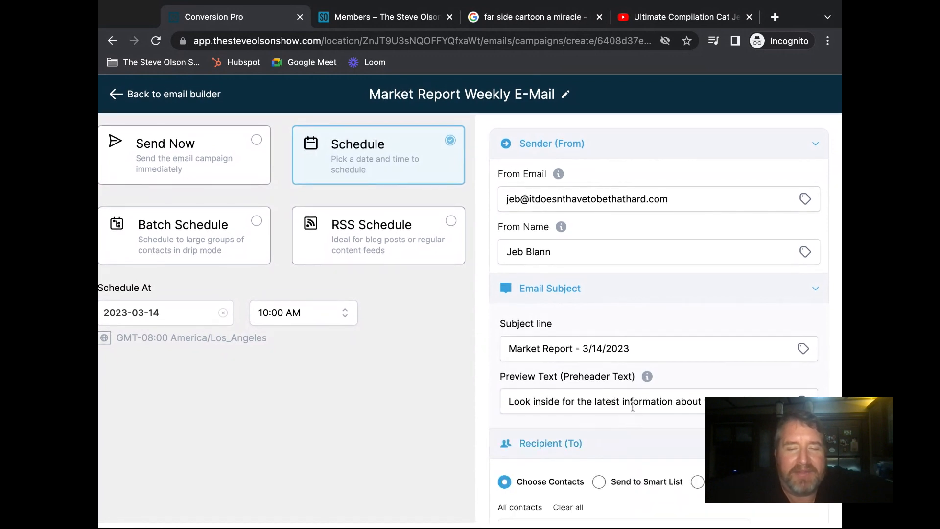
- Send to contacts tagged 'market insights report: active', including those tagged later, via Advance Conditions 'Yes, include them'
{"action": "scroll", "coordinate": [633, 407], "scroll_direction": "down", "scroll_amount": 2}
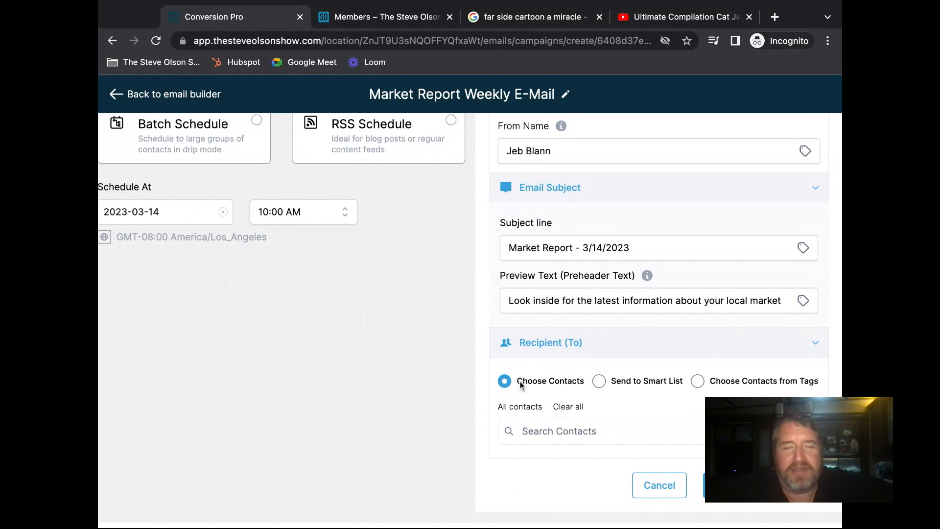
{"action": "left_click", "coordinate": [697, 381]}
{"action": "left_click", "coordinate": [626, 433]}
{"action": "type", "text": "a"}
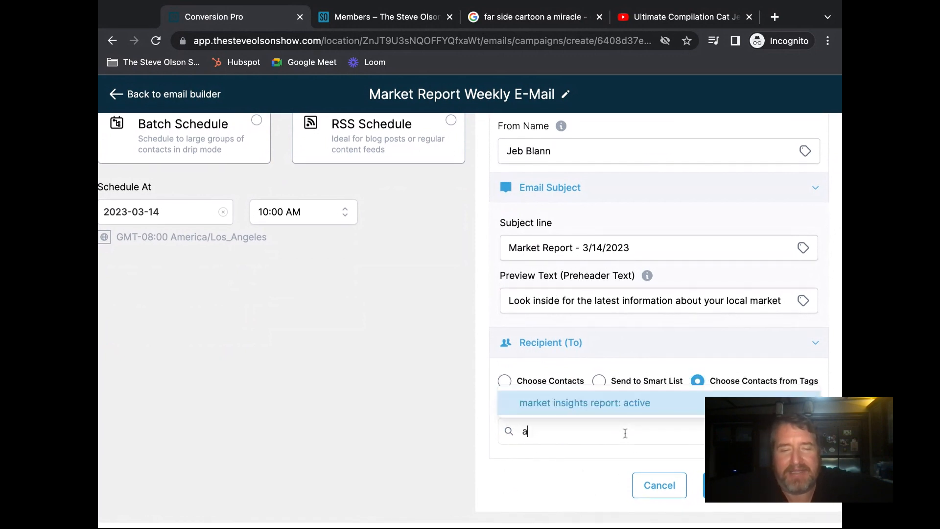
{"action": "left_click", "coordinate": [601, 403]}
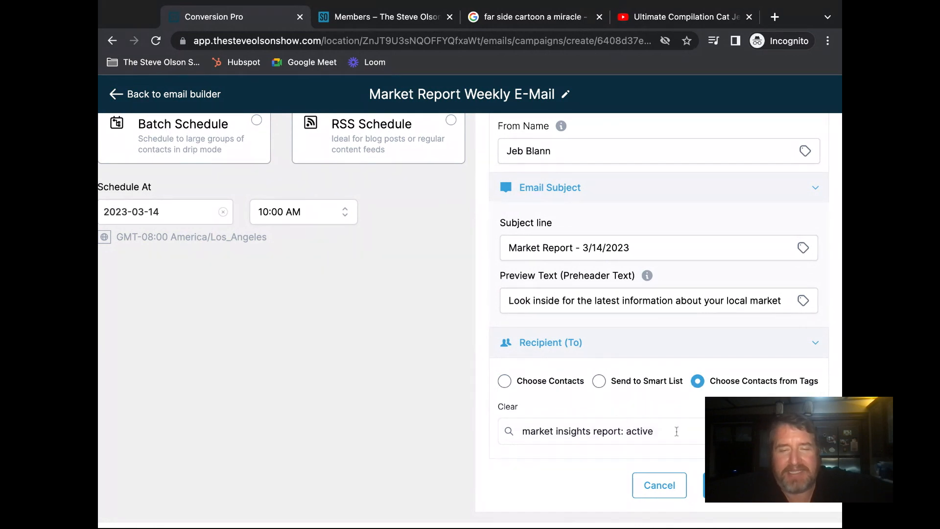
{"action": "scroll", "coordinate": [612, 431], "scroll_direction": "down", "scroll_amount": 2}
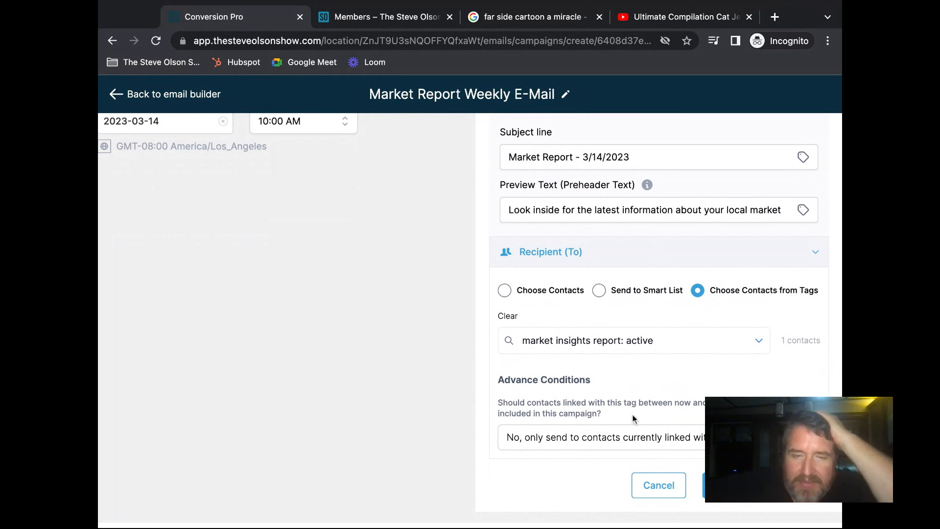
{"action": "left_click", "coordinate": [654, 439]}
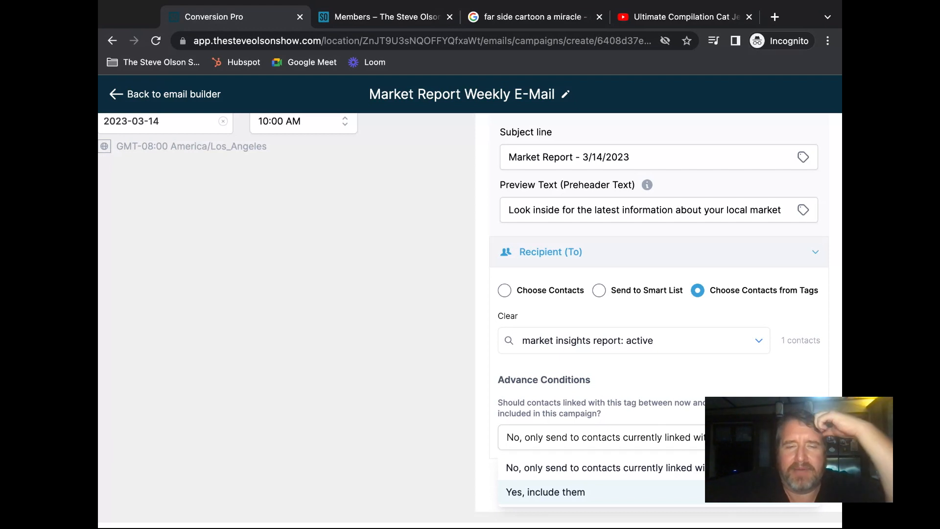
{"action": "scroll", "coordinate": [754, 492], "scroll_direction": "up", "scroll_amount": 1}
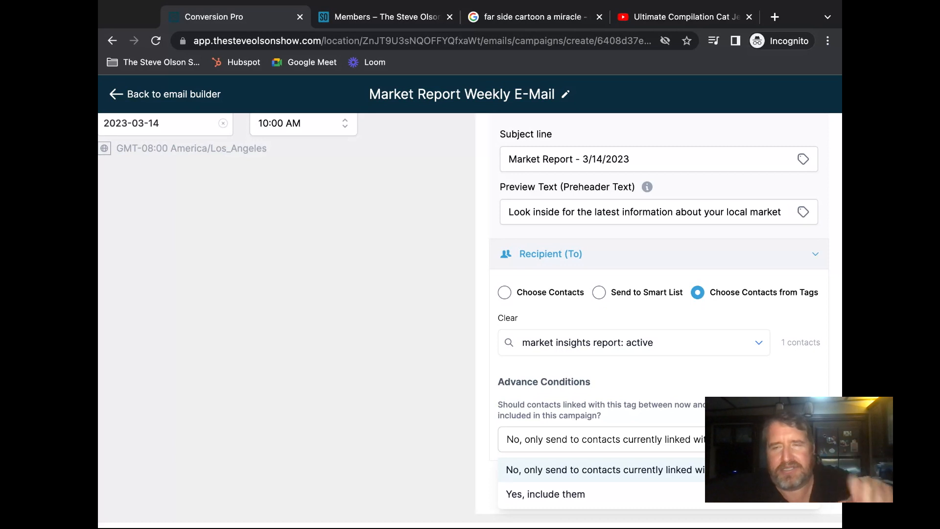
{"action": "left_click", "coordinate": [567, 492]}
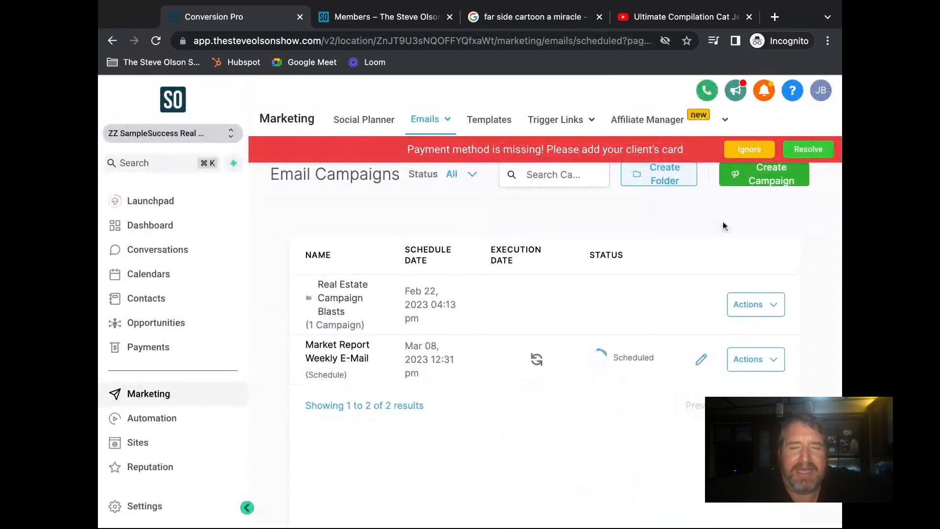
- Dismiss the payment warning and card reminder, then check the Market Report campaign's Actions menu
{"action": "left_click", "coordinate": [749, 149]}
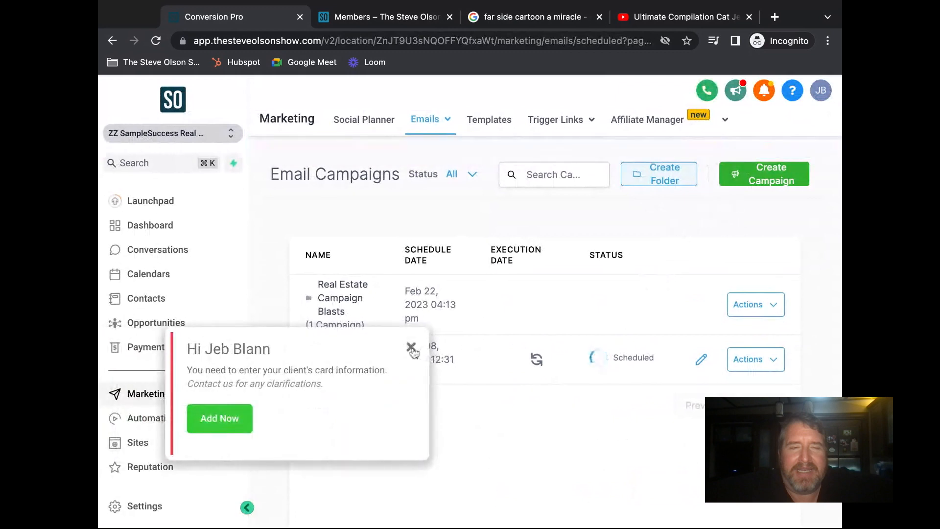
{"action": "left_click", "coordinate": [403, 346]}
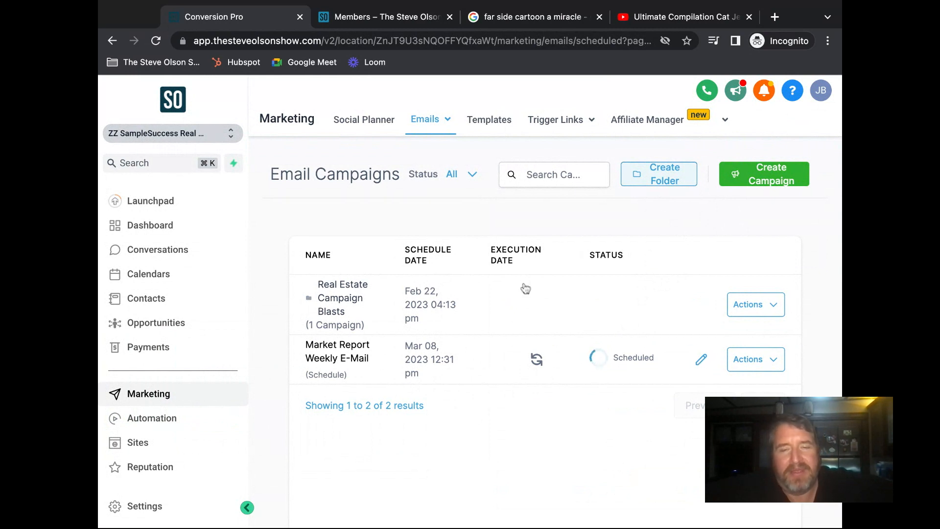
{"action": "left_click", "coordinate": [778, 366]}
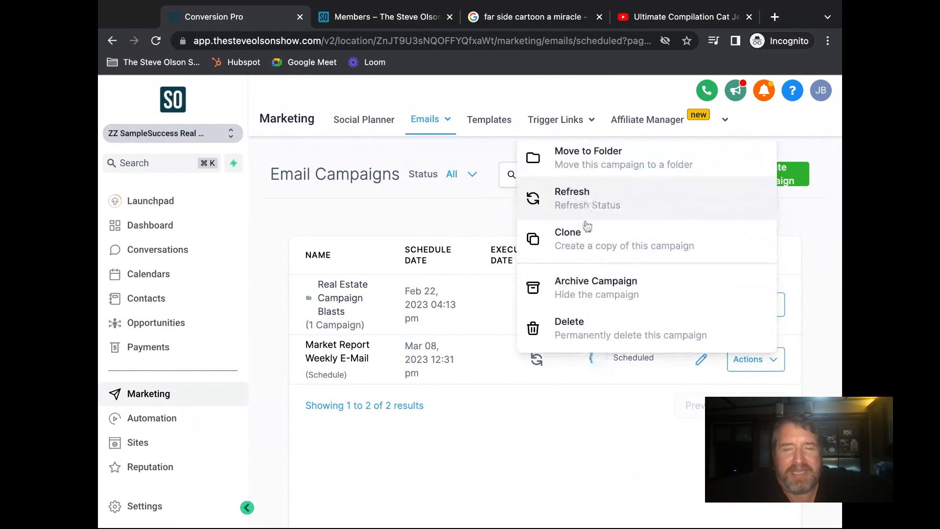
{"action": "scroll", "coordinate": [597, 256], "scroll_direction": "down", "scroll_amount": 2}
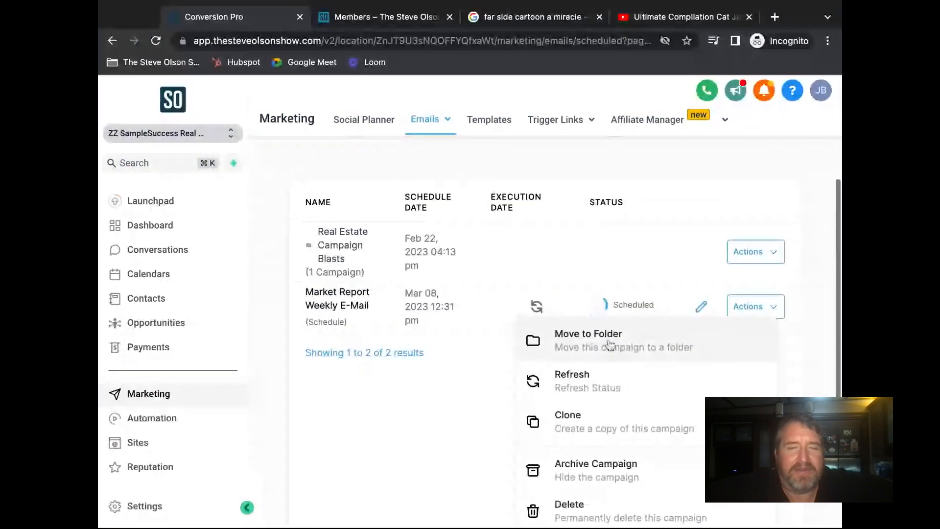
{"action": "scroll", "coordinate": [723, 352], "scroll_direction": "up", "scroll_amount": 1}
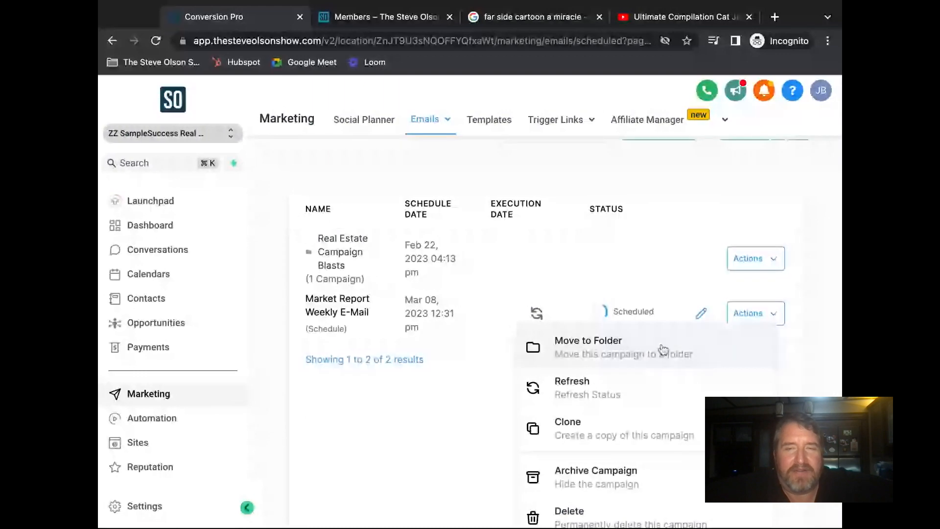
{"action": "scroll", "coordinate": [833, 307], "scroll_direction": "up", "scroll_amount": 2}
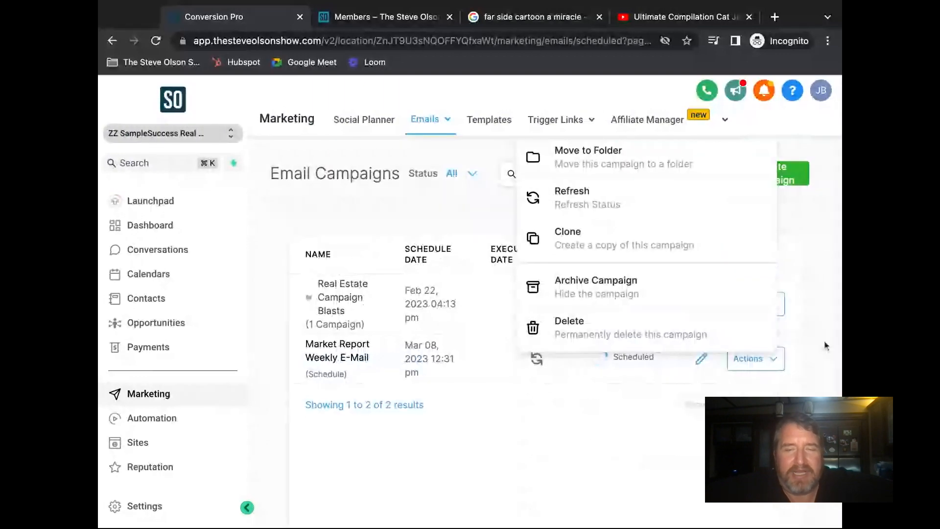
{"action": "left_click", "coordinate": [821, 350]}
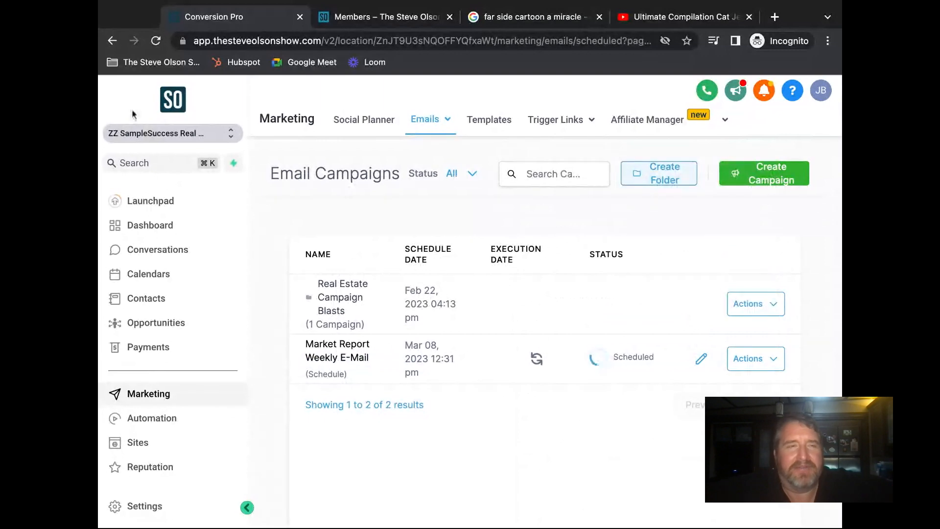
- Reload the Email Campaigns page and dismiss the payment warning and card reminder again
{"action": "left_click", "coordinate": [156, 41]}
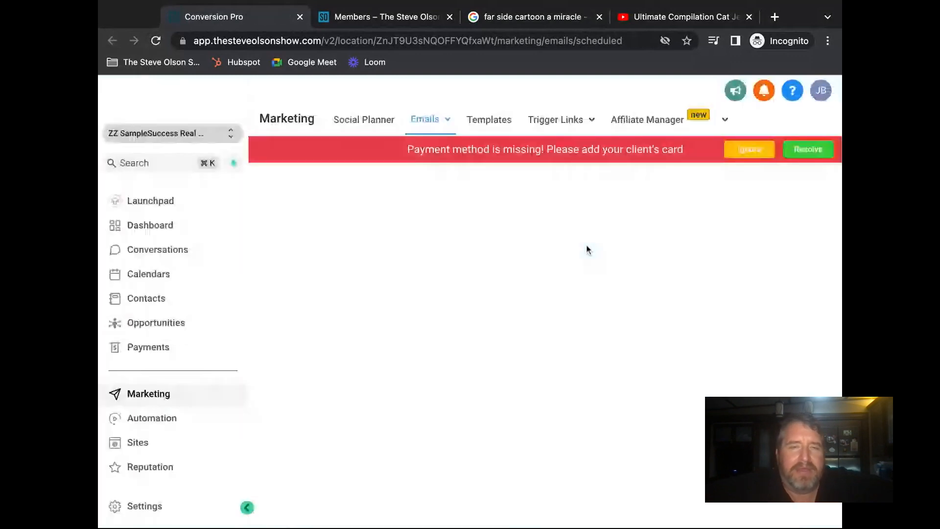
{"action": "left_click", "coordinate": [749, 148]}
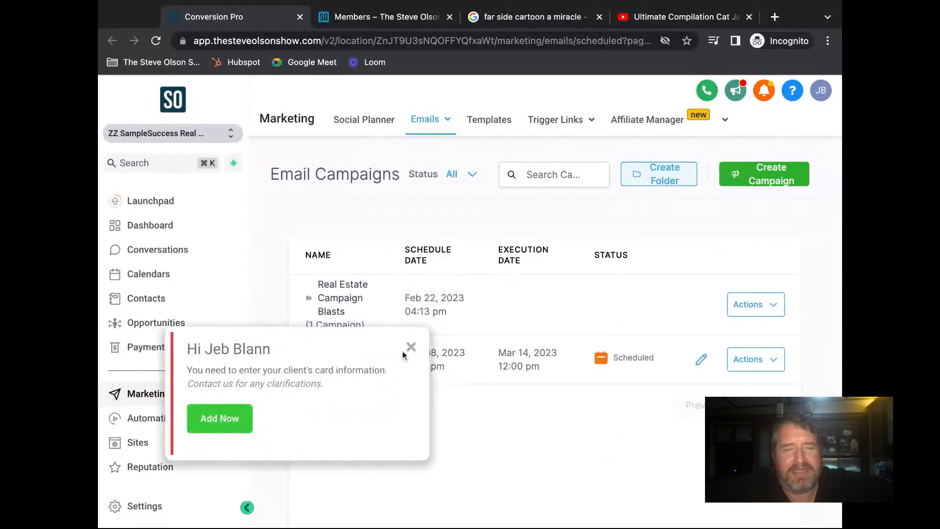
{"action": "left_click", "coordinate": [410, 347]}
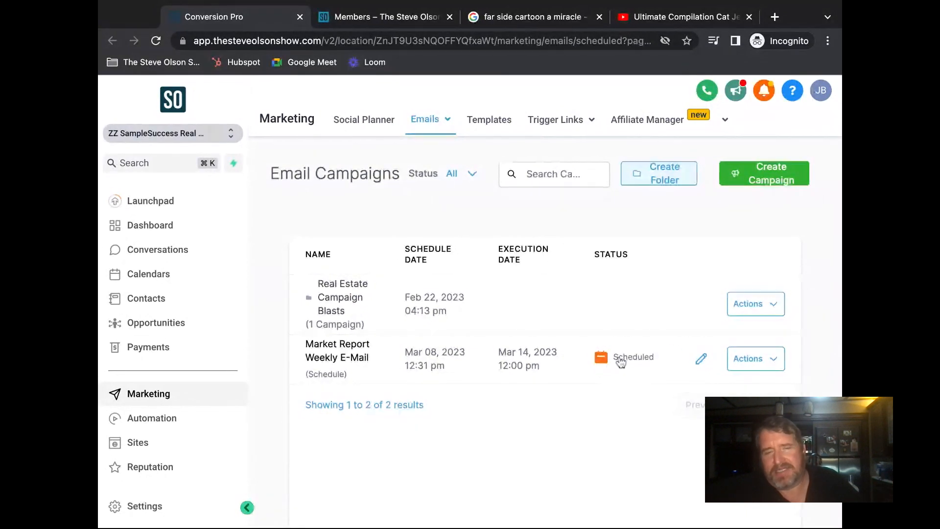
{"action": "scroll", "coordinate": [619, 363], "scroll_direction": "down", "scroll_amount": 1}
{"action": "scroll", "coordinate": [613, 379], "scroll_direction": "up", "scroll_amount": 1}
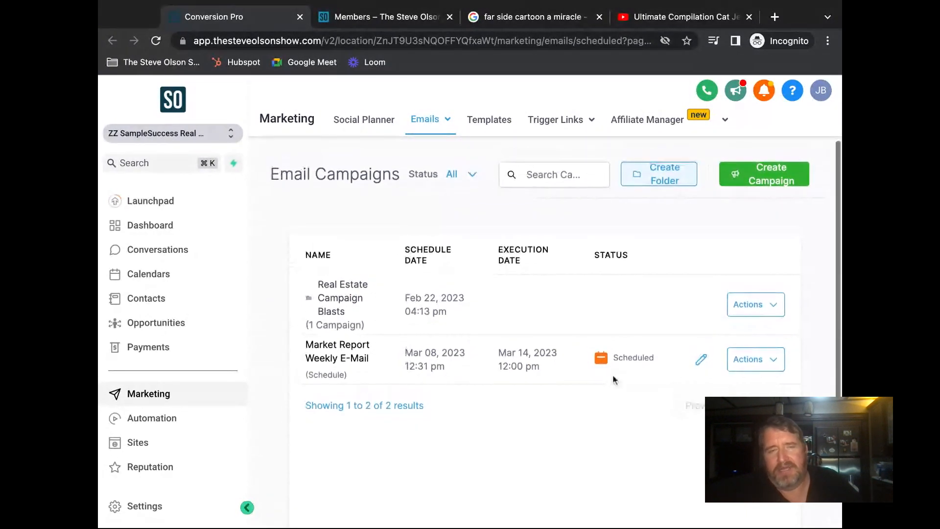
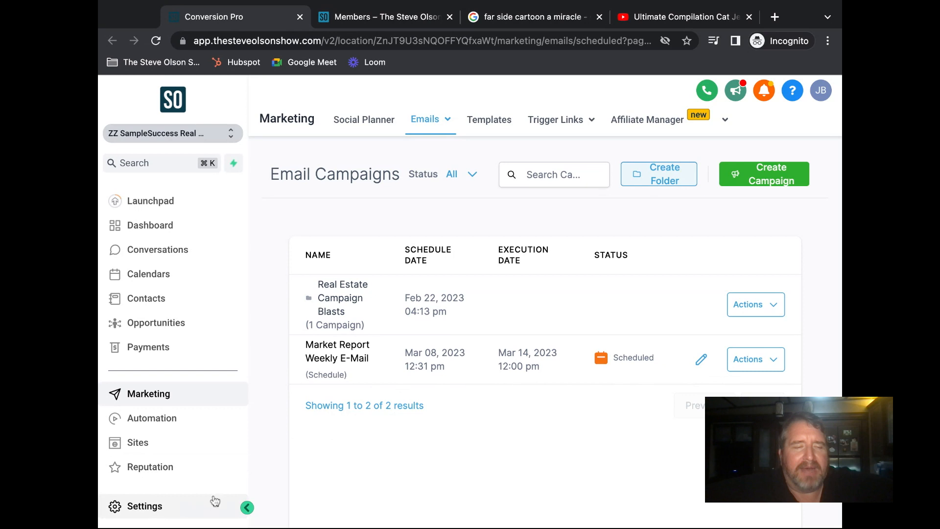
- Glance at the account settings, then go back to the email campaigns list
{"action": "left_click", "coordinate": [147, 507]}
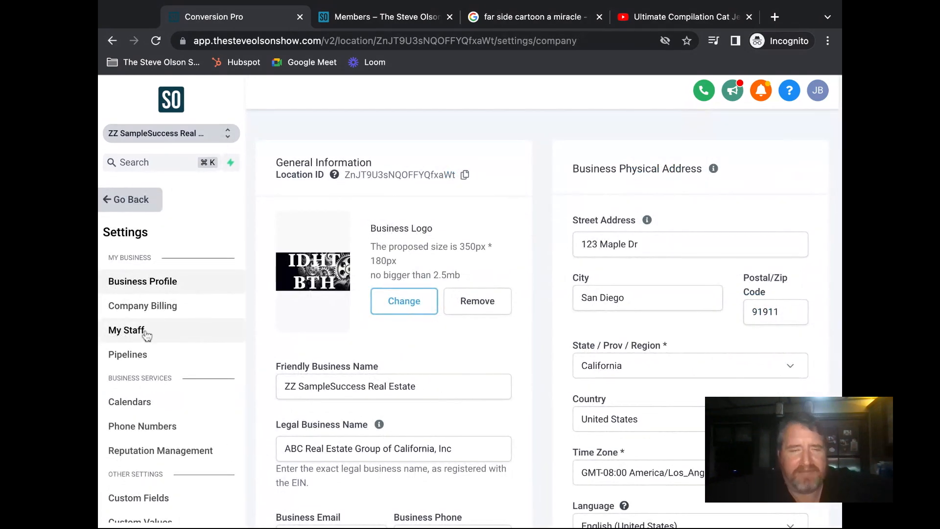
{"action": "scroll", "coordinate": [170, 321], "scroll_direction": "down", "scroll_amount": 5}
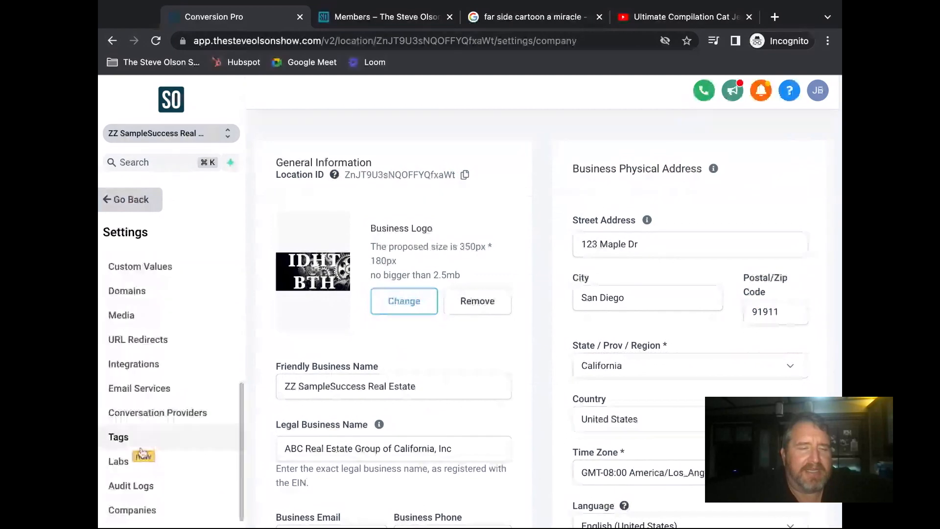
{"action": "scroll", "coordinate": [168, 377], "scroll_direction": "up", "scroll_amount": 5}
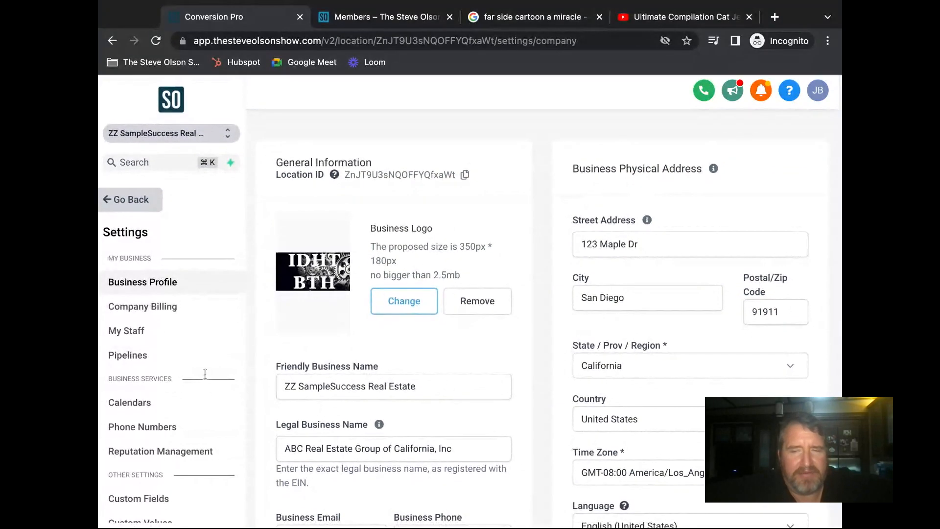
{"action": "left_click", "coordinate": [131, 199]}
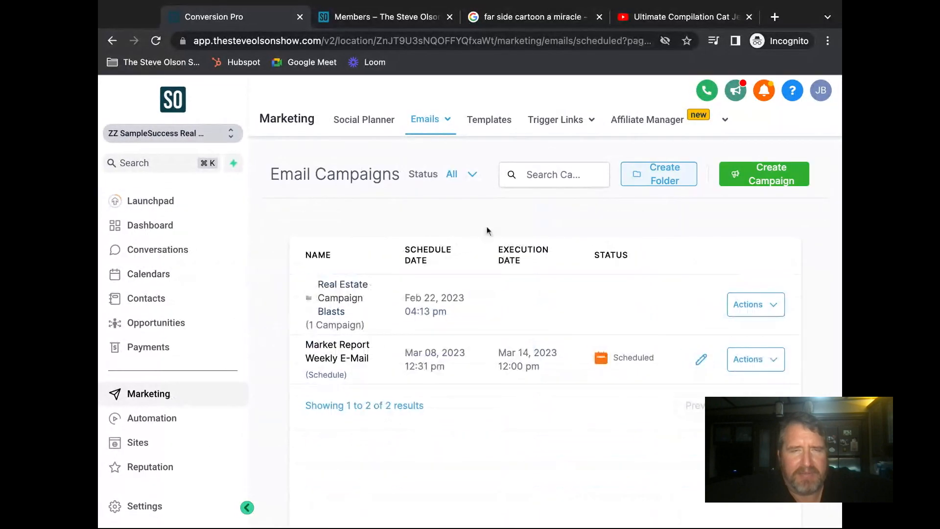
- Check the Trigger Links, Emails and Market Report Weekly E-Mail Actions menus, then close them
{"action": "left_click", "coordinate": [536, 125]}
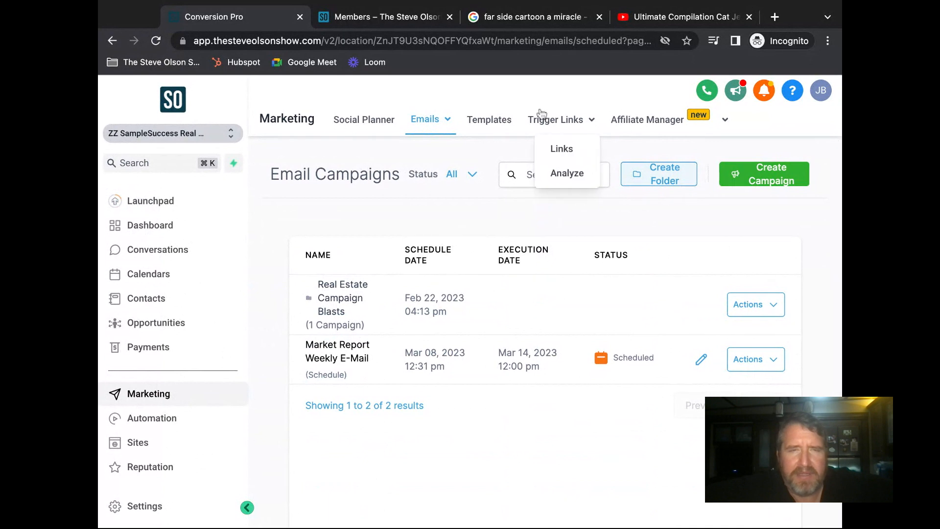
{"action": "left_click", "coordinate": [450, 123]}
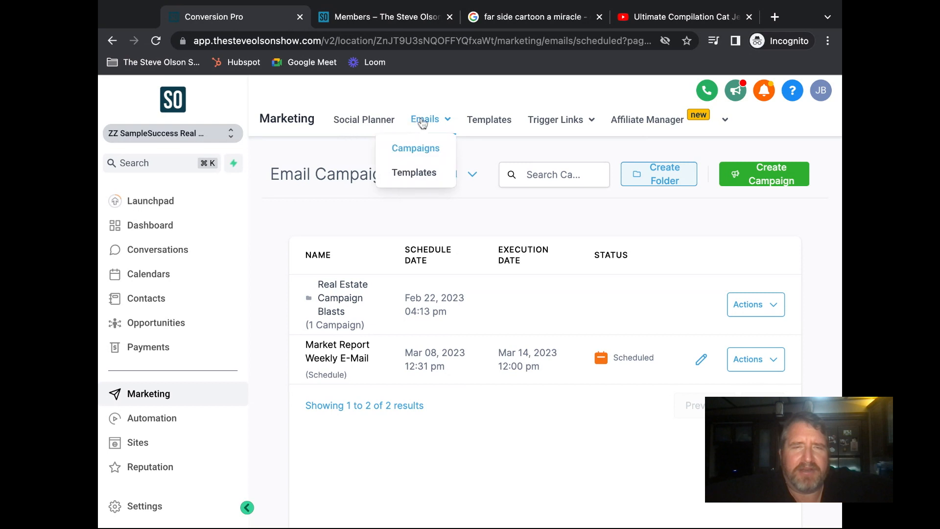
{"action": "mouse_move", "coordinate": [544, 122]}
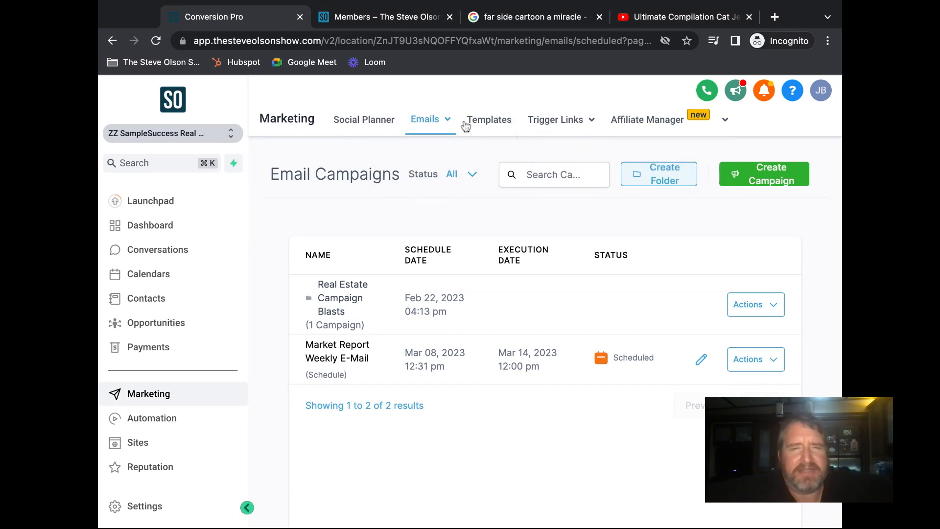
{"action": "mouse_move", "coordinate": [430, 121]}
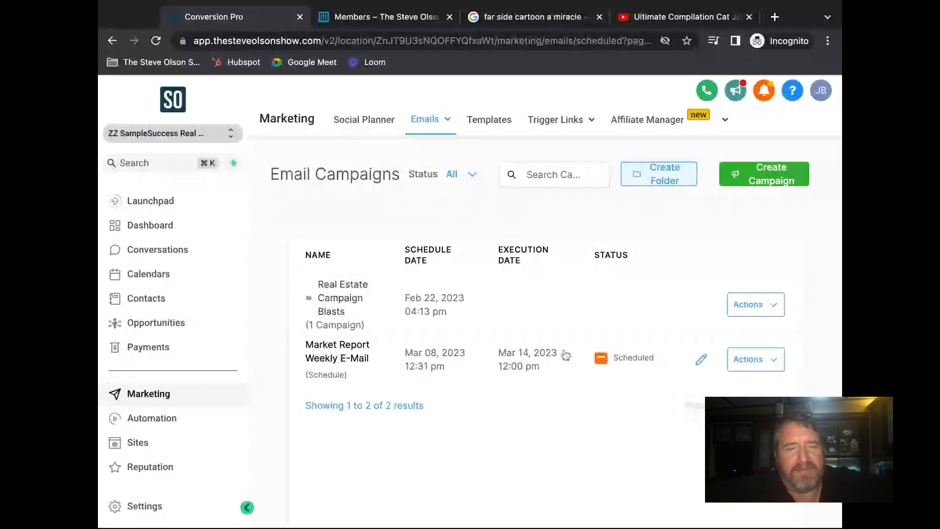
{"action": "left_click", "coordinate": [779, 360]}
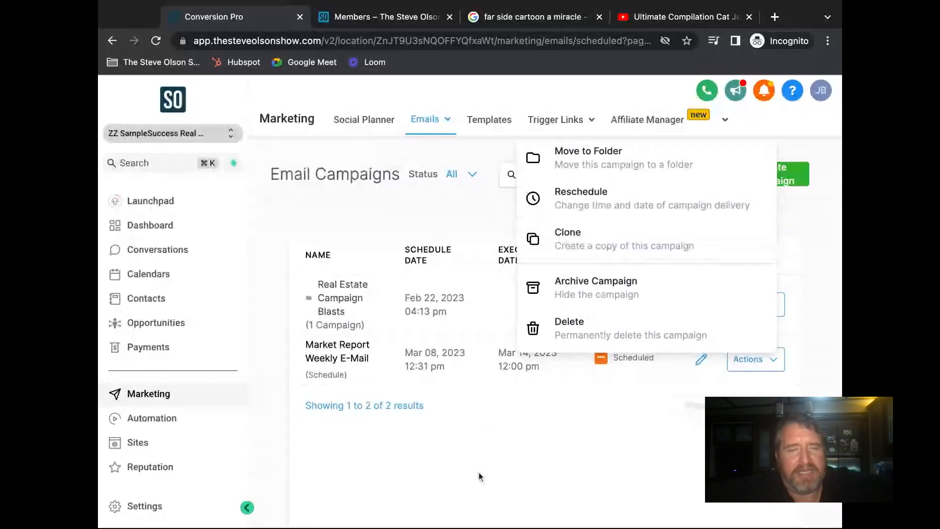
{"action": "left_click", "coordinate": [474, 443]}
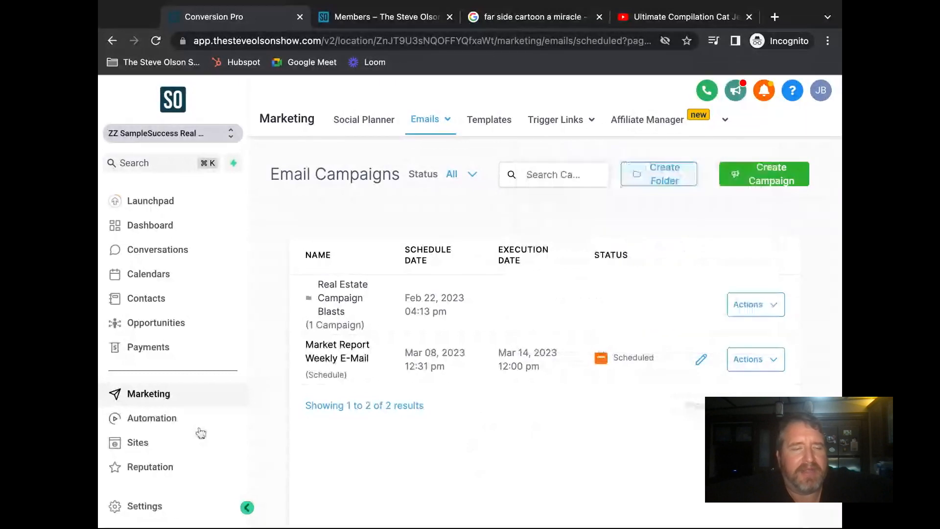
- Go to Settings and open the My Staff page
{"action": "left_click", "coordinate": [151, 507]}
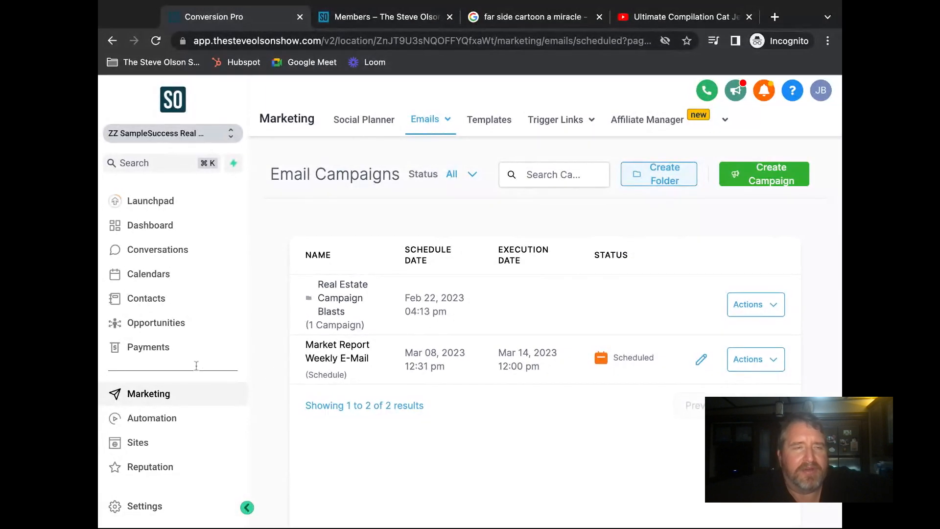
{"action": "left_click", "coordinate": [143, 506]}
{"action": "left_click", "coordinate": [128, 334]}
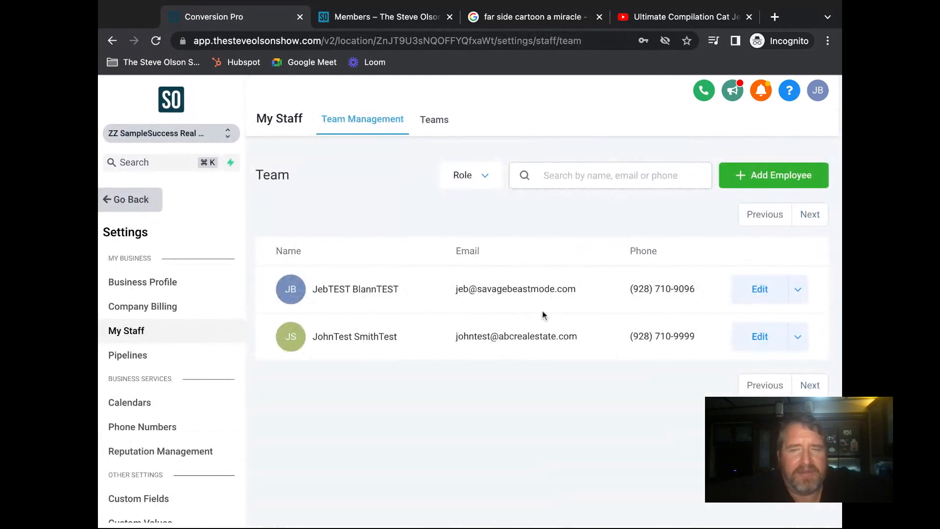
- Edit the first staff member, expand User Info, and scroll down to the Email Signature editor
{"action": "left_click", "coordinate": [760, 289]}
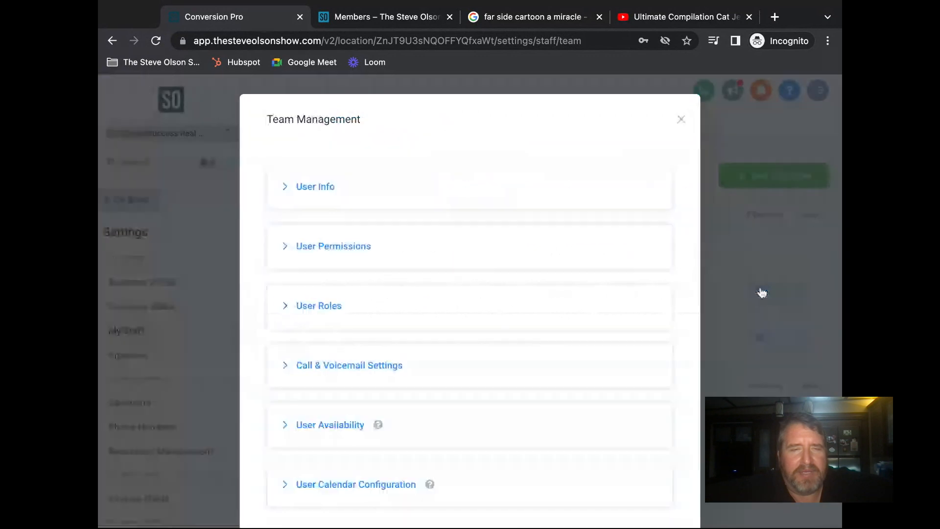
{"action": "scroll", "coordinate": [482, 258], "scroll_direction": "down", "scroll_amount": 3}
{"action": "scroll", "coordinate": [482, 258], "scroll_direction": "up", "scroll_amount": 2}
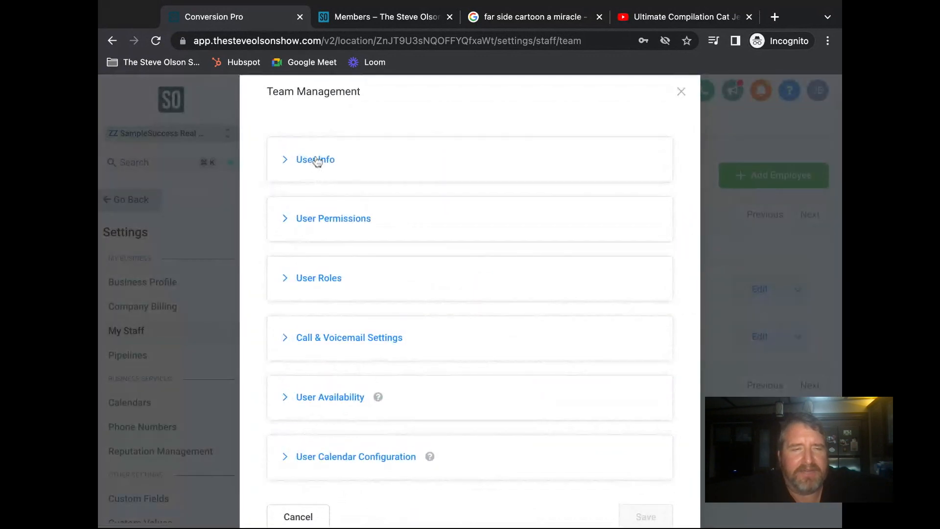
{"action": "left_click", "coordinate": [315, 159]}
{"action": "scroll", "coordinate": [373, 235], "scroll_direction": "down", "scroll_amount": 8}
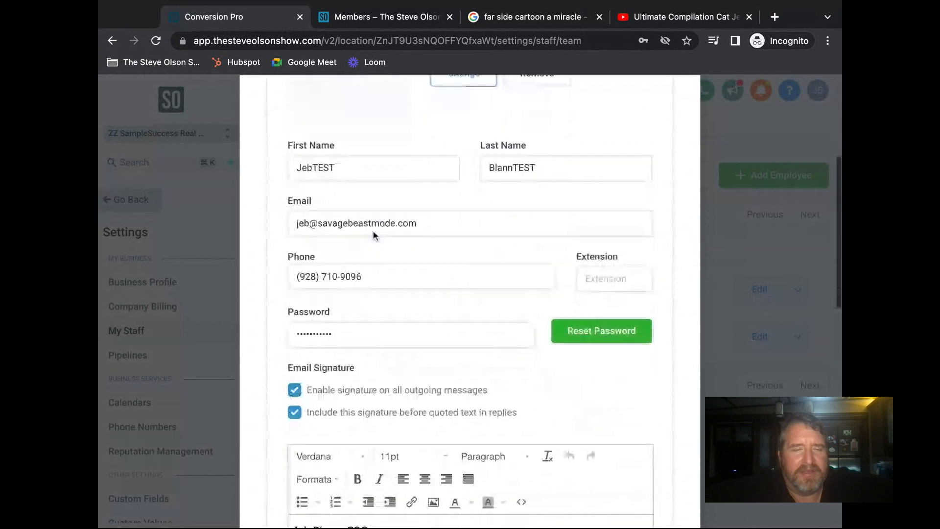
{"action": "scroll", "coordinate": [403, 280], "scroll_direction": "down", "scroll_amount": 1}
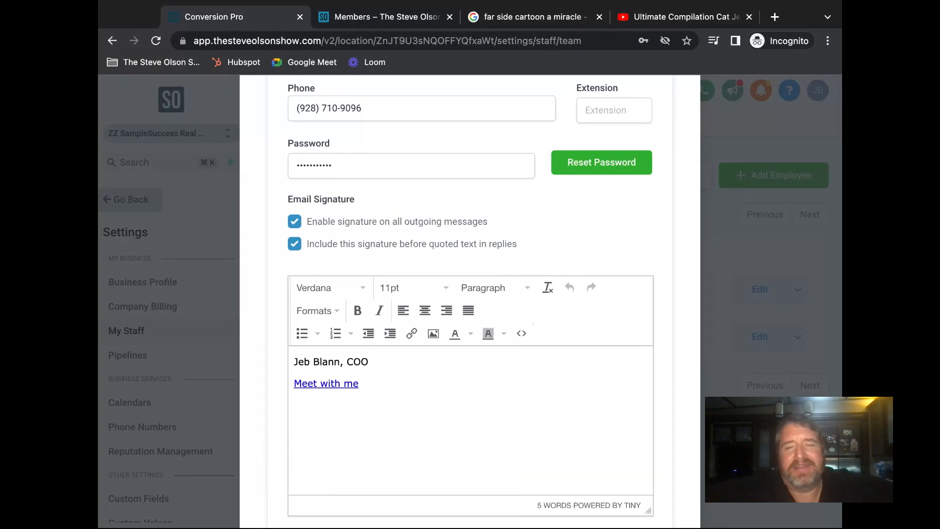
{"action": "scroll", "coordinate": [470, 301], "scroll_direction": "down", "scroll_amount": 1}
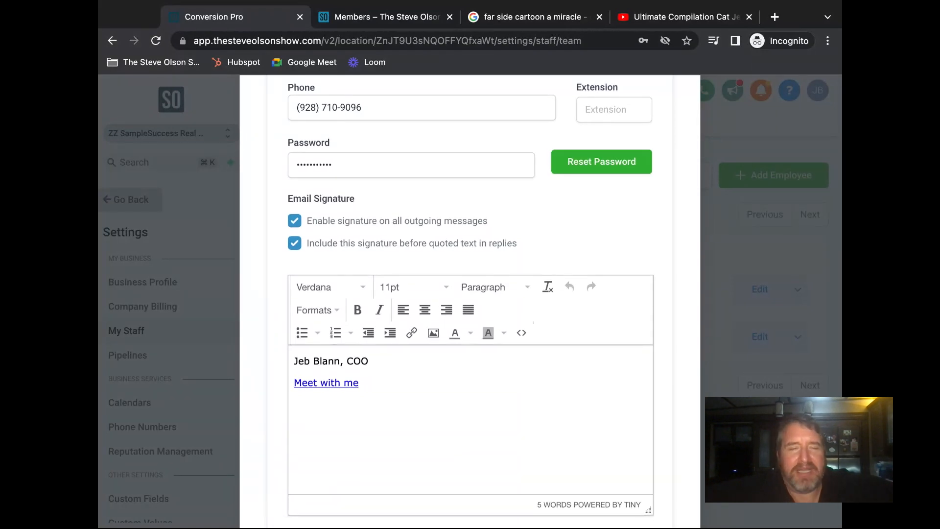
{"action": "scroll", "coordinate": [470, 302], "scroll_direction": "down", "scroll_amount": 1}
{"action": "scroll", "coordinate": [509, 313], "scroll_direction": "down", "scroll_amount": 2}
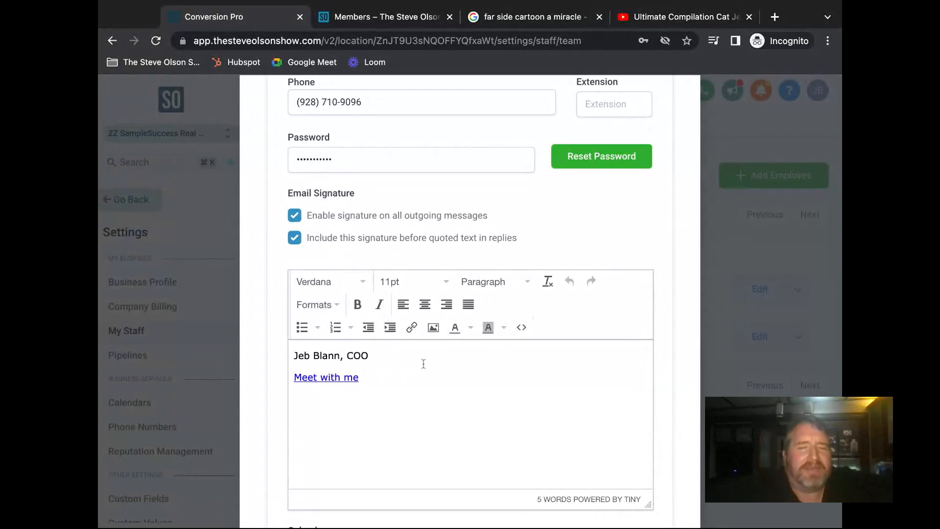
- Try adding an uploaded image file to the signature through the Insert/edit image dialog
{"action": "left_click", "coordinate": [436, 334]}
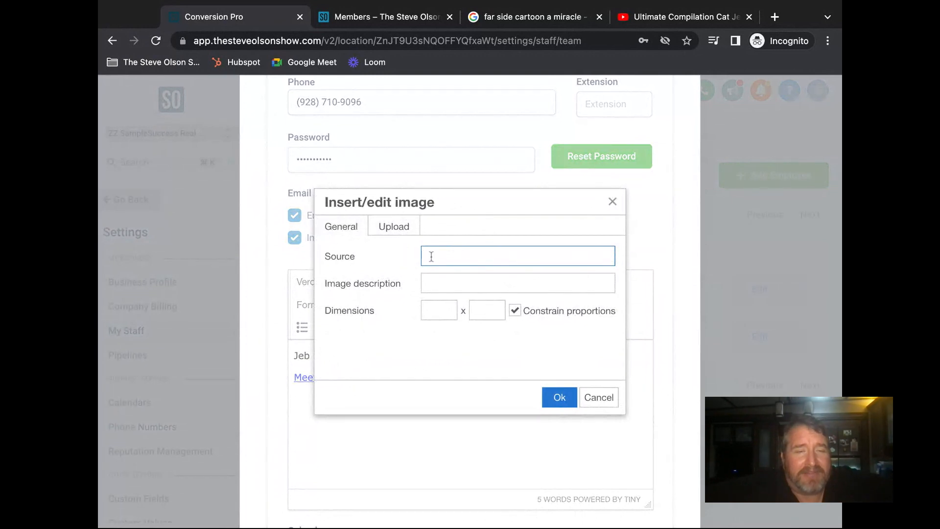
{"action": "left_click", "coordinate": [380, 232]}
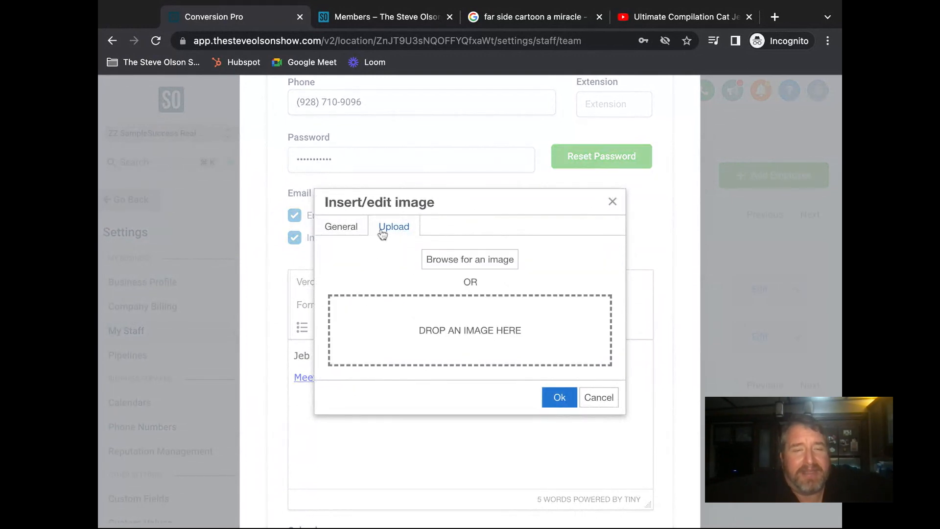
{"action": "left_click", "coordinate": [460, 268]}
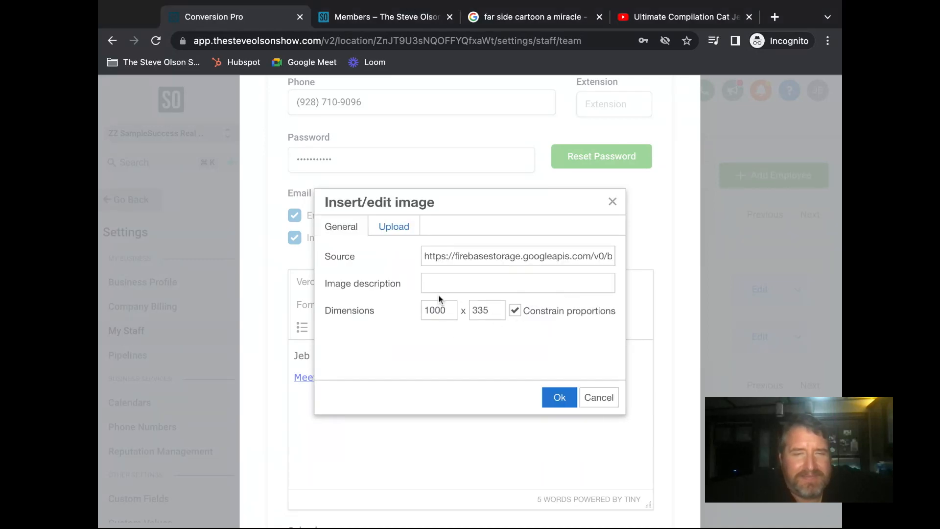
{"action": "left_click", "coordinate": [562, 399]}
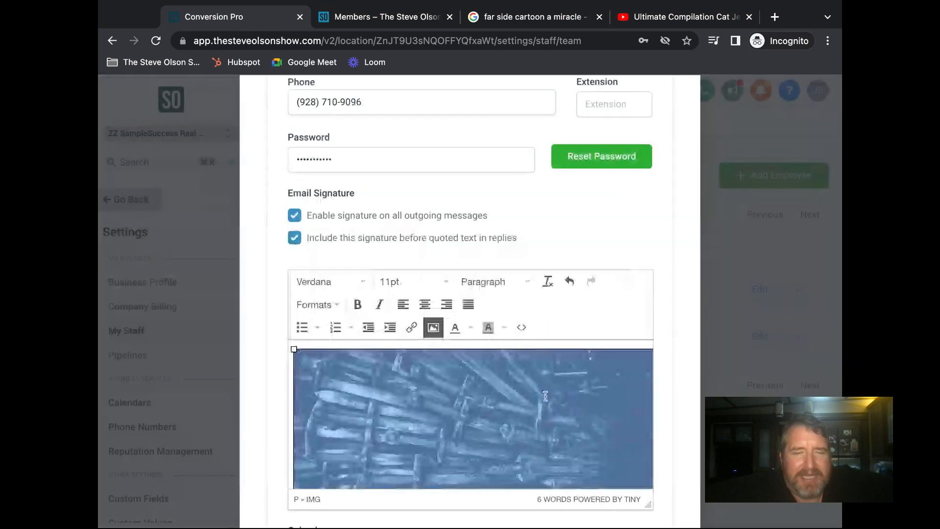
{"action": "scroll", "coordinate": [545, 400], "scroll_direction": "down", "scroll_amount": 1}
{"action": "scroll", "coordinate": [545, 400], "scroll_direction": "down", "scroll_amount": 4}
{"action": "scroll", "coordinate": [546, 400], "scroll_direction": "up", "scroll_amount": 2}
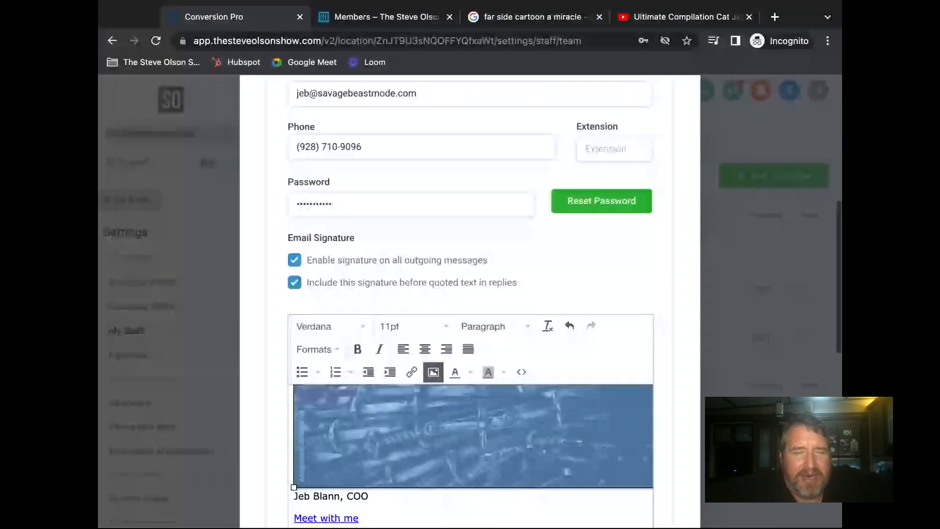
{"action": "scroll", "coordinate": [481, 420], "scroll_direction": "up", "scroll_amount": 1}
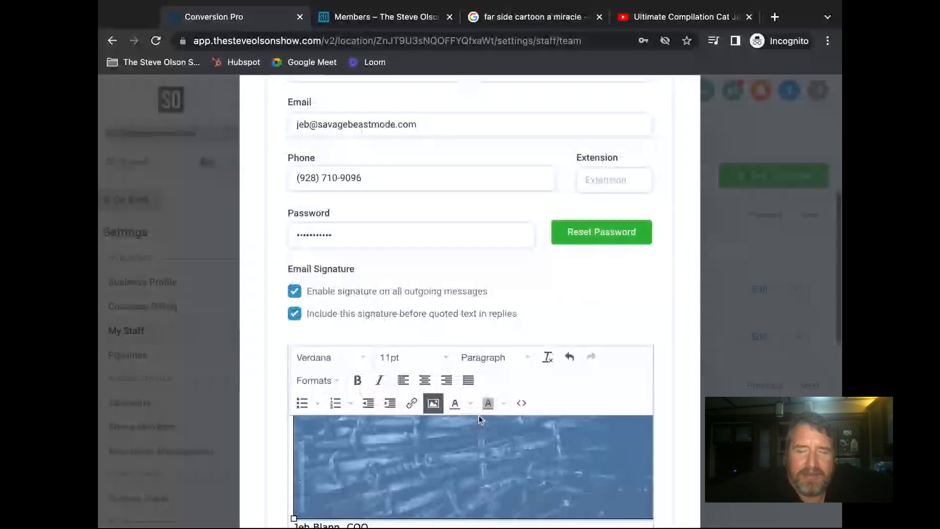
{"action": "scroll", "coordinate": [432, 441], "scroll_direction": "down", "scroll_amount": 2}
{"action": "scroll", "coordinate": [432, 442], "scroll_direction": "up", "scroll_amount": 1}
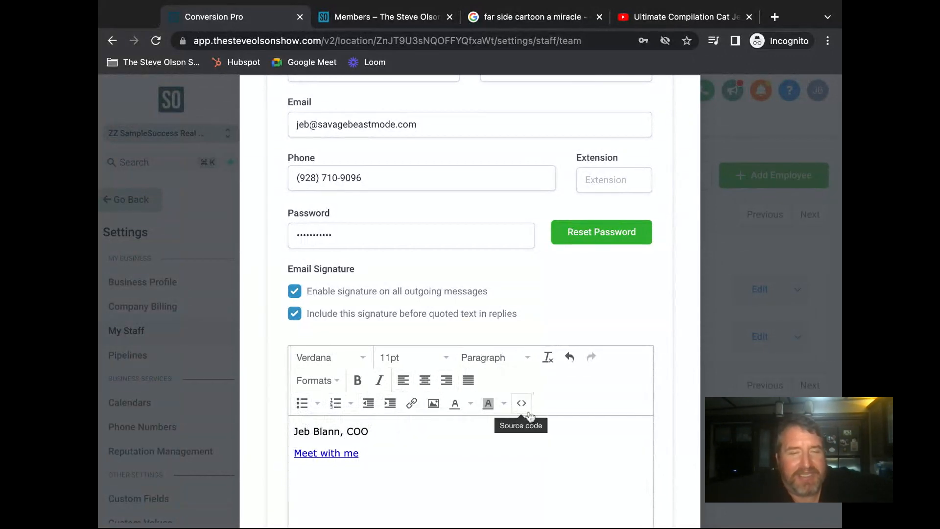
{"action": "scroll", "coordinate": [354, 432], "scroll_direction": "up", "scroll_amount": 1}
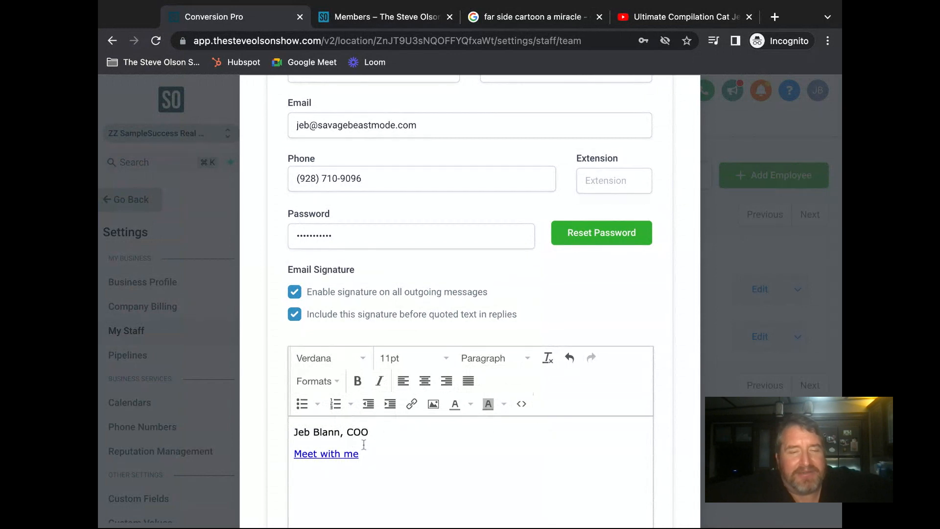
{"action": "triple_click", "coordinate": [296, 454]}
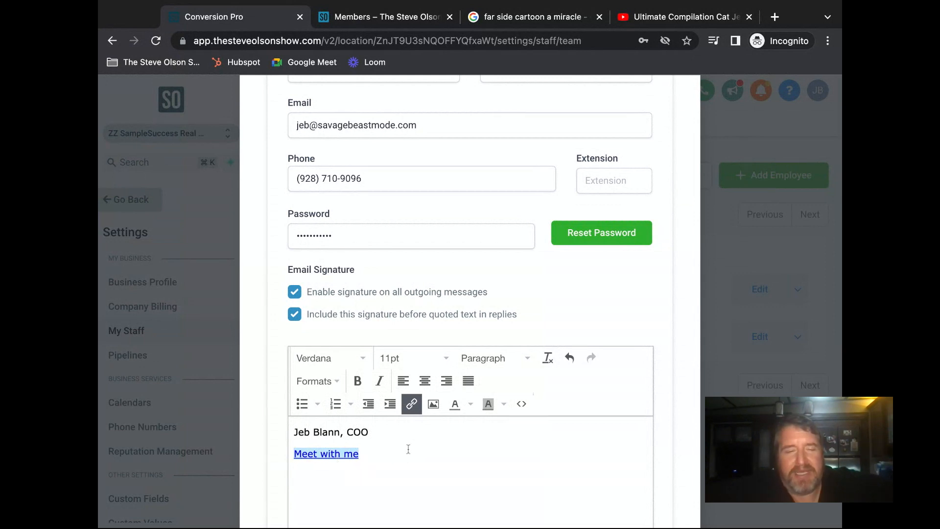
{"action": "left_click", "coordinate": [412, 408]}
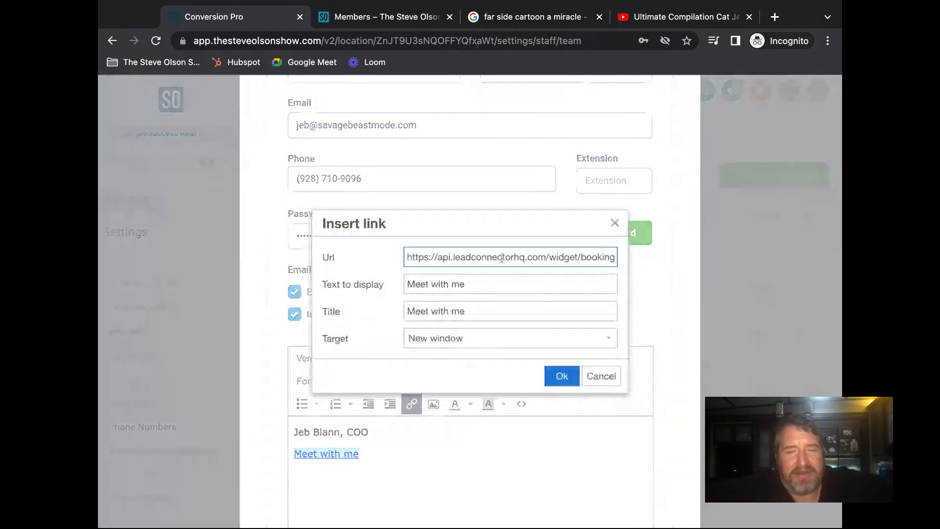
{"action": "triple_click", "coordinate": [546, 258]}
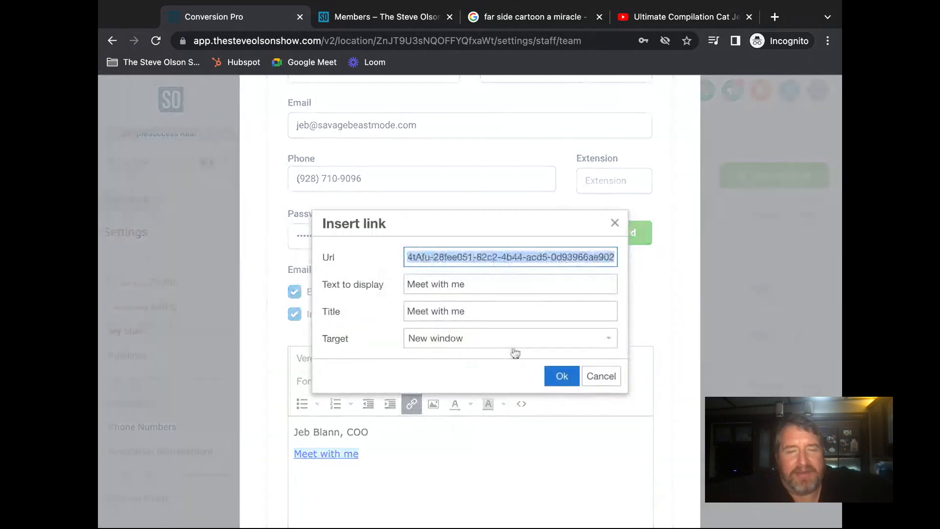
{"action": "left_click", "coordinate": [562, 376]}
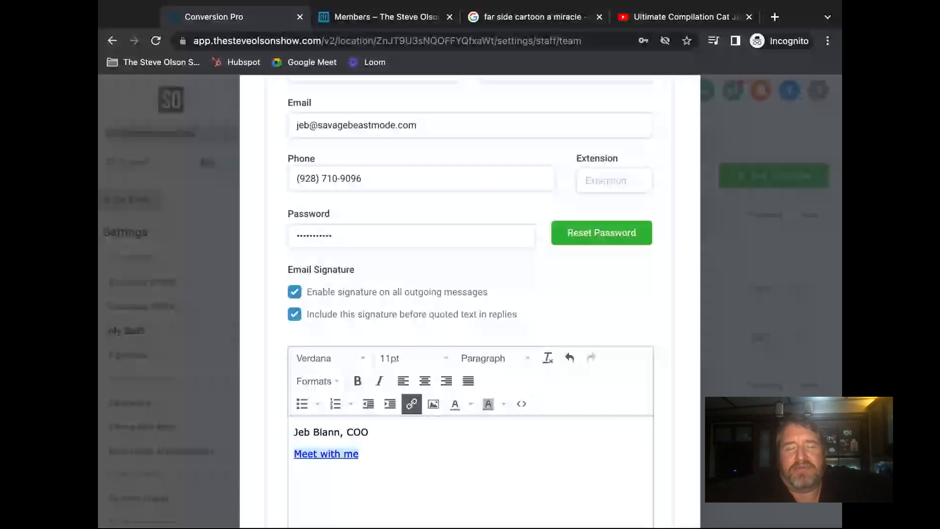
- Reselect the 'Meet with me' link line in the signature editor
{"action": "left_click", "coordinate": [442, 458]}
{"action": "triple_click", "coordinate": [442, 458]}
{"action": "scroll", "coordinate": [660, 395], "scroll_direction": "down", "scroll_amount": 1}
{"action": "scroll", "coordinate": [660, 395], "scroll_direction": "down", "scroll_amount": 7}
{"action": "scroll", "coordinate": [660, 395], "scroll_direction": "up", "scroll_amount": 9}
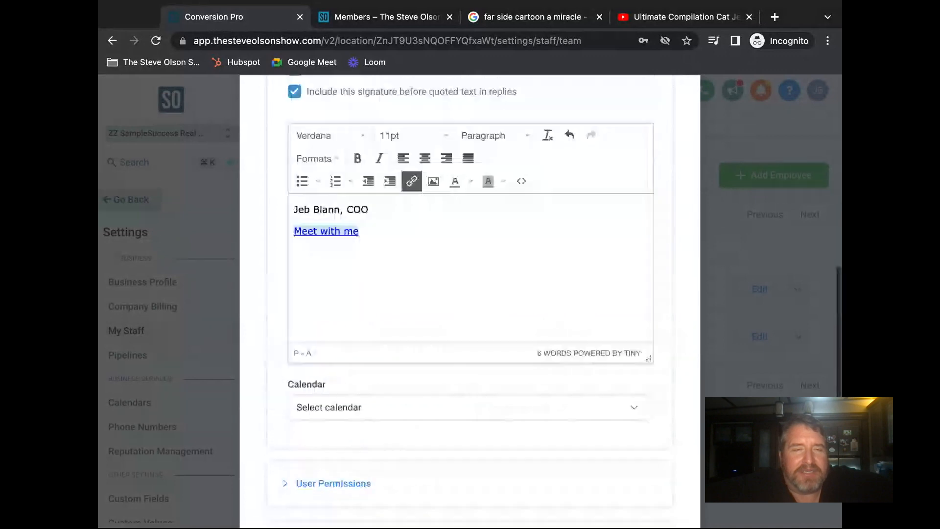
{"action": "scroll", "coordinate": [470, 301], "scroll_direction": "up", "scroll_amount": 5}
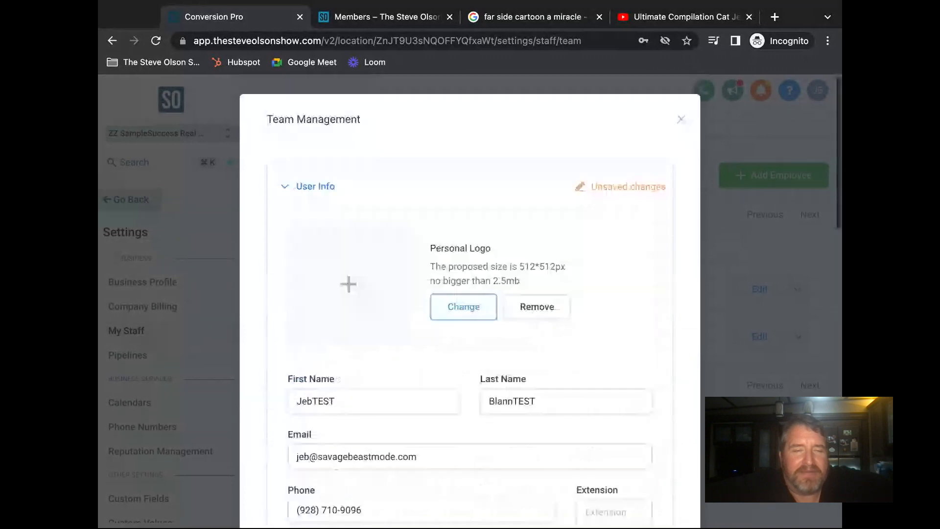
{"action": "scroll", "coordinate": [470, 302], "scroll_direction": "down", "scroll_amount": 10}
{"action": "scroll", "coordinate": [657, 374], "scroll_direction": "down", "scroll_amount": 3}
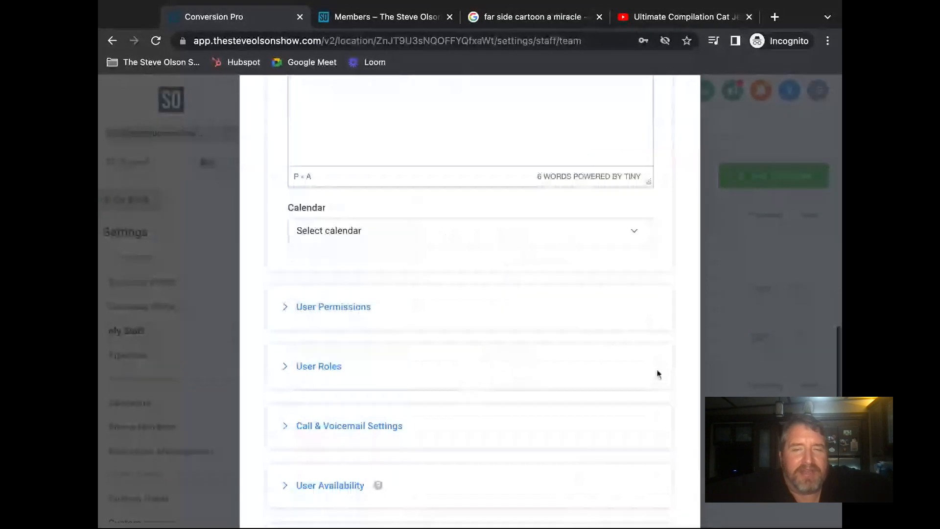
- Review the Calendar choices without assigning one, then save the staff member's changes
{"action": "left_click", "coordinate": [635, 223]}
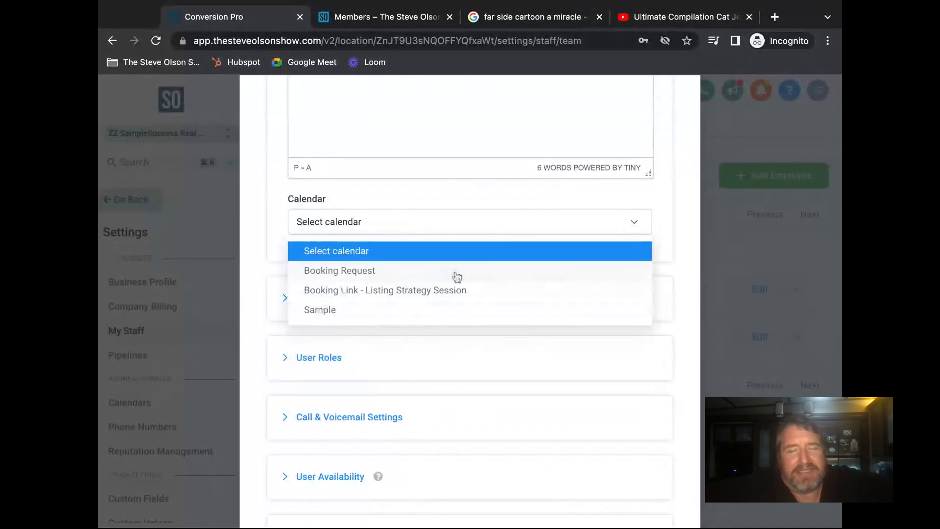
{"action": "left_click", "coordinate": [666, 265]}
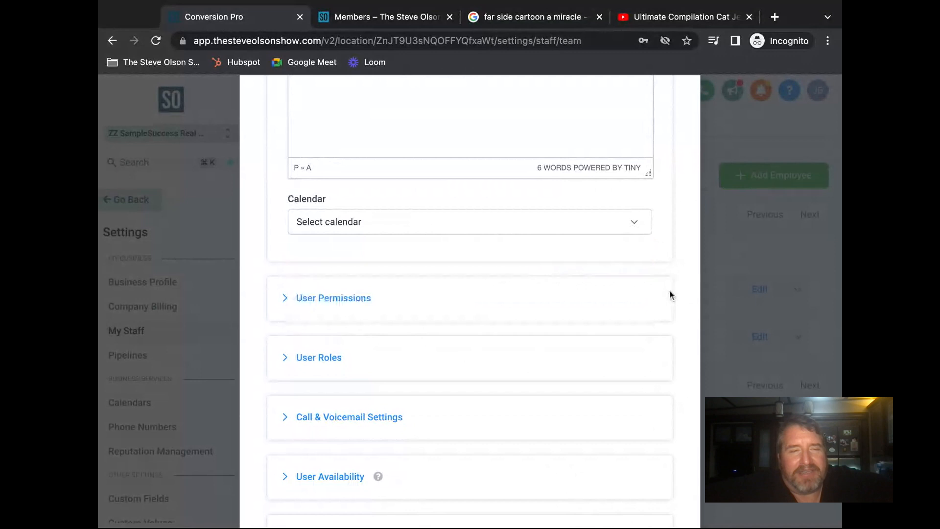
{"action": "scroll", "coordinate": [670, 294], "scroll_direction": "down", "scroll_amount": 3}
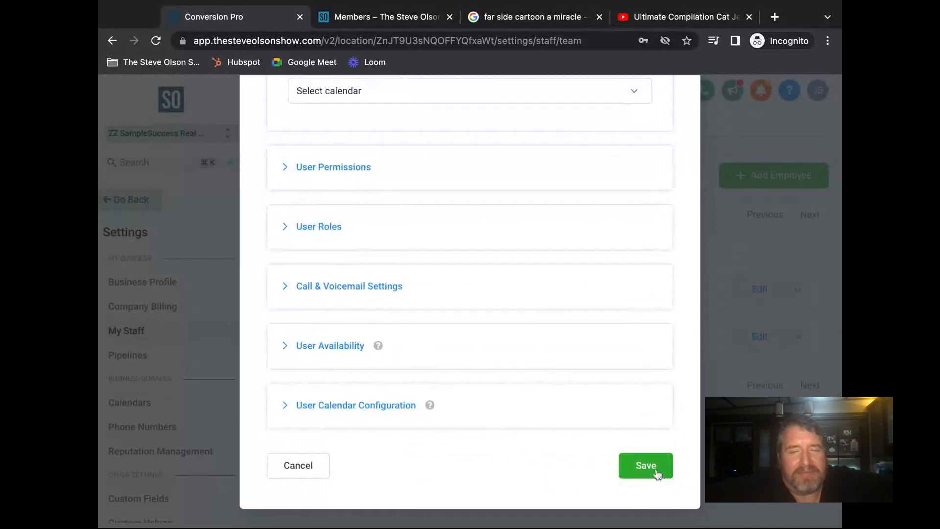
{"action": "left_click", "coordinate": [658, 474]}
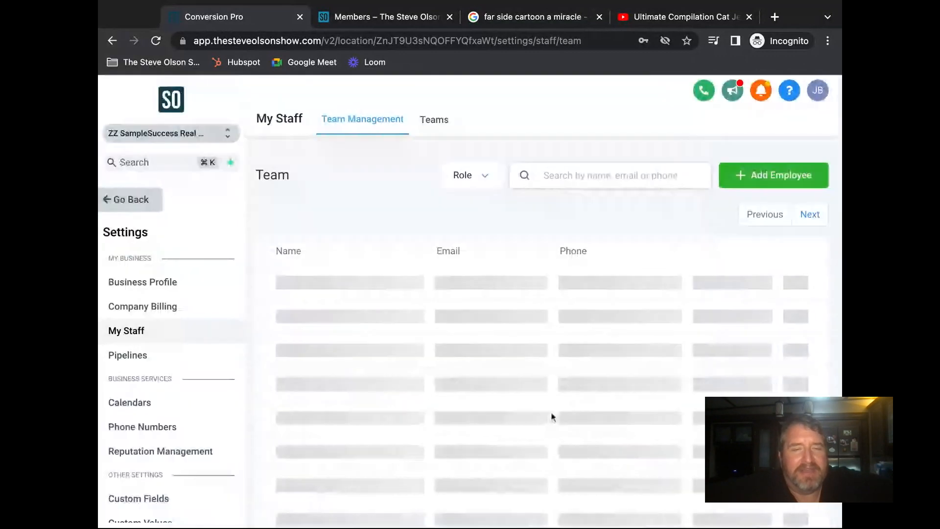